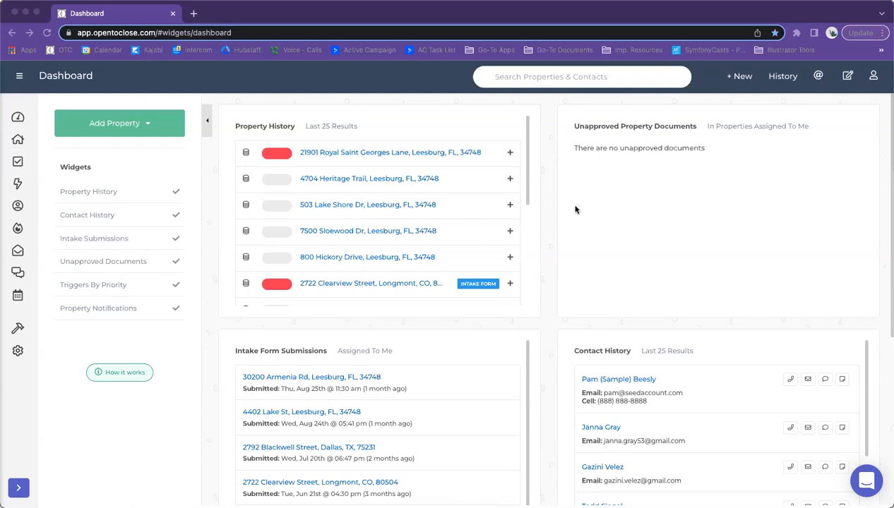
# Step: Expand the left sidebar from the hamburger icon so each section's name is shown
pyautogui.click(191, 241)
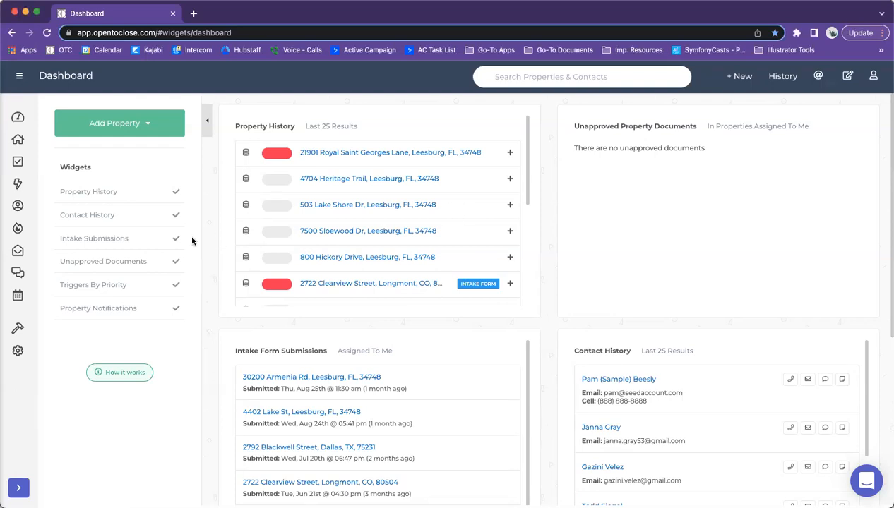
pyautogui.moveTo(55, 317)
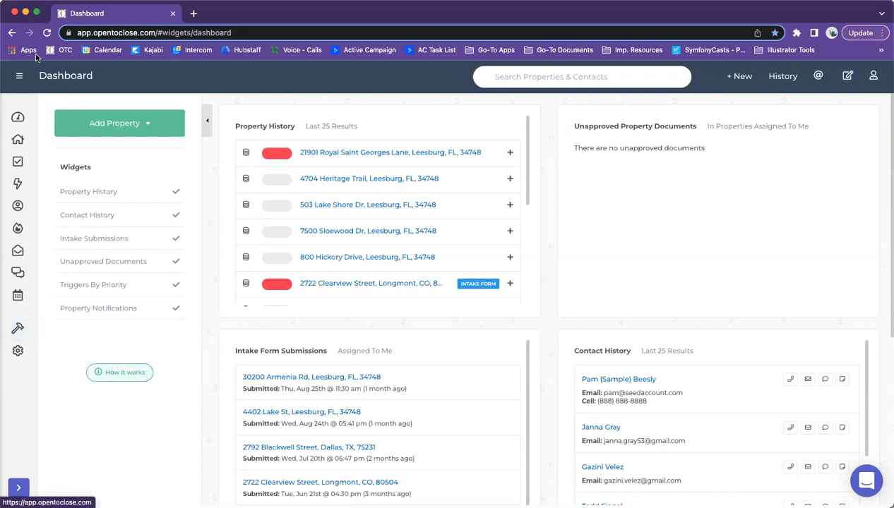
pyautogui.click(20, 76)
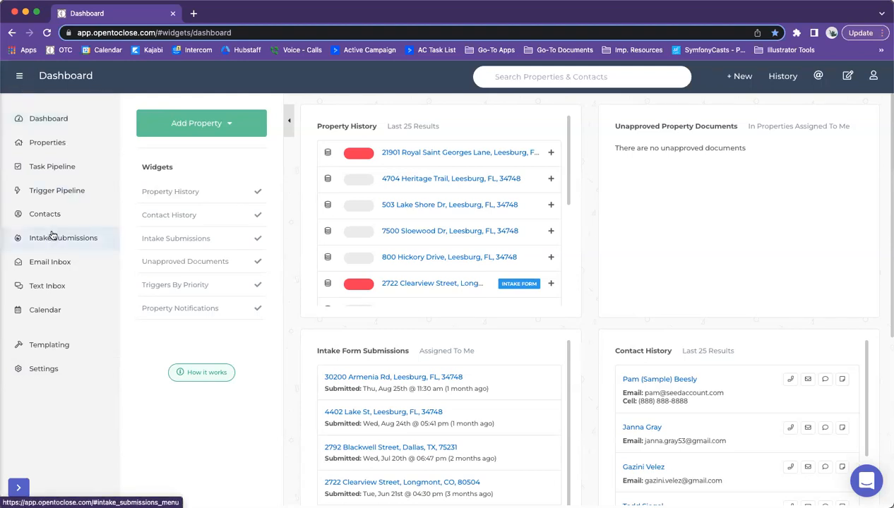
# Step: Open Templating > Templates and switch the Template Editor to Intake Form Templates
pyautogui.click(38, 351)
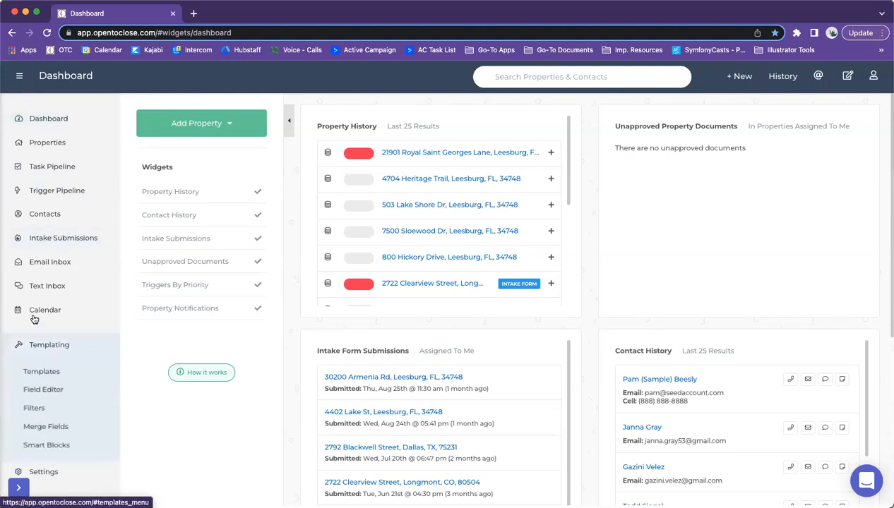
pyautogui.click(31, 375)
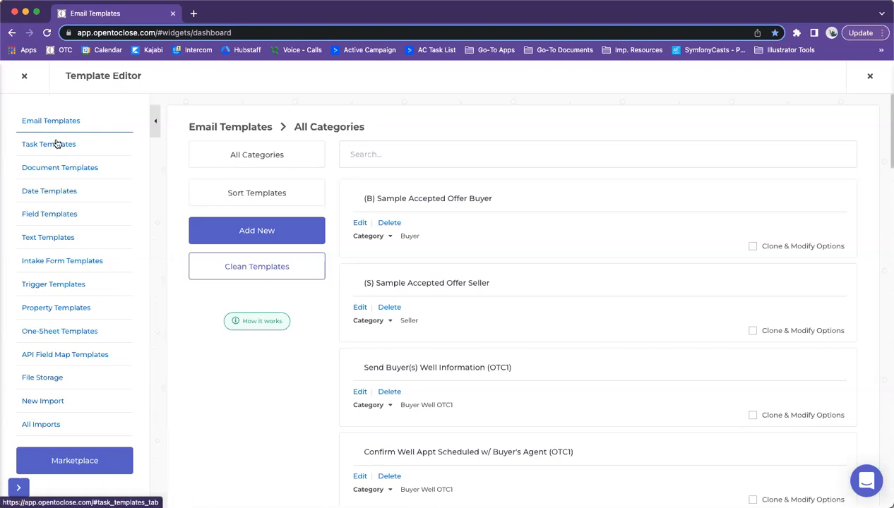
pyautogui.click(32, 263)
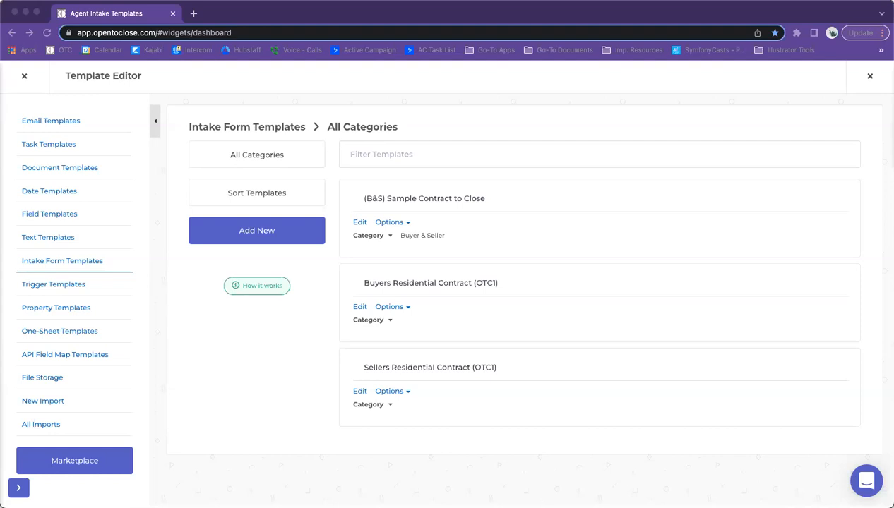
pyautogui.click(313, 298)
# Step: Edit Buyers Residential Contract (OTC1) and scroll down to its field checklist
pyautogui.click(359, 307)
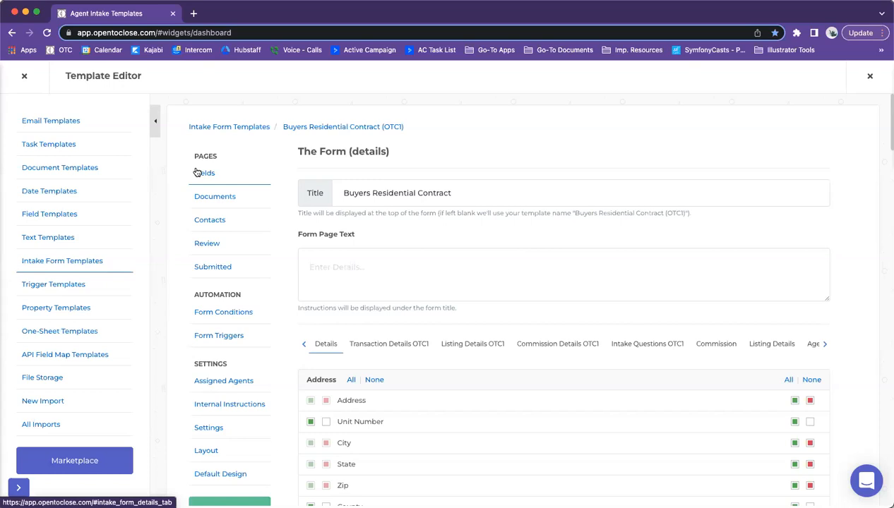
pyautogui.scroll(-5, 590, 297)
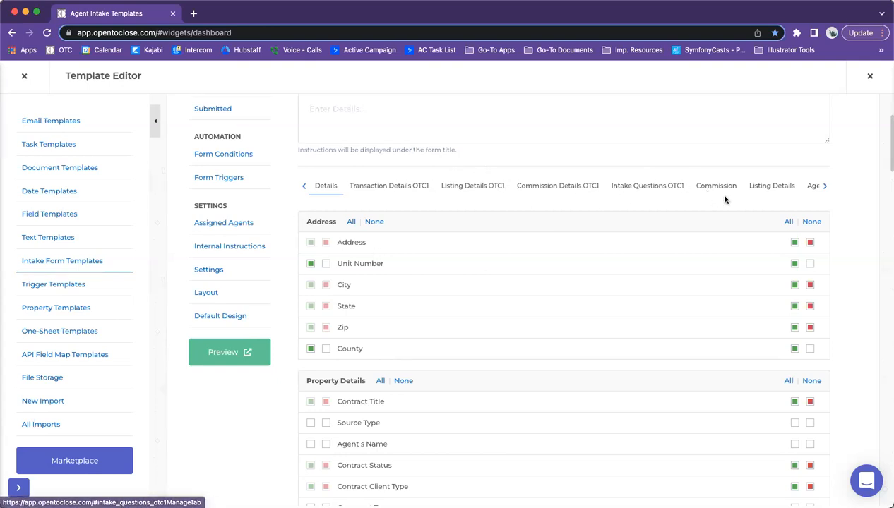
# Step: Glance at Listing Details and Commission Details OTC1, then show Transaction Details OTC1's Critical Deadlines
pyautogui.click(361, 186)
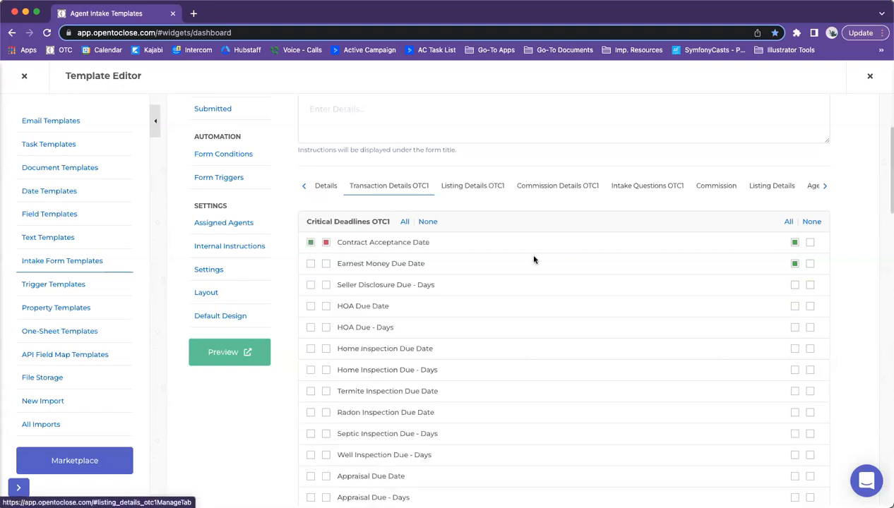
pyautogui.click(503, 190)
pyautogui.click(536, 291)
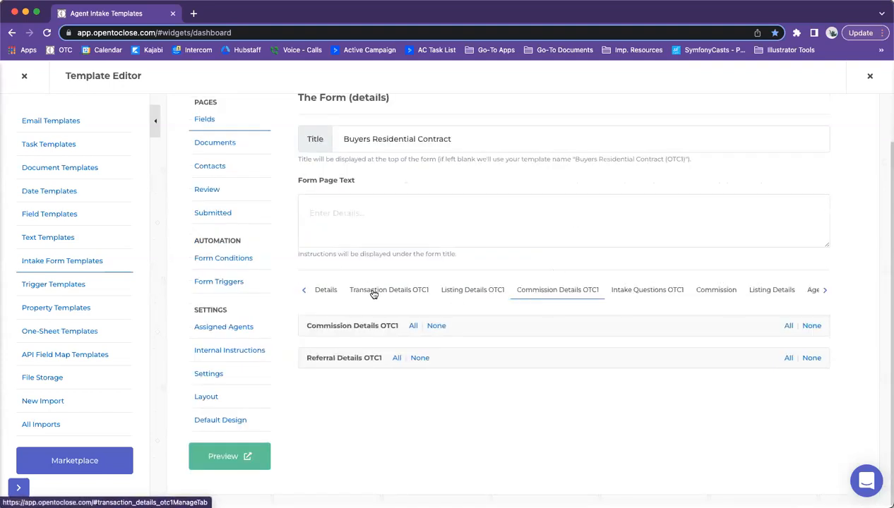
pyautogui.click(368, 285)
pyautogui.scroll(-3, 390, 273)
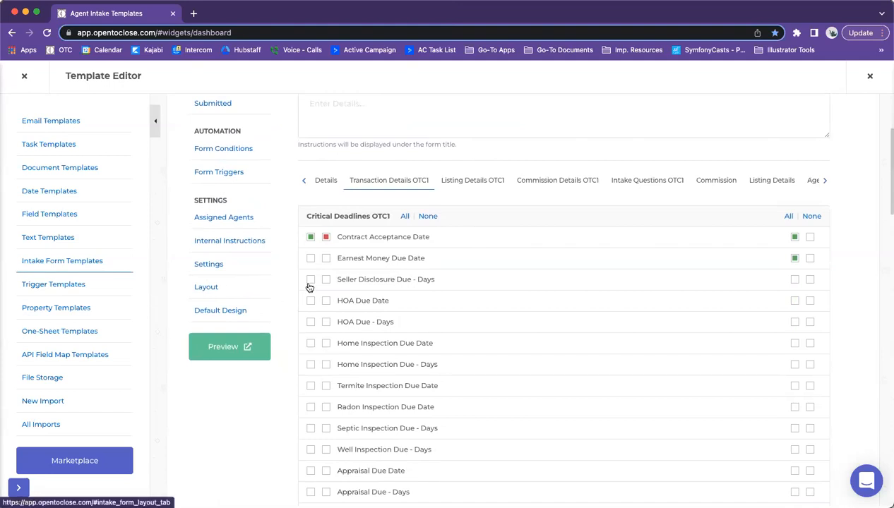
pyautogui.scroll(-1, 306, 285)
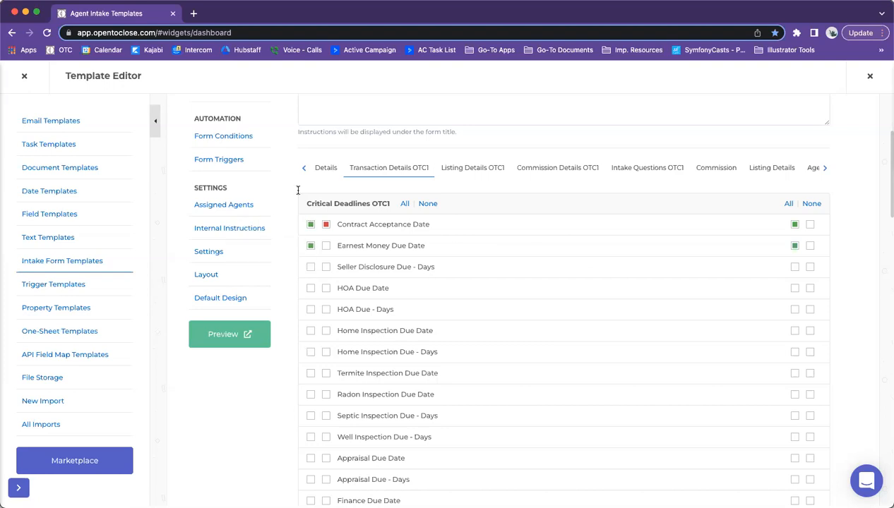
# Step: Clear Agent Field and Agent Required on Earnest Money Due Date, and mark Seller Disclosure Due - Days internal
pyautogui.click(310, 246)
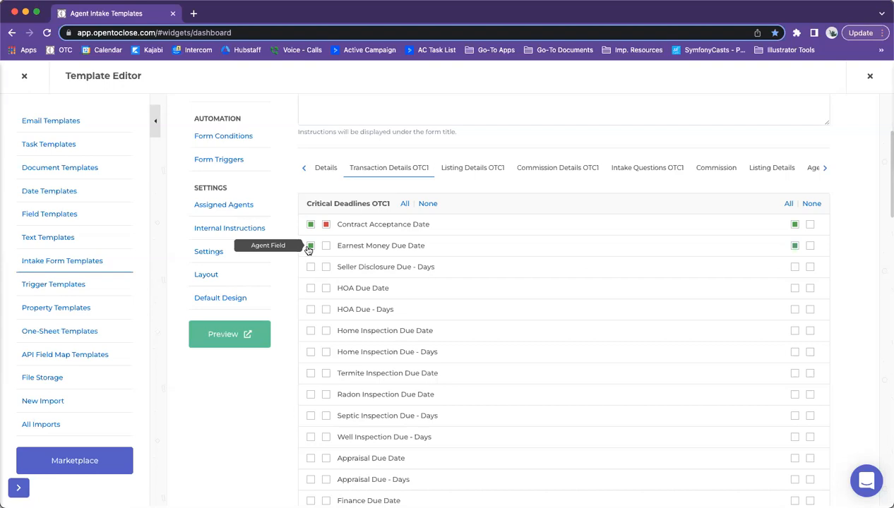
pyautogui.click(326, 246)
pyautogui.click(311, 245)
pyautogui.click(326, 246)
pyautogui.click(311, 246)
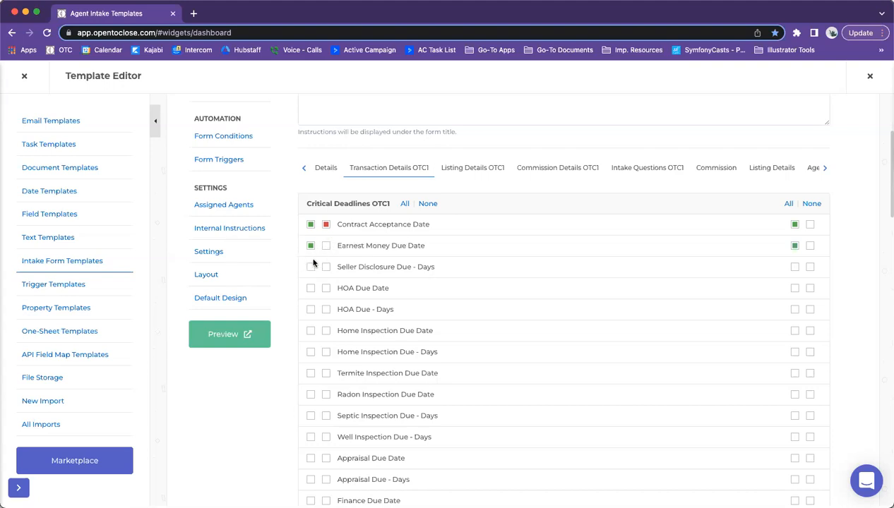
pyautogui.click(326, 246)
pyautogui.click(326, 246)
pyautogui.click(311, 248)
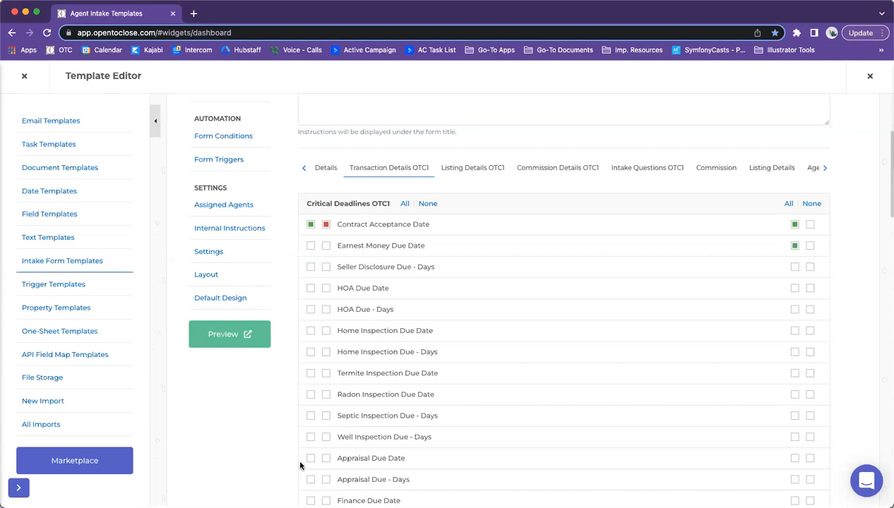
pyautogui.click(794, 267)
# Step: Check Internal Required on the Seller Disclosure Due - Days row
pyautogui.click(810, 267)
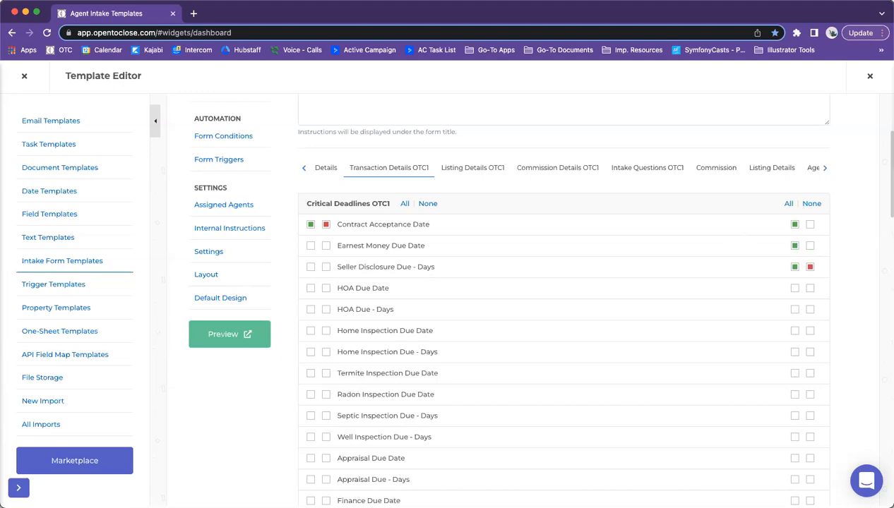
pyautogui.click(156, 1)
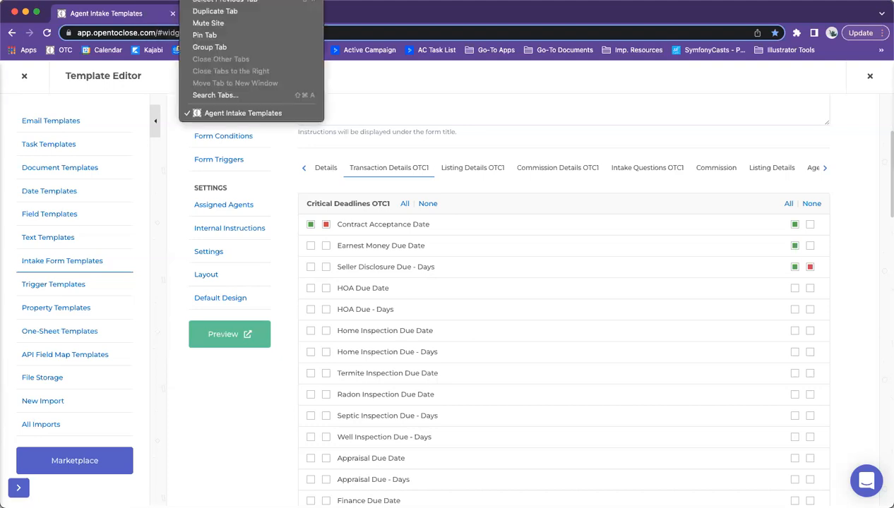
pyautogui.click(691, 17)
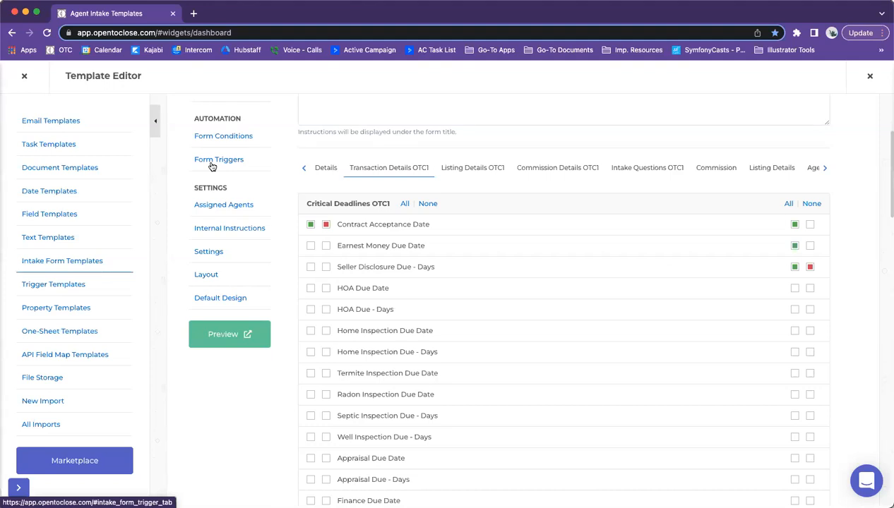
# Step: Review the Form Page Text instructions, then switch to the template's Documents page
pyautogui.scroll(5, 423, 228)
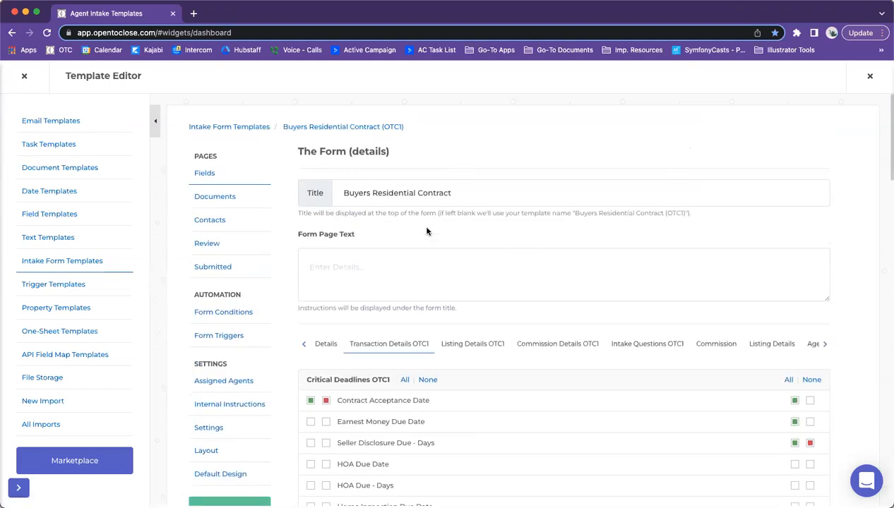
pyautogui.click(369, 277)
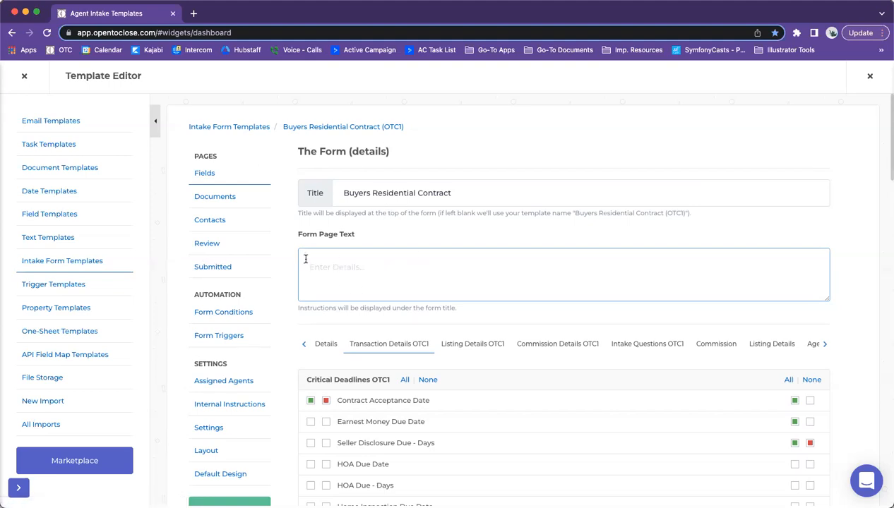
pyautogui.scroll(-1, 306, 258)
pyautogui.scroll(-6, 300, 240)
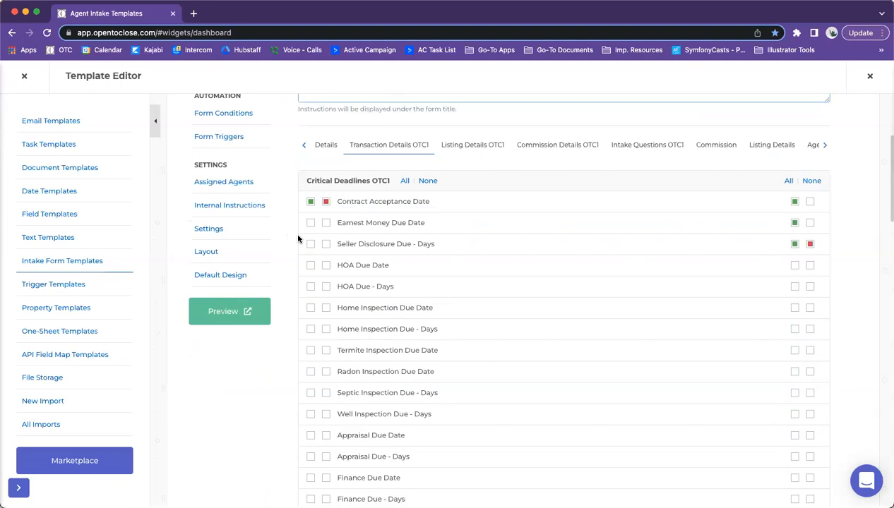
pyautogui.scroll(6, 297, 238)
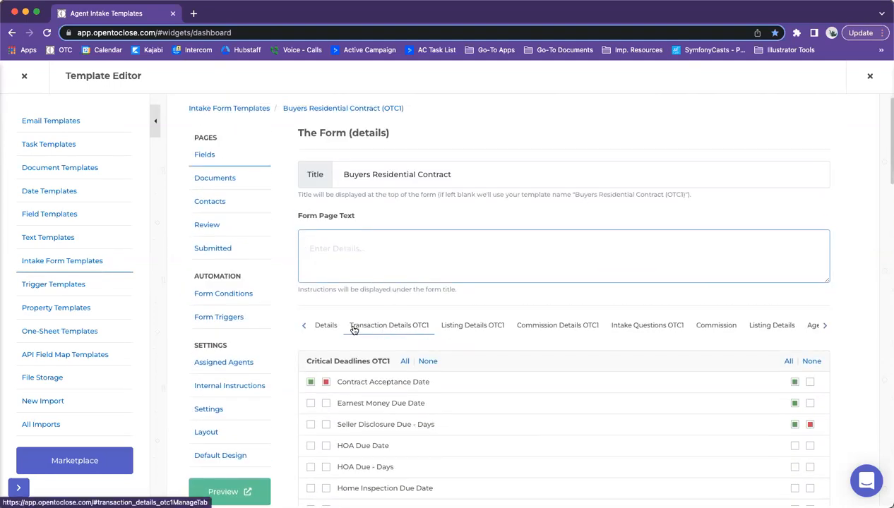
pyautogui.click(215, 178)
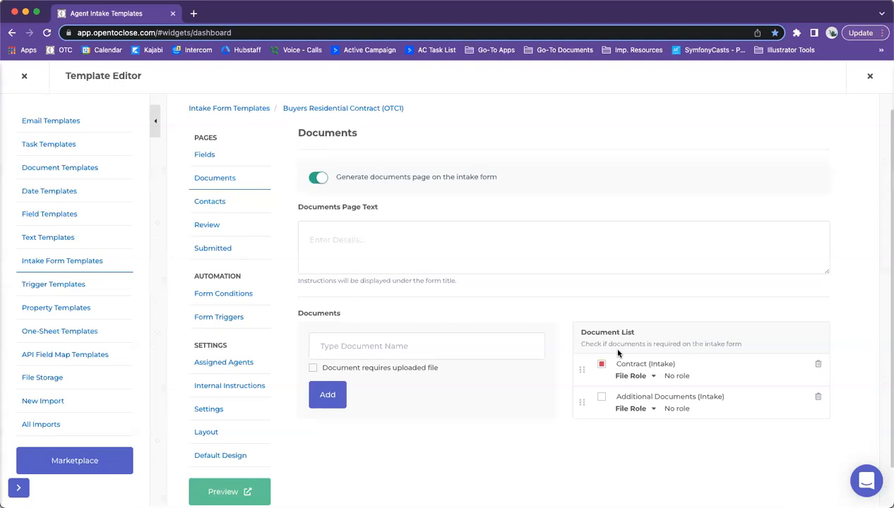
pyautogui.click(493, 344)
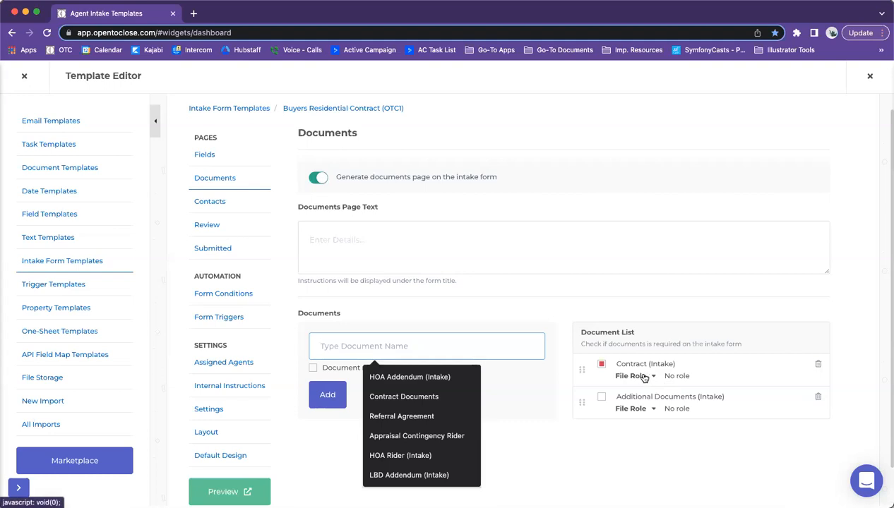
pyautogui.click(563, 368)
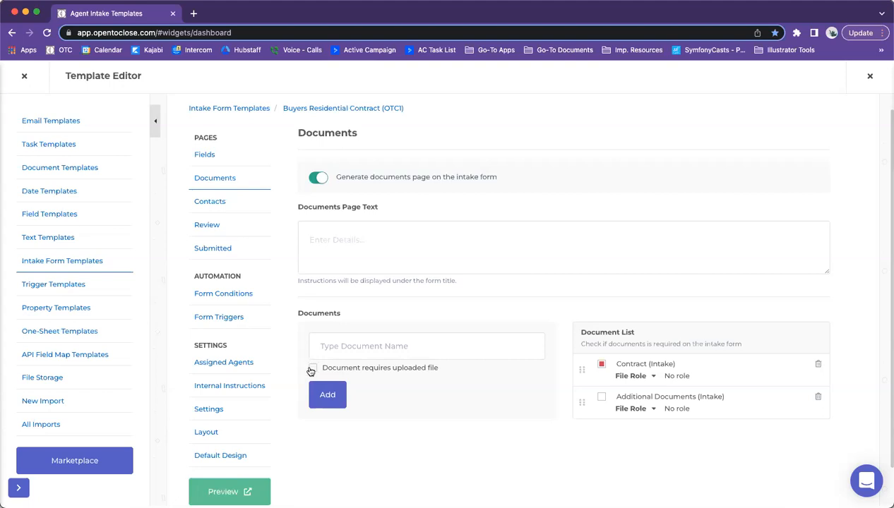
pyautogui.click(319, 180)
pyautogui.click(319, 180)
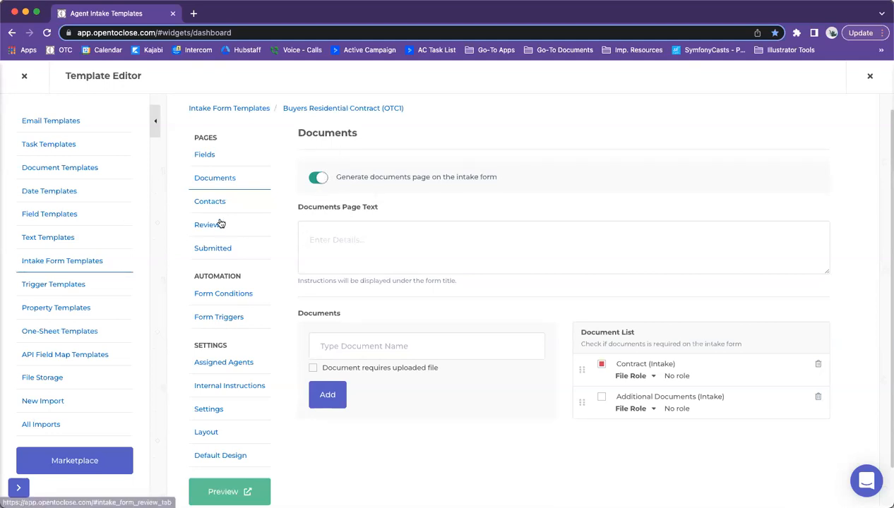
# Step: Open the Contacts page and browse the Required Contact Roles dropdown
pyautogui.click(204, 204)
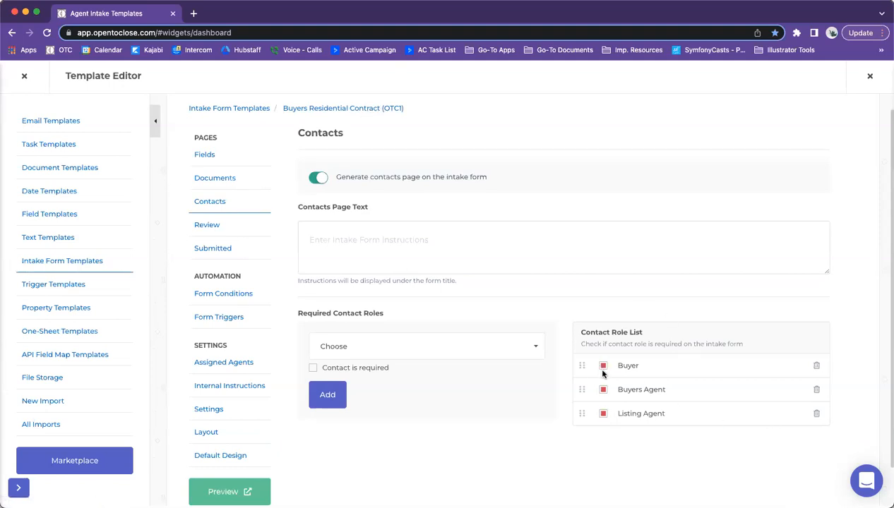
pyautogui.click(408, 355)
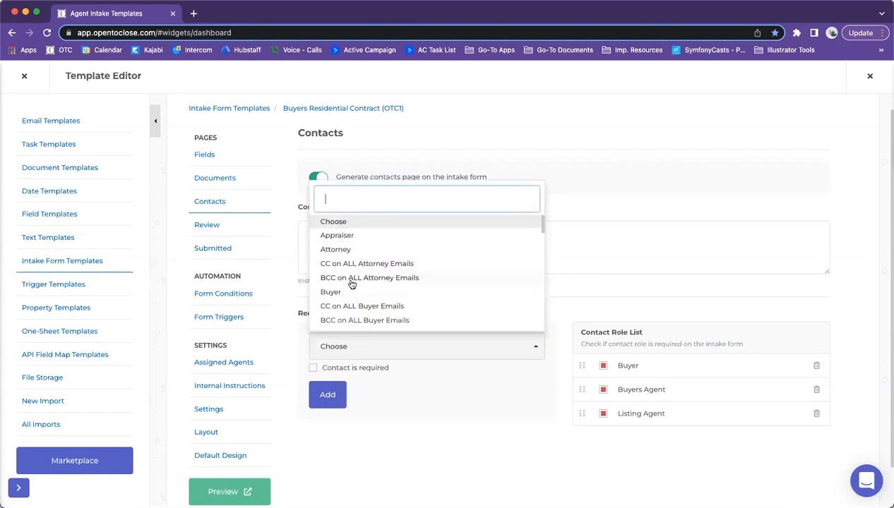
pyautogui.scroll(-5, 353, 282)
pyautogui.click(382, 406)
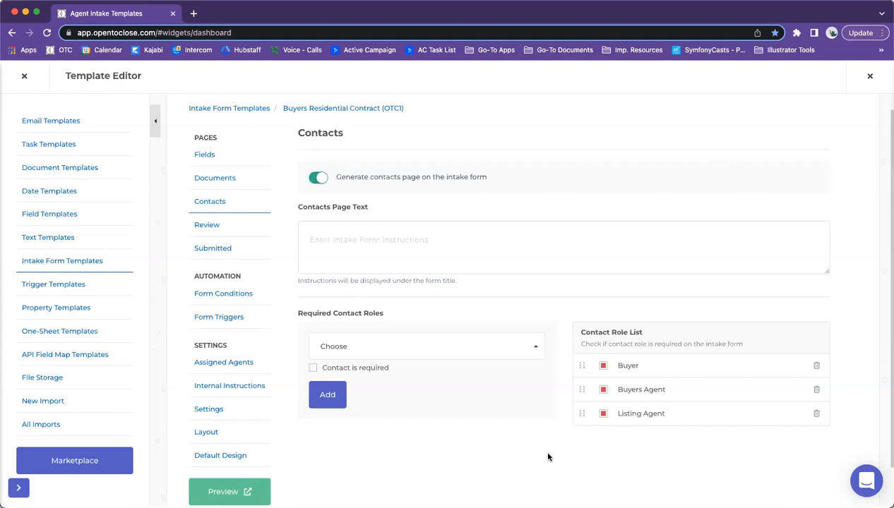
pyautogui.click(429, 351)
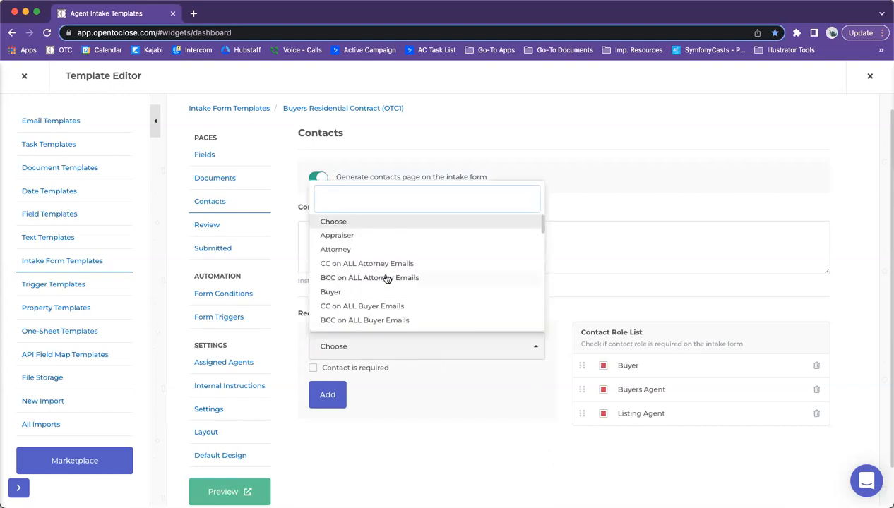
pyautogui.scroll(-2, 385, 279)
pyautogui.scroll(-5, 385, 278)
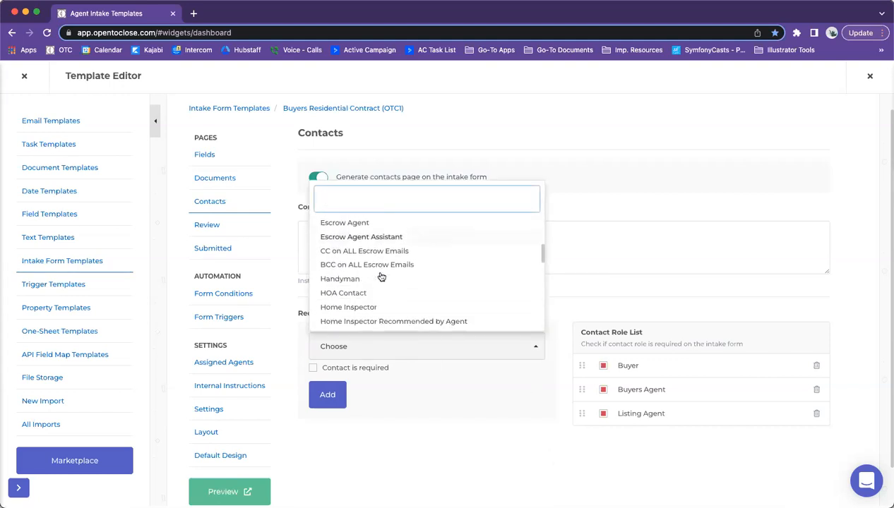
pyautogui.scroll(-1, 380, 277)
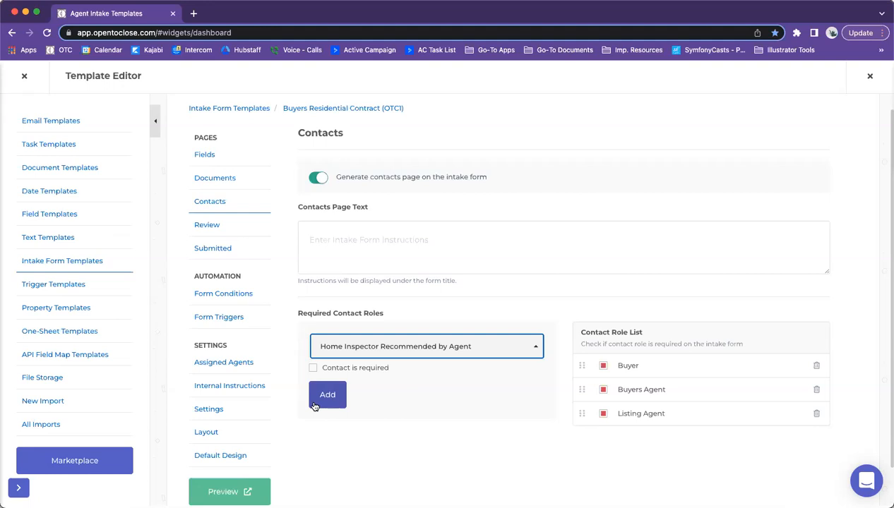
pyautogui.click(492, 409)
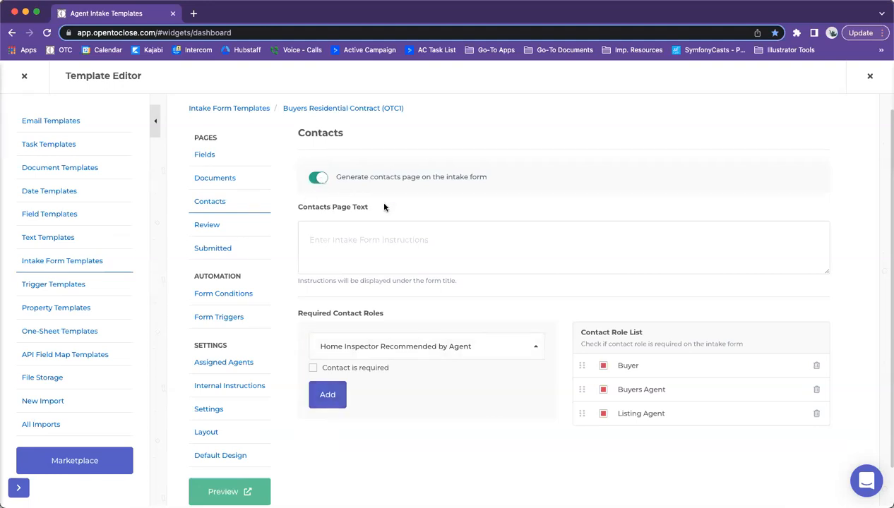
# Step: Toggle 'Generate contacts page' off and back on, then open the Review page
pyautogui.click(315, 177)
pyautogui.click(313, 177)
pyautogui.click(322, 183)
pyautogui.click(265, 226)
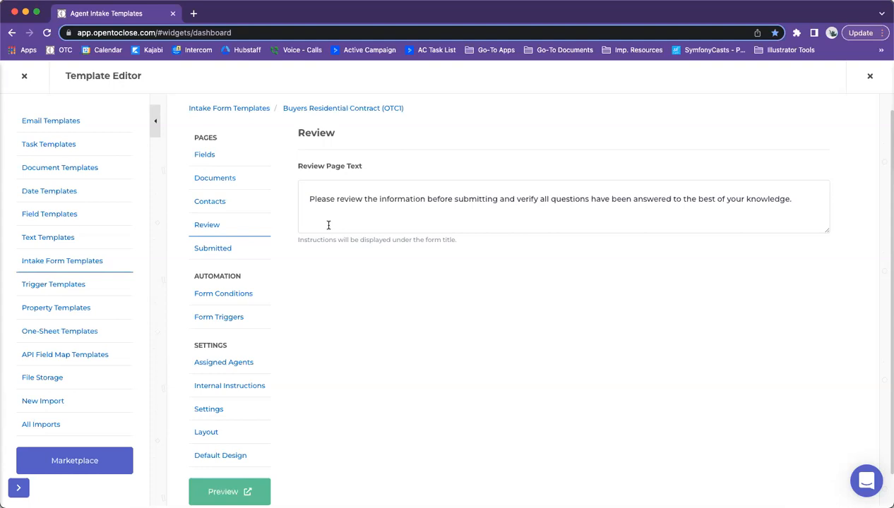
pyautogui.scroll(1, 275, 240)
# Step: Look over the Submitted and Fields pages, then open the Documents page settings
pyautogui.click(224, 254)
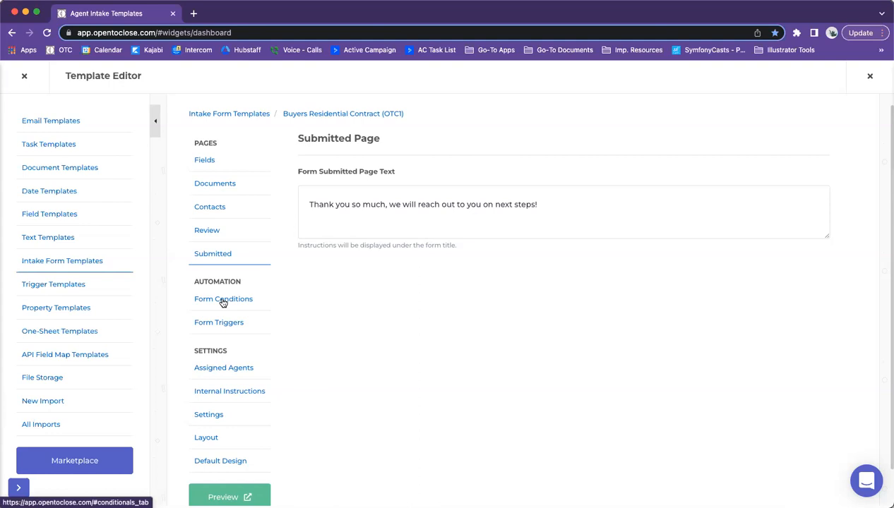
pyautogui.click(210, 166)
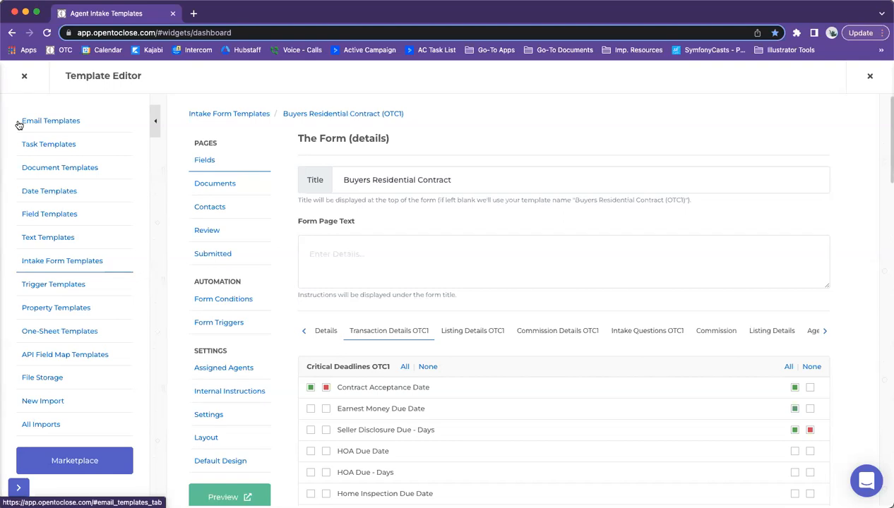
pyautogui.click(205, 185)
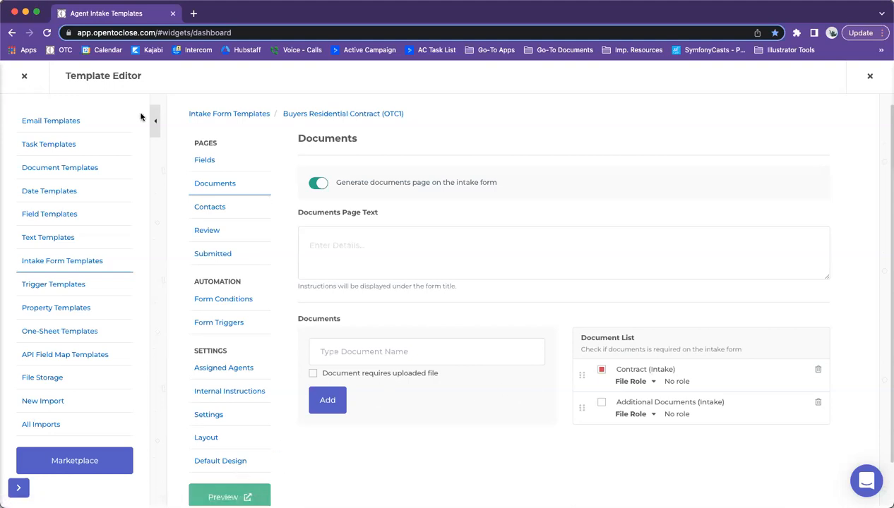
# Step: Close the Template Editor, copy the top property's Property Email from its Documents view, and close the panel
pyautogui.click(24, 76)
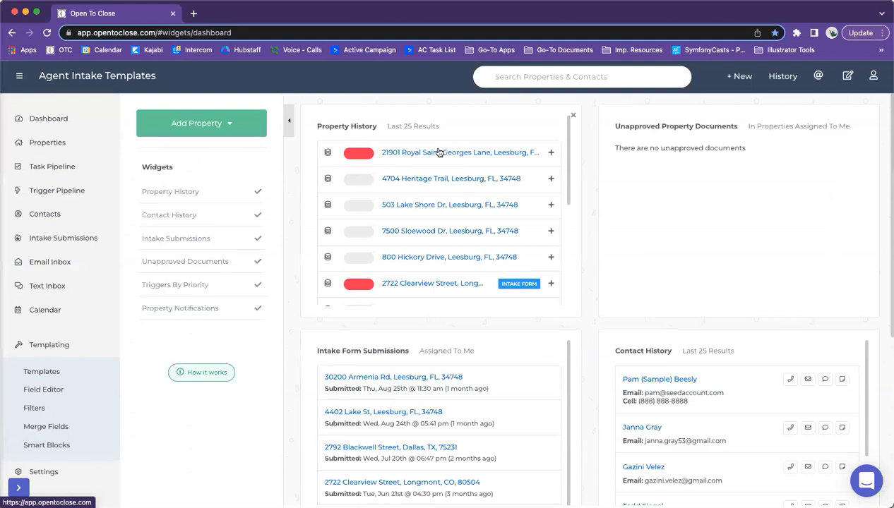
pyautogui.click(439, 151)
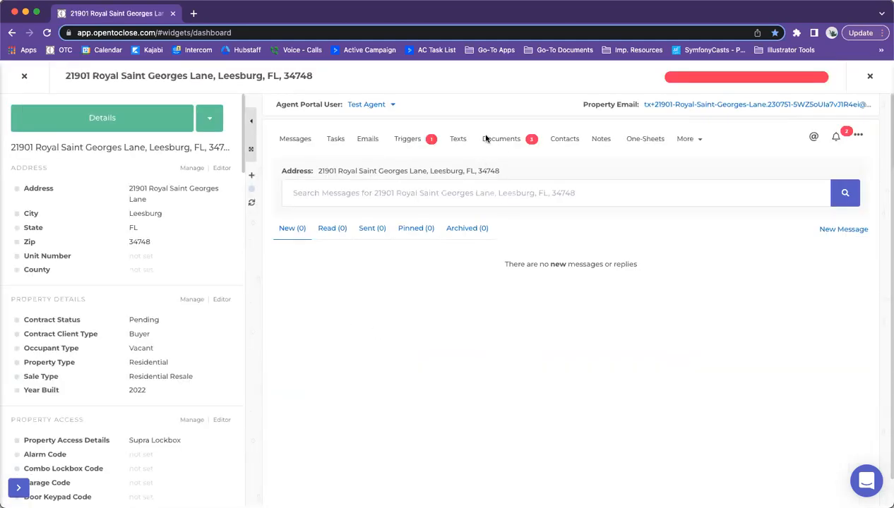
pyautogui.click(493, 141)
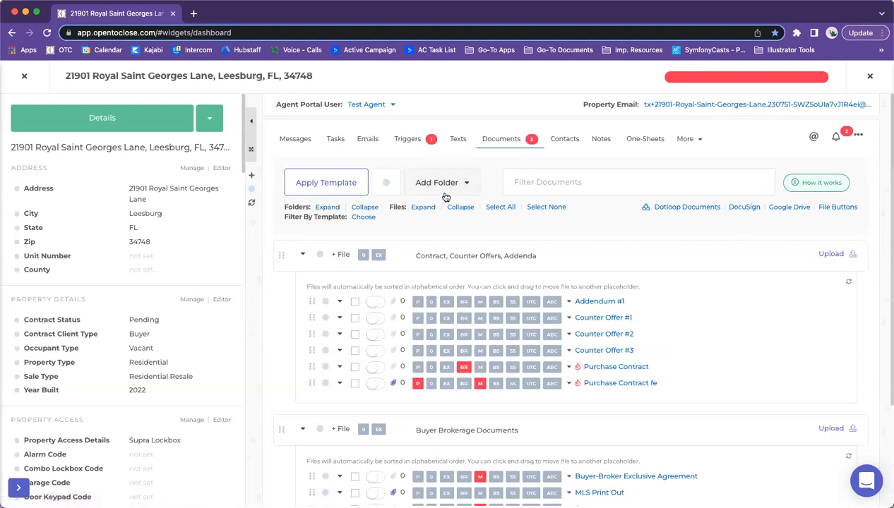
pyautogui.click(660, 105)
pyautogui.press('super+Tab')
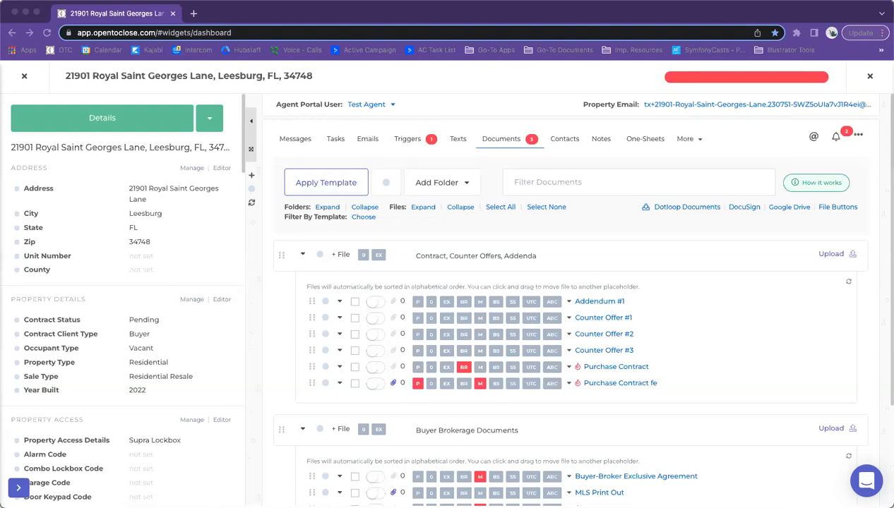
pyautogui.click(24, 75)
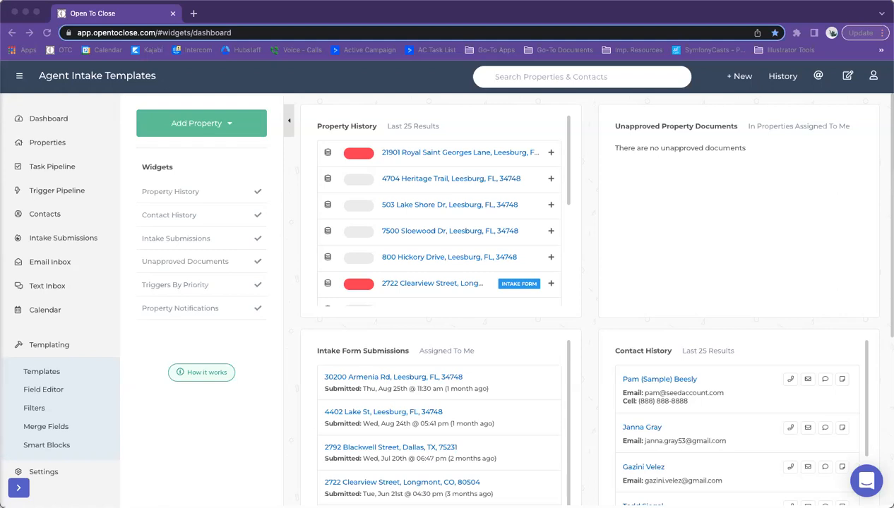
# Step: Close the latest property and reload the dashboard so its widgets refresh
pyautogui.click(578, 143)
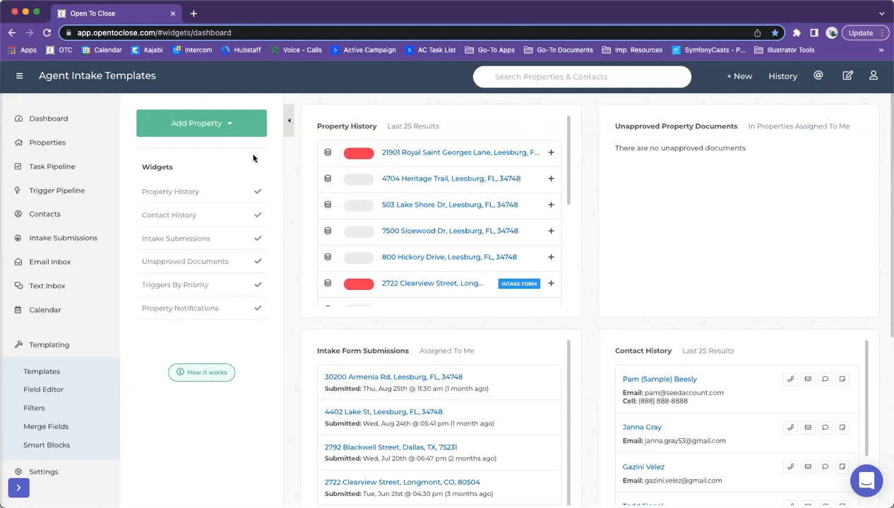
pyautogui.click(403, 154)
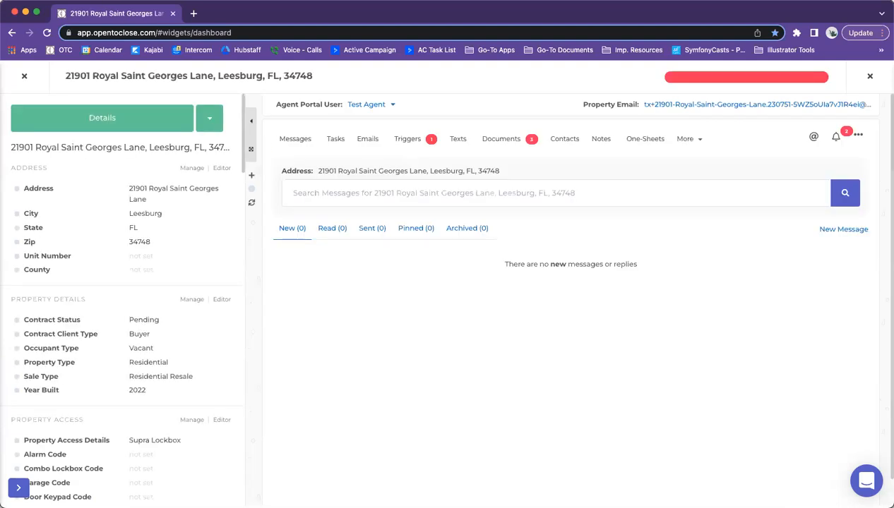
pyautogui.click(24, 75)
pyautogui.click(47, 32)
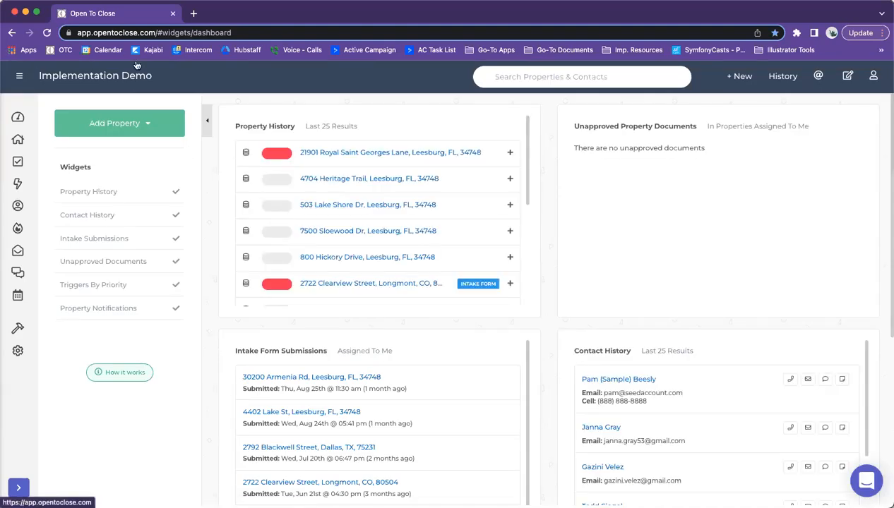
pyautogui.click(46, 32)
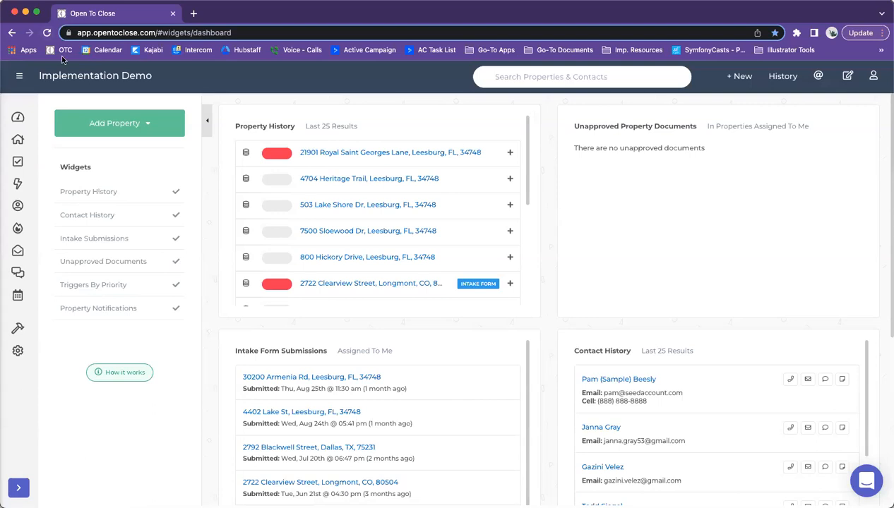
pyautogui.click(46, 32)
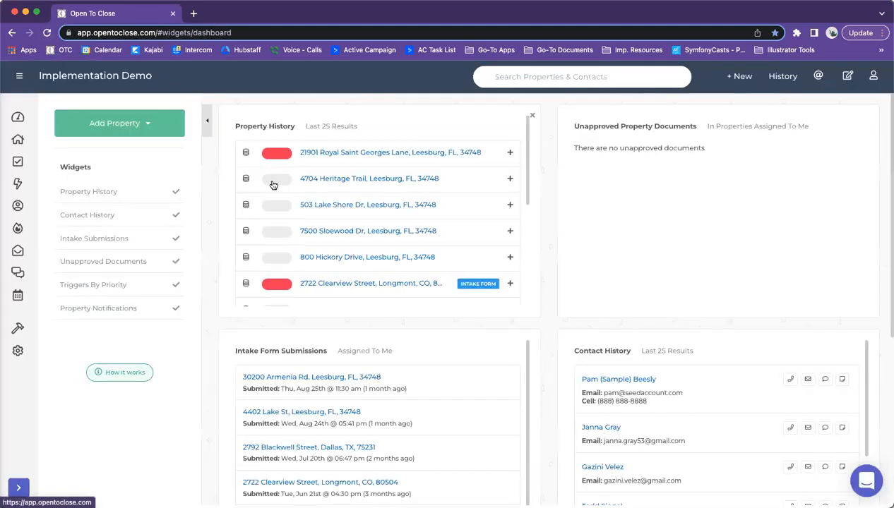
pyautogui.click(382, 152)
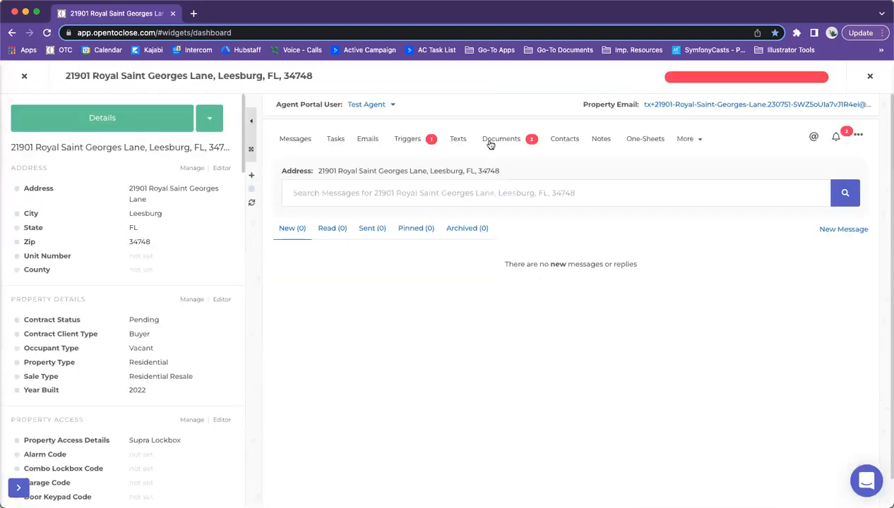
pyautogui.click(486, 143)
pyautogui.click(292, 140)
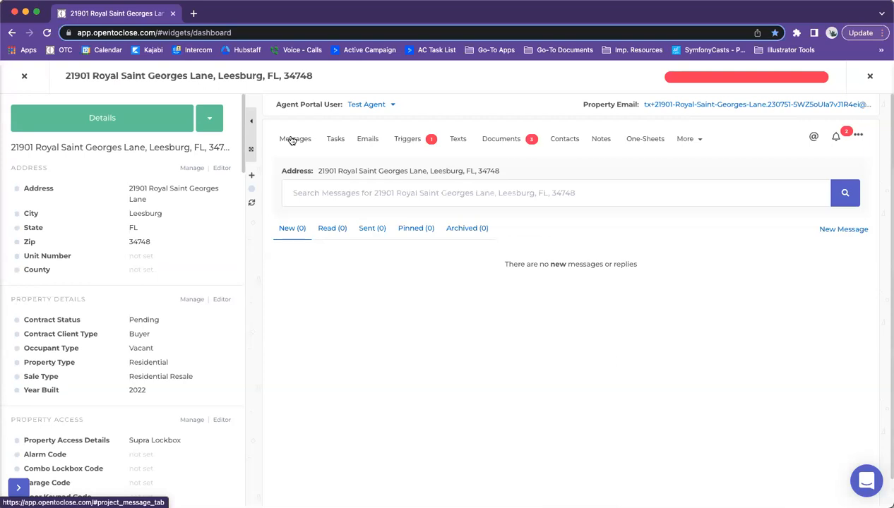
pyautogui.click(507, 143)
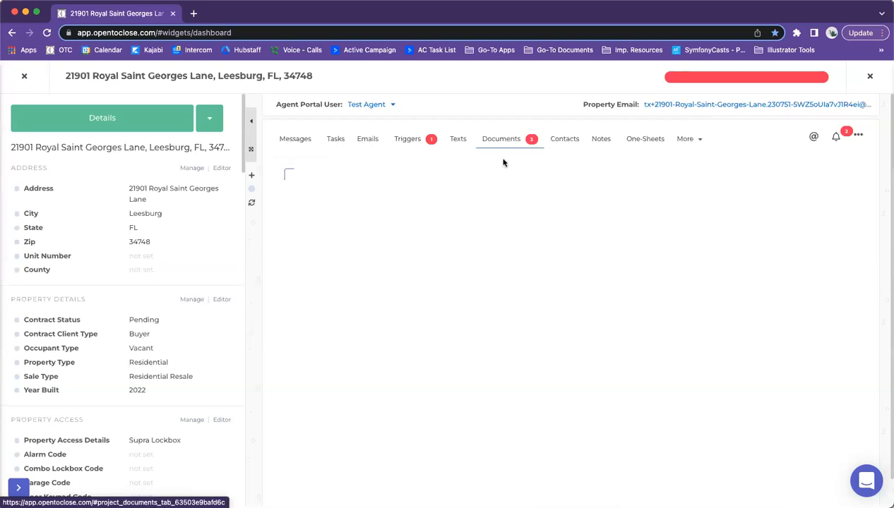
pyautogui.click(16, 75)
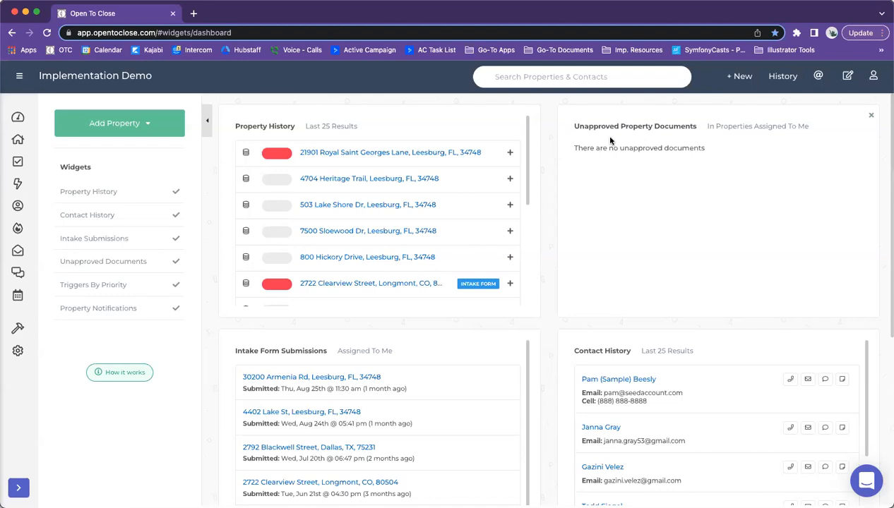
pyautogui.click(47, 32)
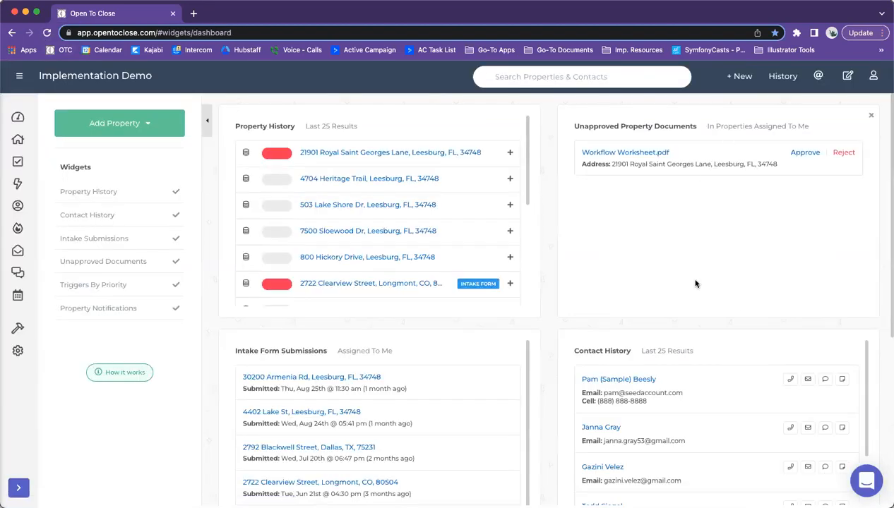
pyautogui.click(360, 154)
# Step: Assign Workflow Worksheet.pdf to the Settlement Statement file placeholder
pyautogui.click(500, 139)
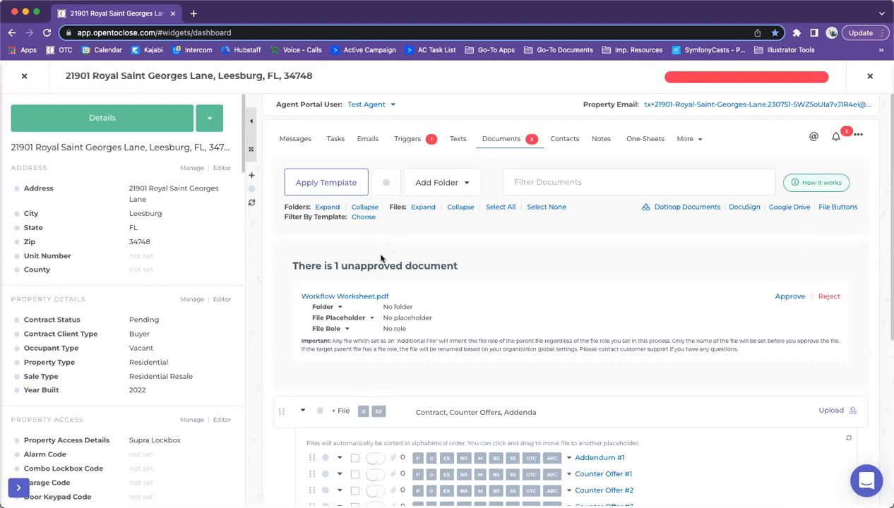
pyautogui.scroll(-2, 389, 295)
pyautogui.scroll(-2, 389, 295)
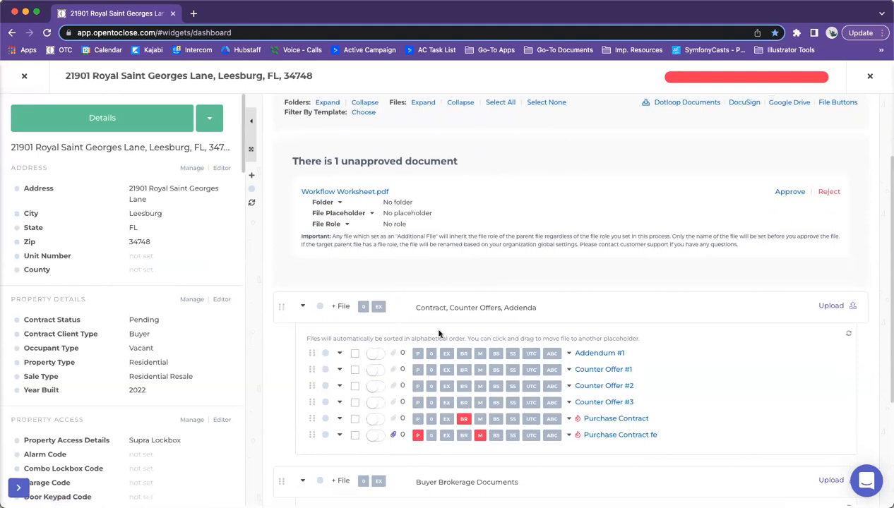
pyautogui.scroll(-5, 572, 427)
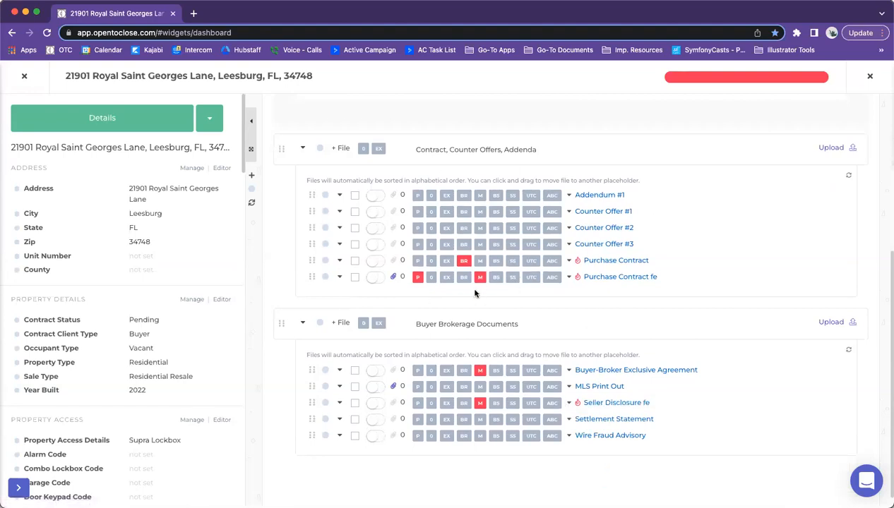
pyautogui.scroll(2, 464, 295)
pyautogui.click(364, 131)
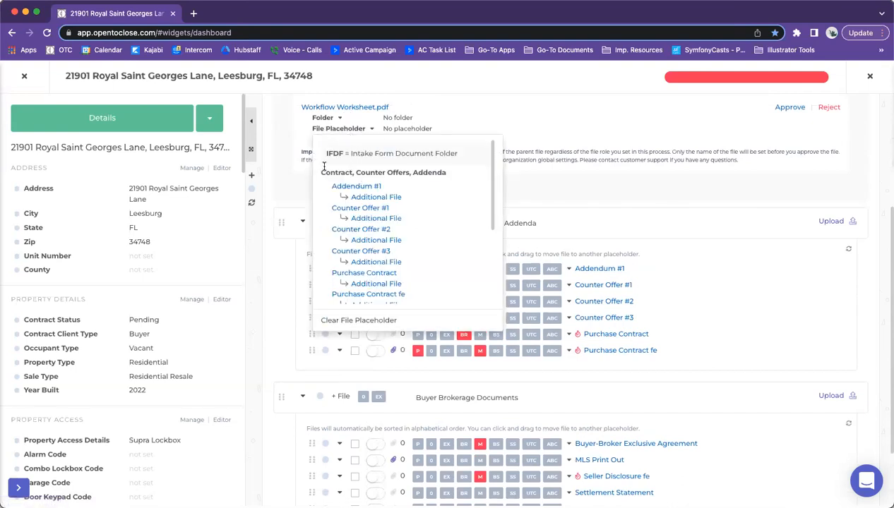
pyautogui.moveTo(319, 172); pyautogui.dragTo(473, 177)
pyautogui.click(467, 180)
pyautogui.click(364, 132)
pyautogui.scroll(-5, 341, 204)
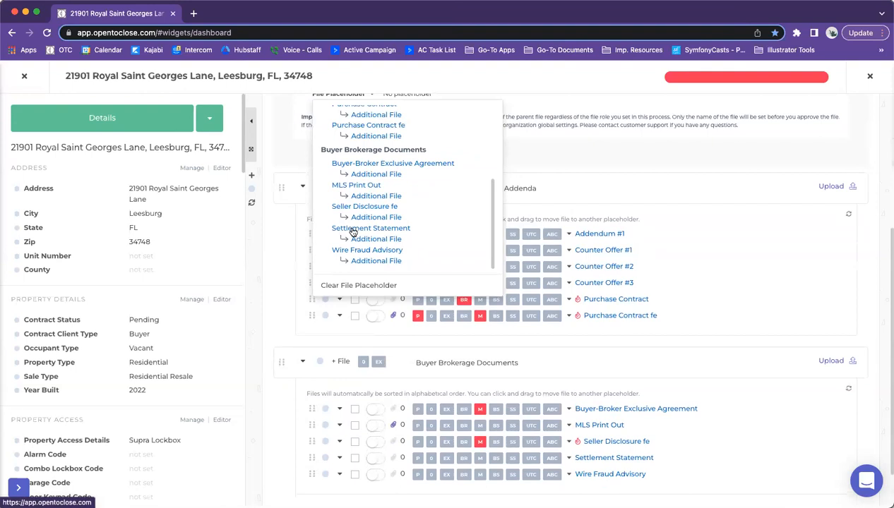
pyautogui.click(353, 231)
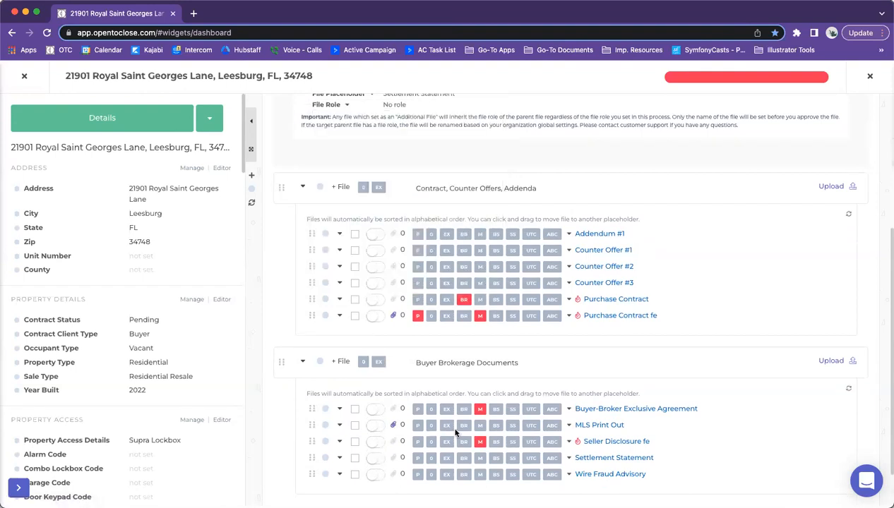
# Step: Approve Workflow Worksheet.pdf and review the unapproved-documents-finished notice
pyautogui.scroll(5, 390, 269)
pyautogui.click(740, 231)
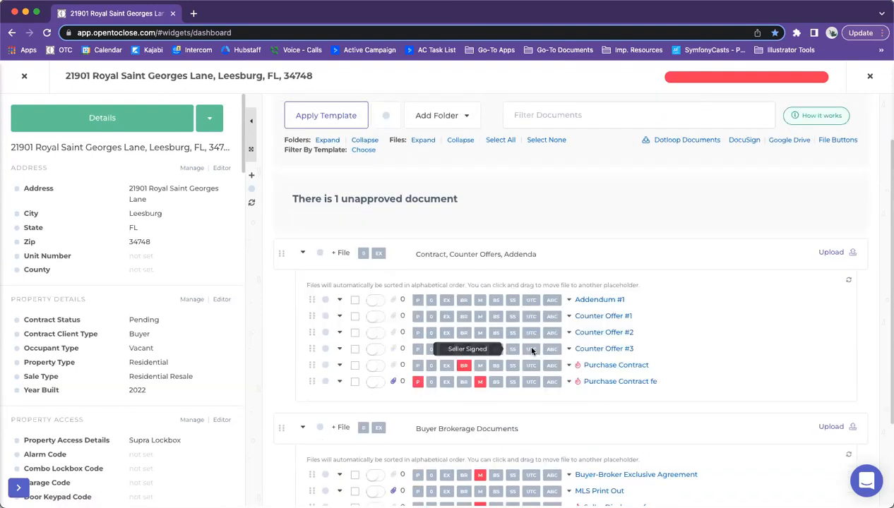
pyautogui.scroll(-4, 468, 313)
pyautogui.moveTo(673, 406); pyautogui.dragTo(572, 407)
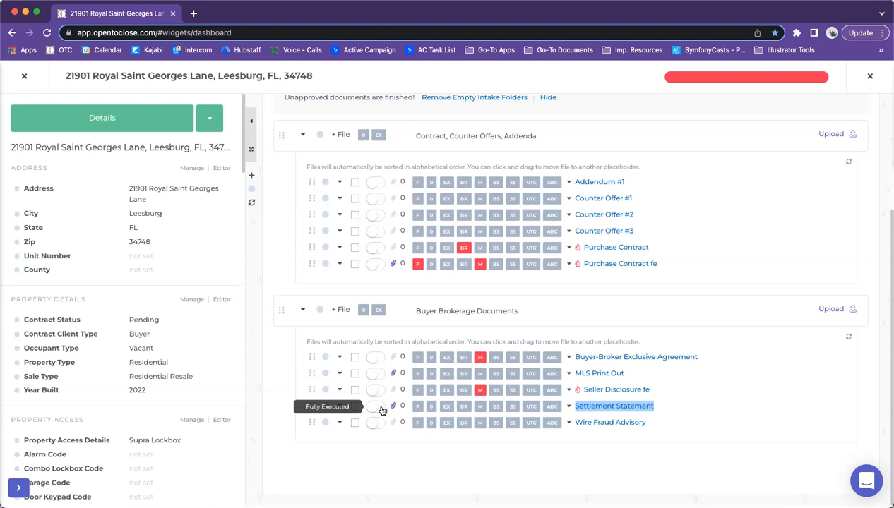
pyautogui.scroll(3, 452, 235)
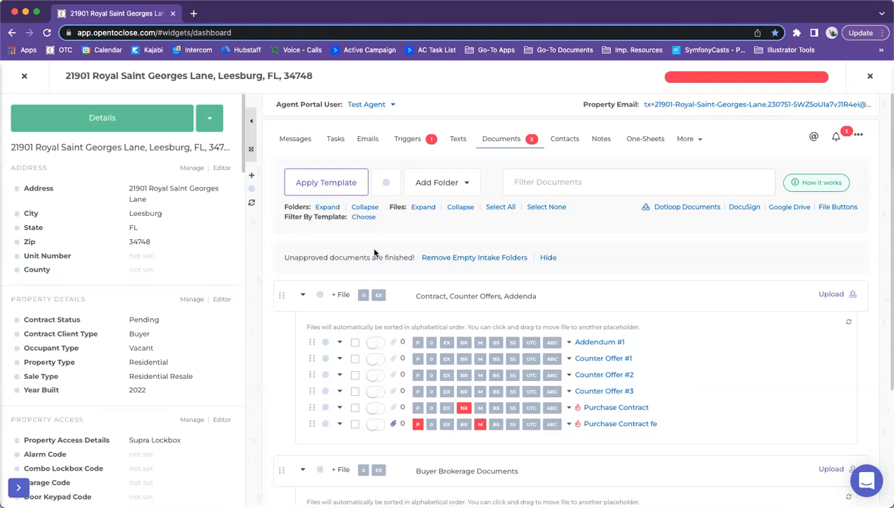
pyautogui.moveTo(570, 260); pyautogui.dragTo(252, 262)
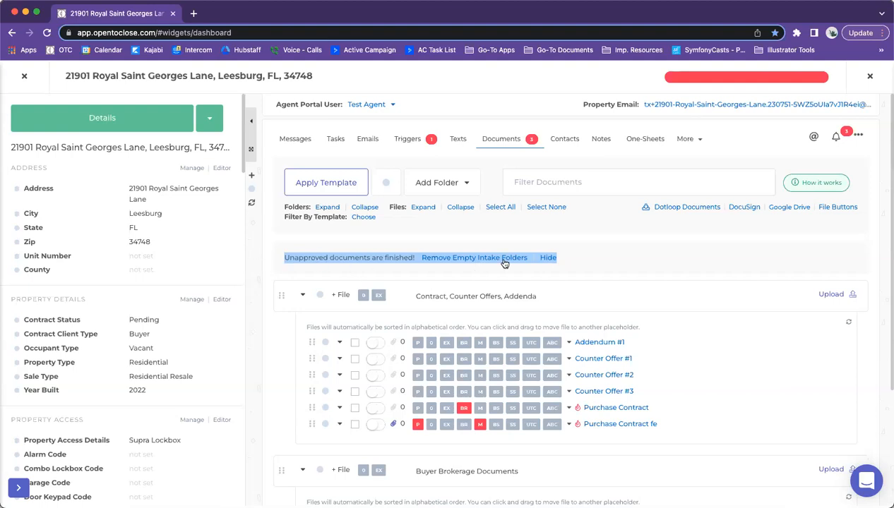
pyautogui.click(475, 261)
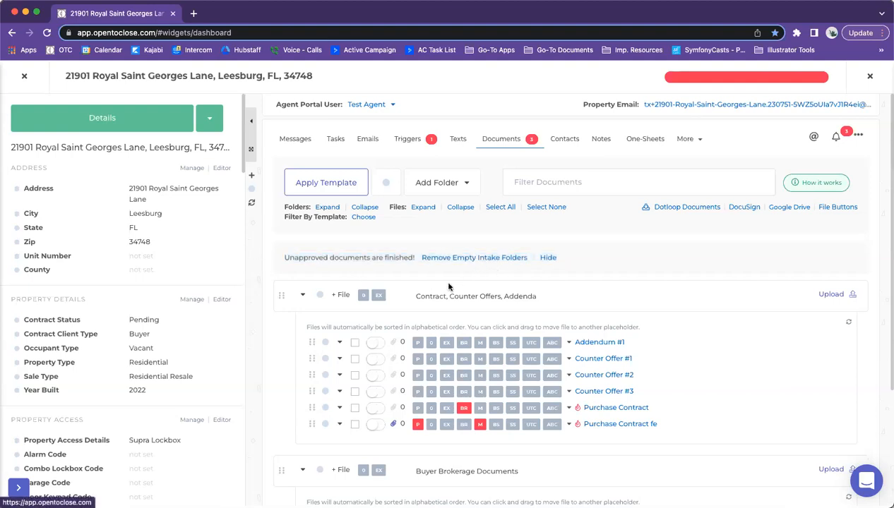
pyautogui.scroll(-2, 443, 279)
pyautogui.scroll(1, 448, 285)
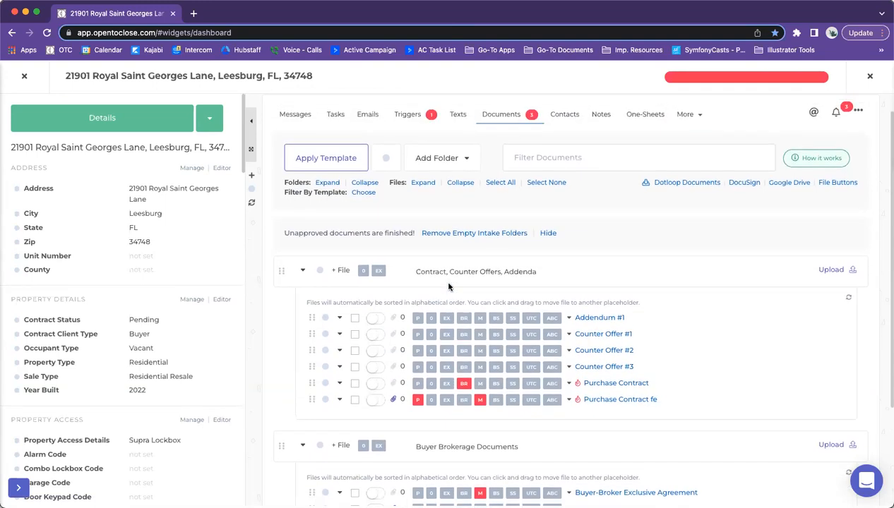
# Step: Run Remove Empty Intake Folders (none found) and hide the 'Unapproved documents are finished!' banner
pyautogui.click(454, 235)
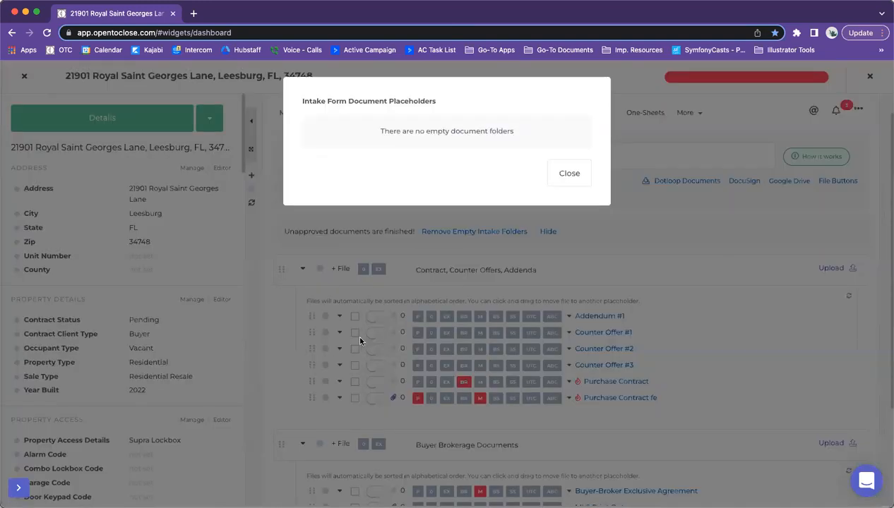
pyautogui.click(570, 173)
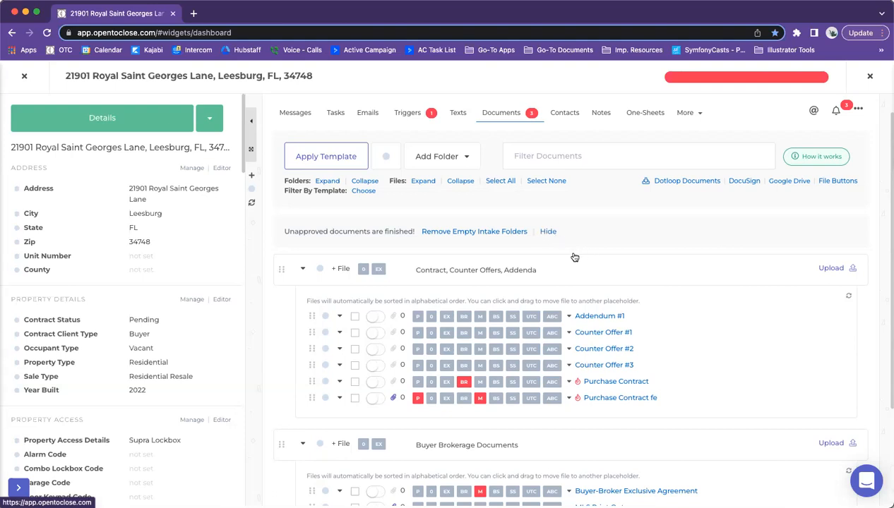
pyautogui.scroll(-3, 575, 255)
pyautogui.scroll(3, 573, 256)
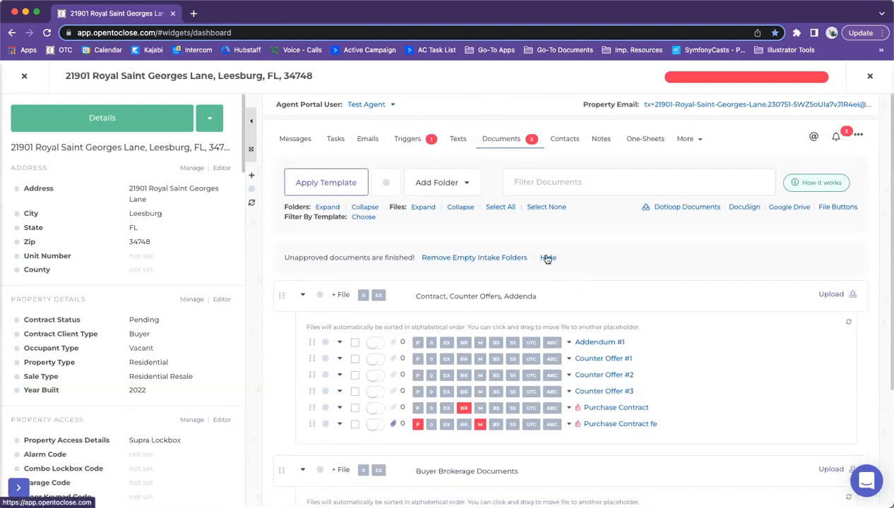
pyautogui.click(472, 259)
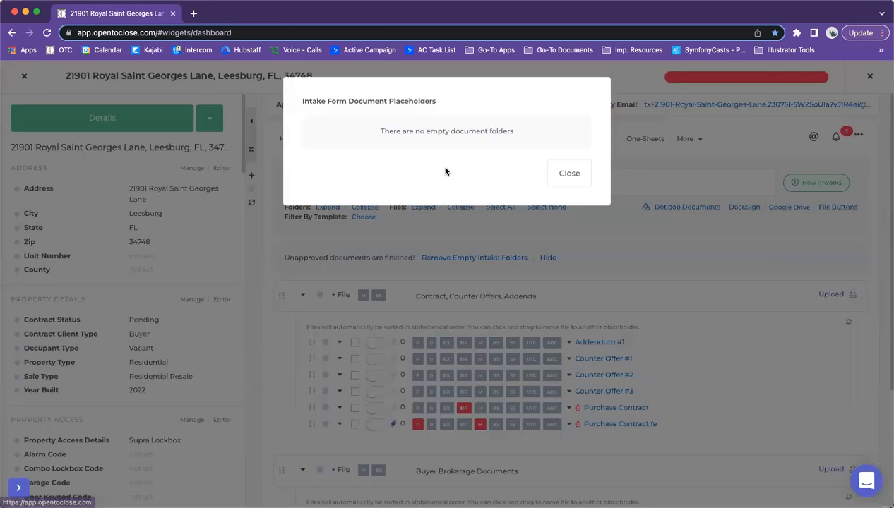
pyautogui.click(569, 174)
pyautogui.click(552, 256)
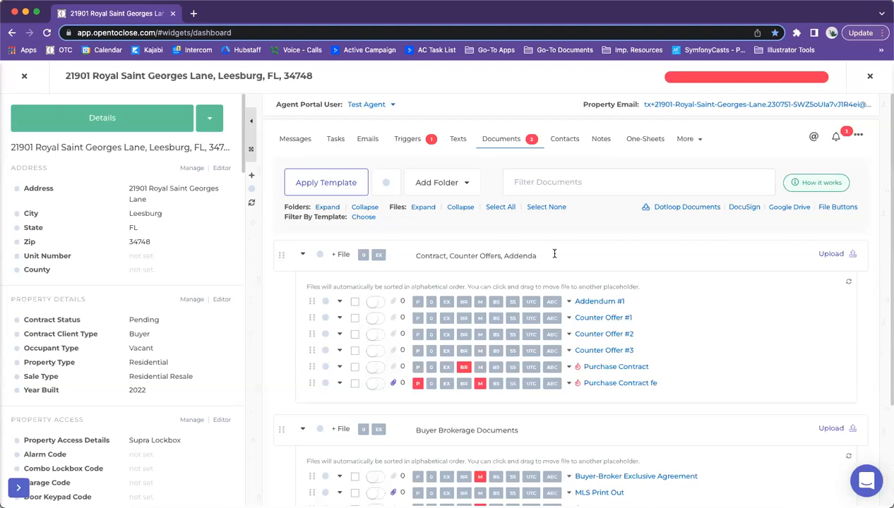
# Step: Close the property and edit the Buyers Residential Contract (OTC1) intake form template
pyautogui.click(23, 78)
pyautogui.click(52, 333)
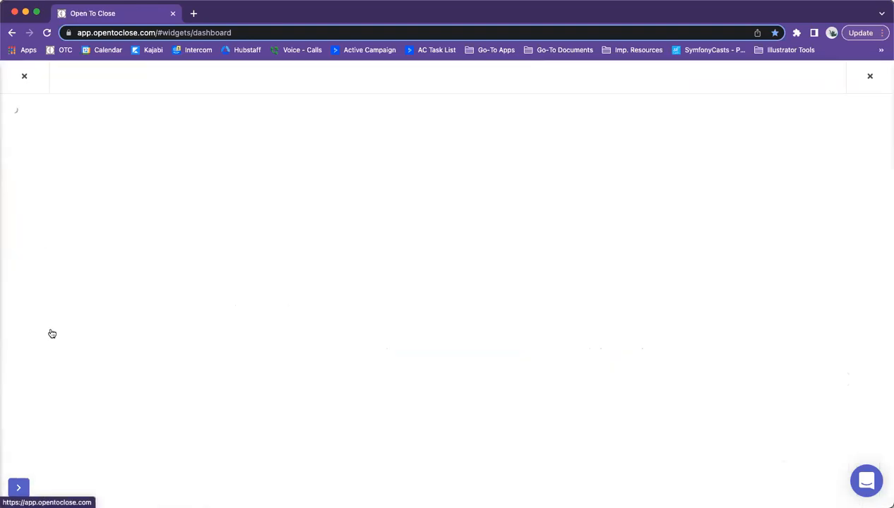
pyautogui.click(100, 261)
pyautogui.click(356, 306)
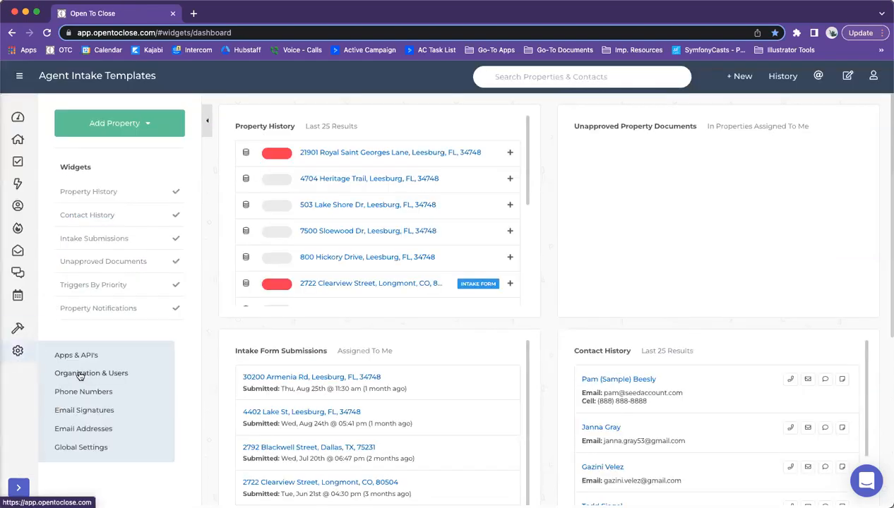
# Step: Browse the Choose Form list for the first agent portal user, add nothing, and close the panel
pyautogui.click(80, 372)
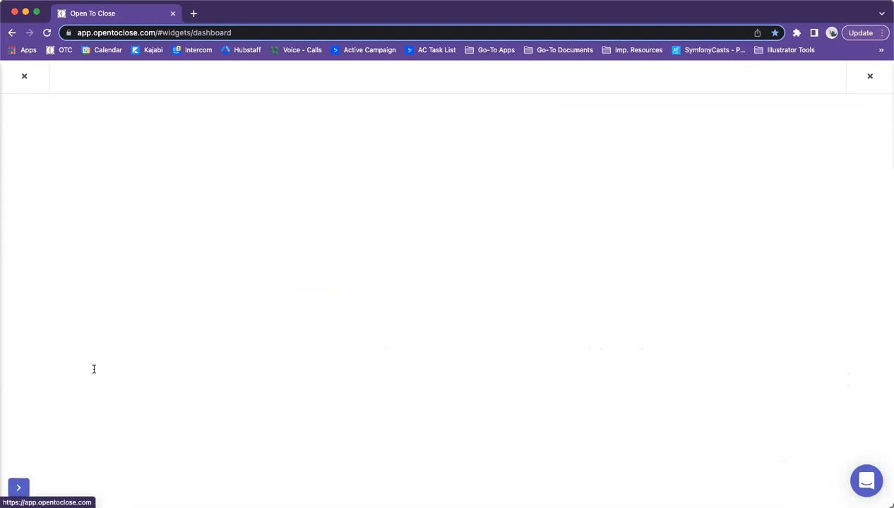
pyautogui.click(567, 125)
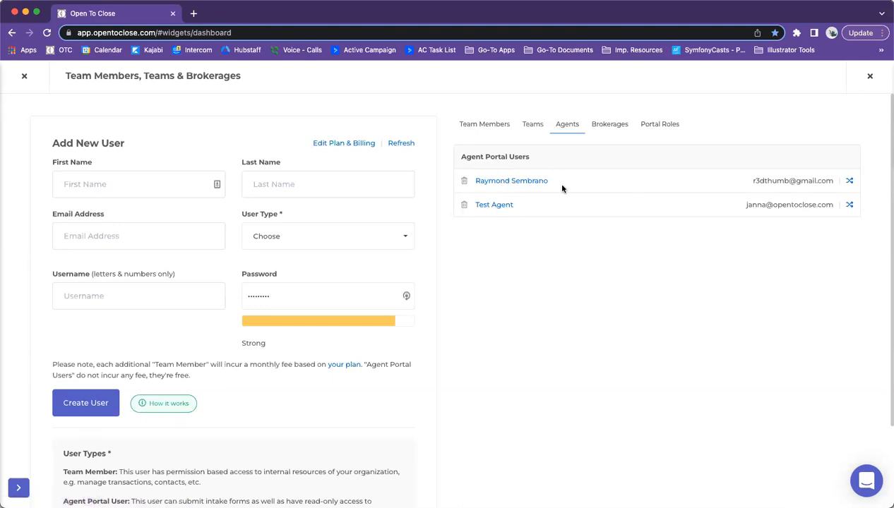
pyautogui.click(507, 183)
pyautogui.click(56, 154)
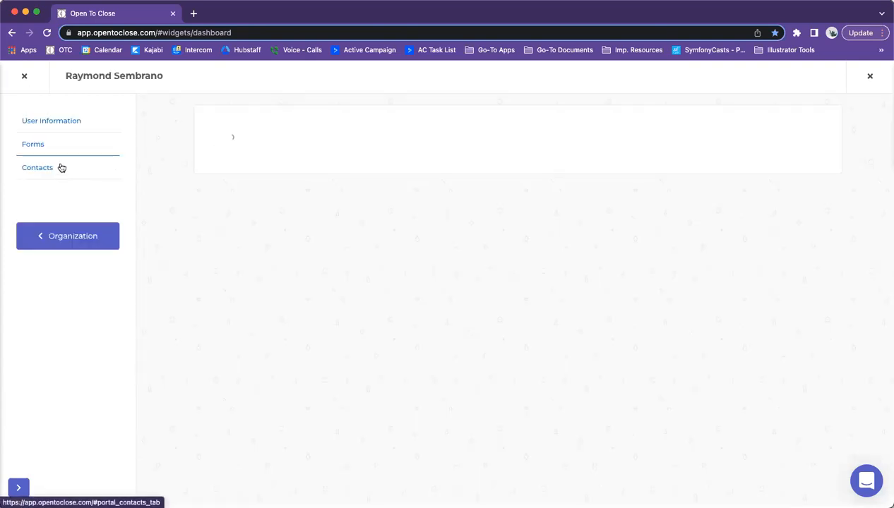
pyautogui.click(360, 140)
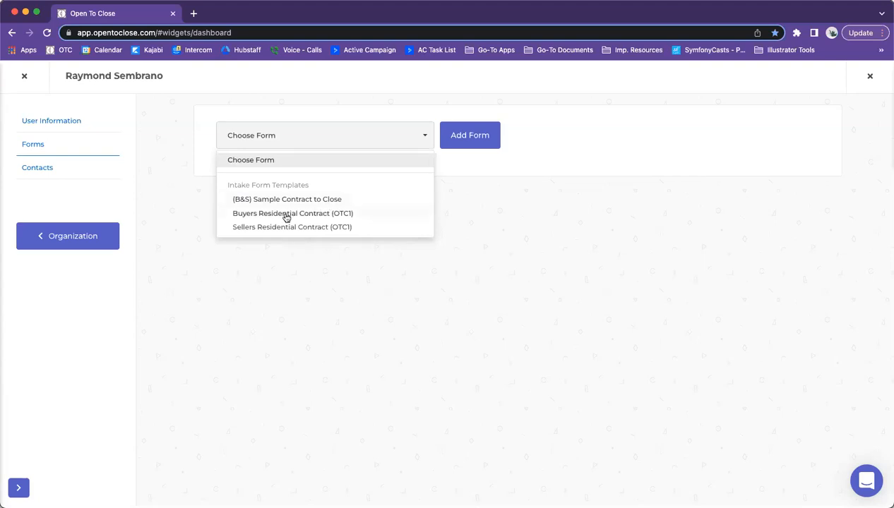
pyautogui.click(522, 216)
pyautogui.click(25, 76)
# Step: Check the Test Agent's available intake form templates, add none, and close the panel
pyautogui.moveTo(18, 351)
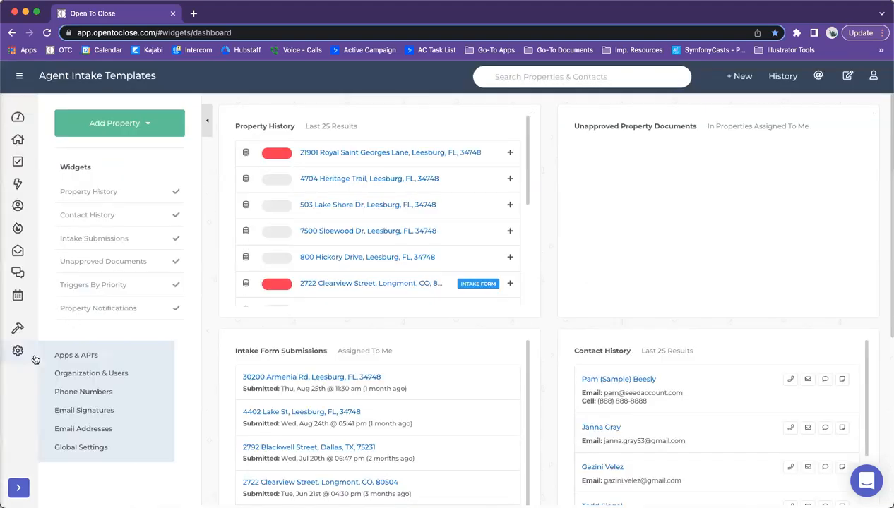
pyautogui.click(62, 373)
pyautogui.click(574, 125)
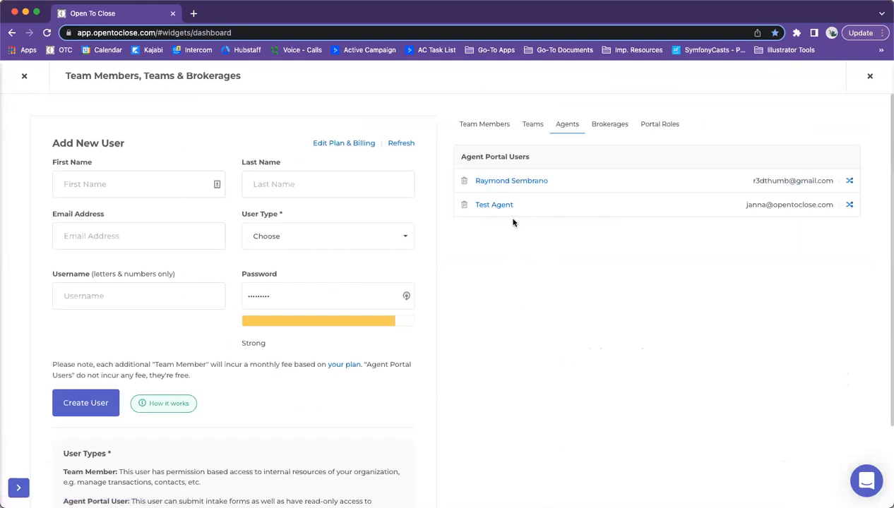
pyautogui.click(493, 206)
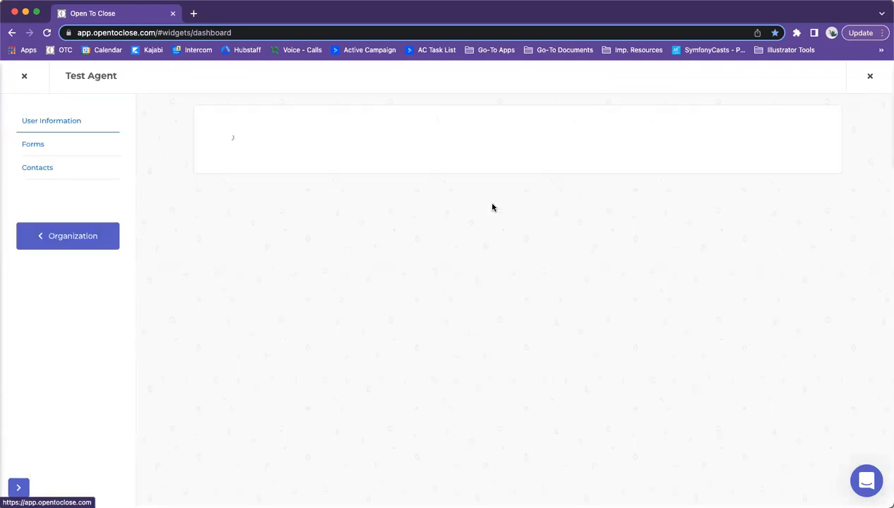
pyautogui.click(33, 144)
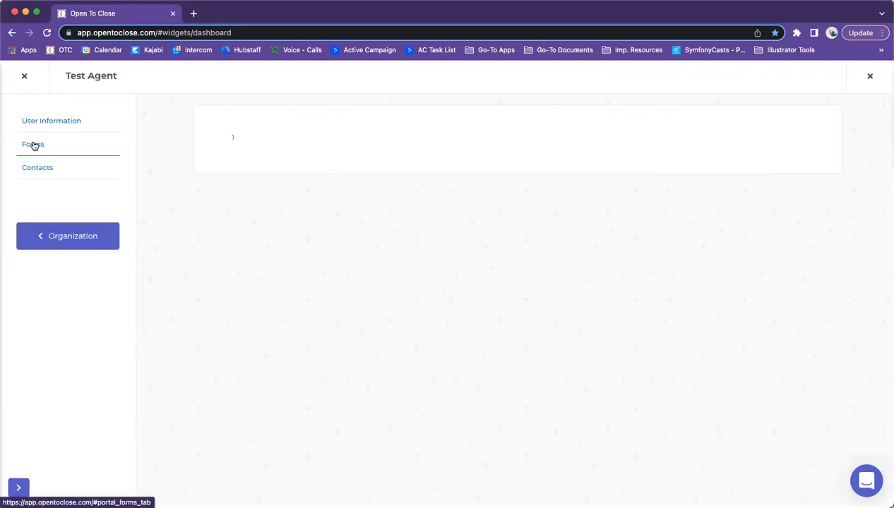
pyautogui.click(339, 139)
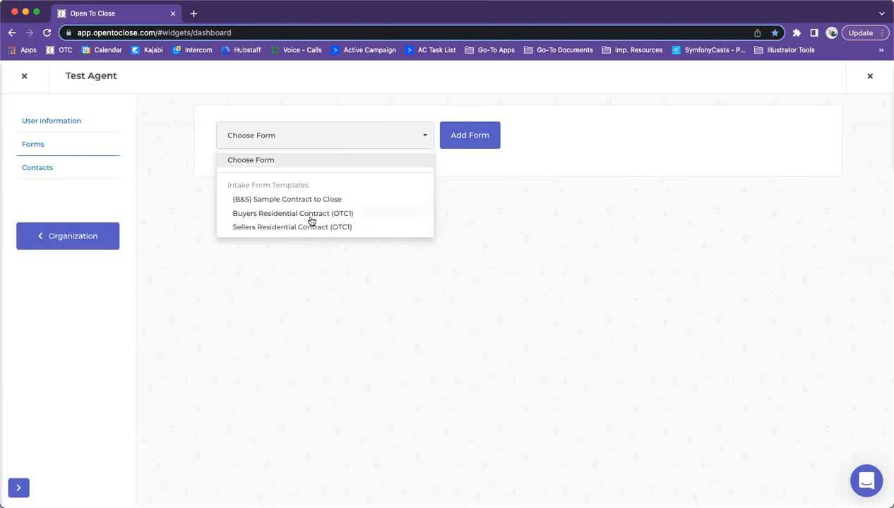
pyautogui.click(200, 206)
pyautogui.click(24, 75)
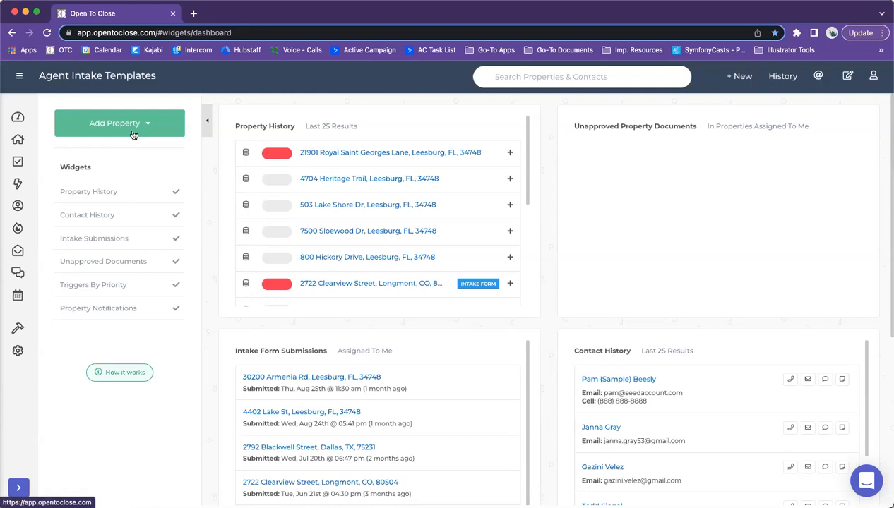
# Step: Open a team member's permissions under Organization & Users, then close them and the page
pyautogui.moveTo(18, 351)
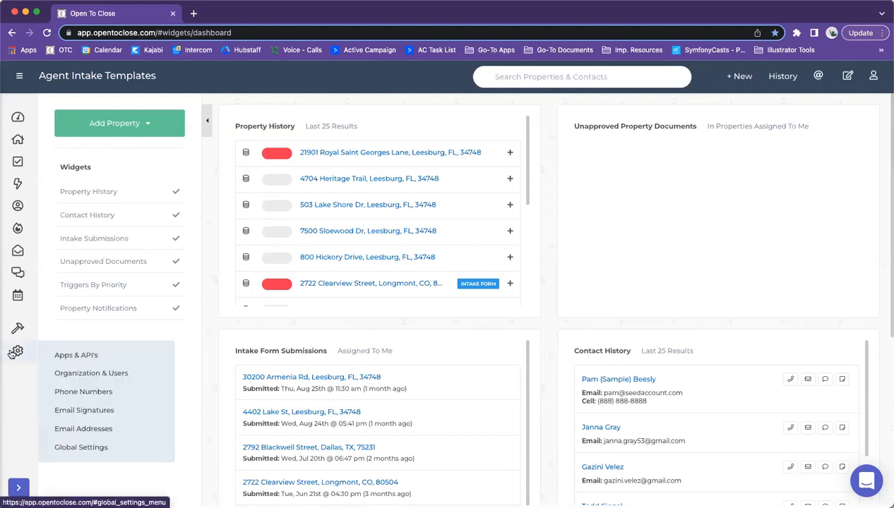
pyautogui.click(66, 374)
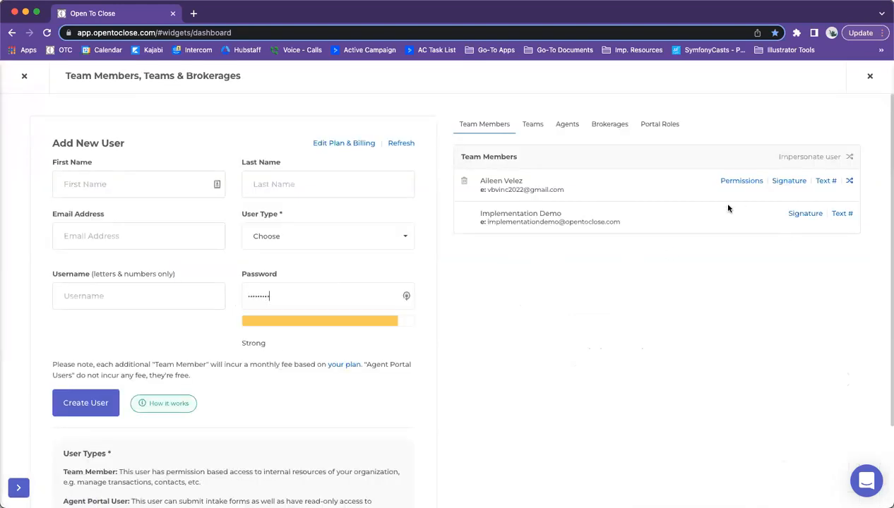
pyautogui.click(729, 185)
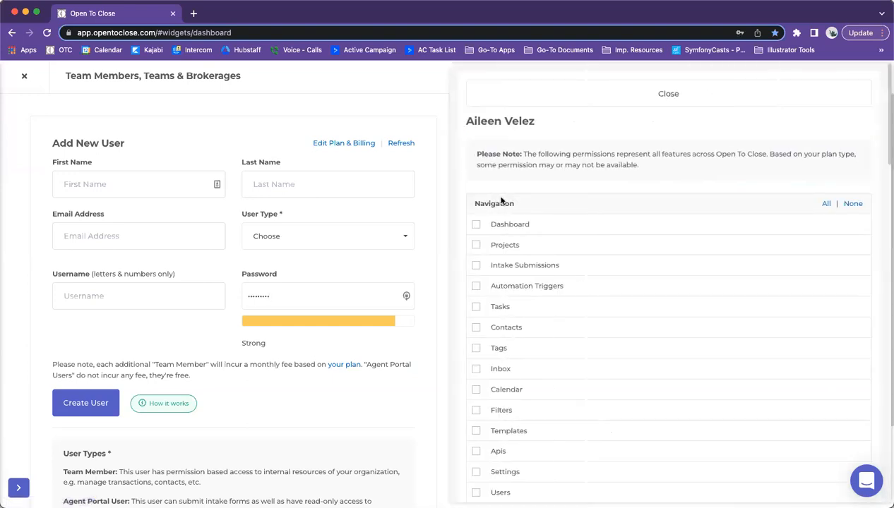
pyautogui.click(543, 107)
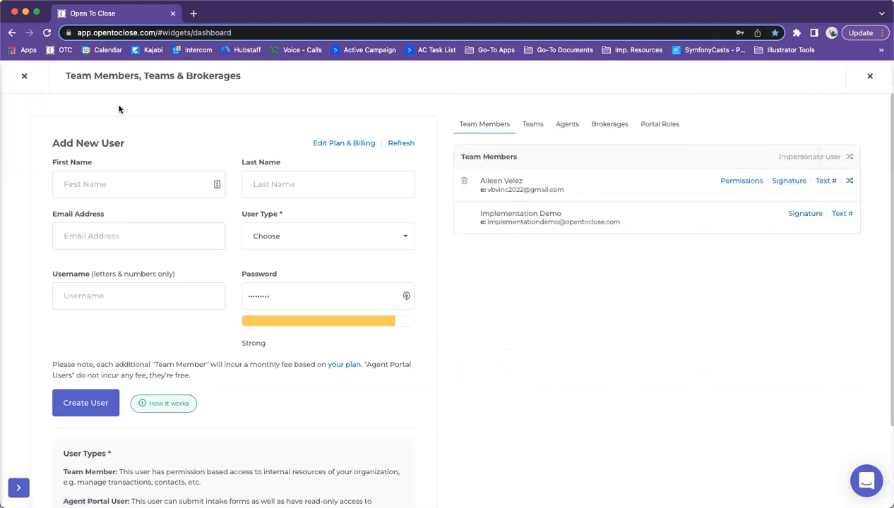
pyautogui.click(21, 75)
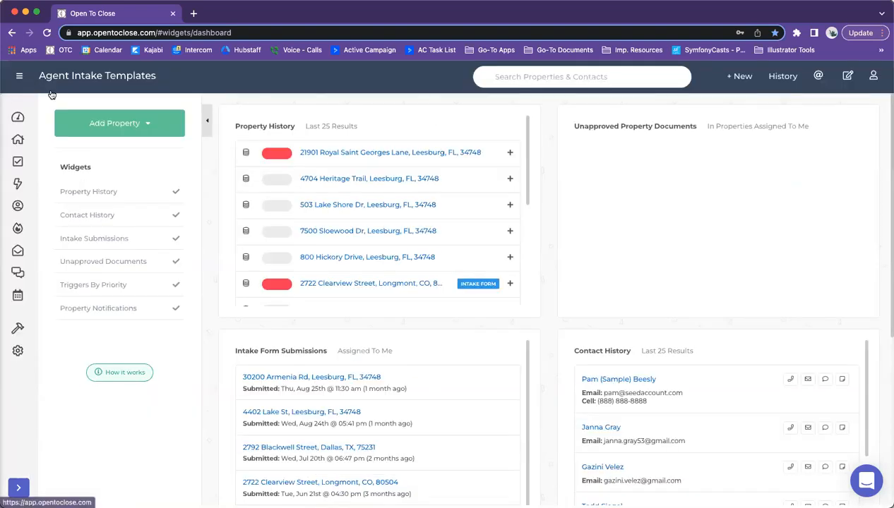
# Step: Reopen the team member's permissions, review the checkboxes including Intake Submissions, and close them
pyautogui.moveTo(24, 341)
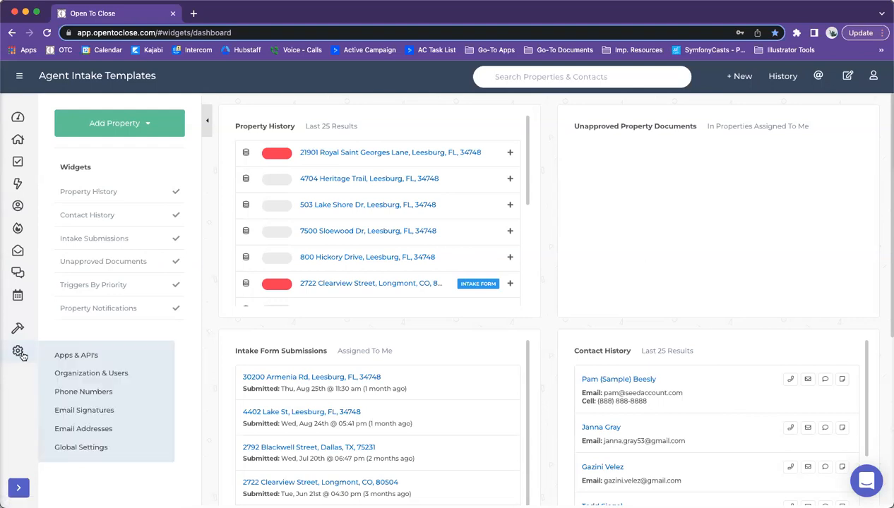
pyautogui.click(75, 375)
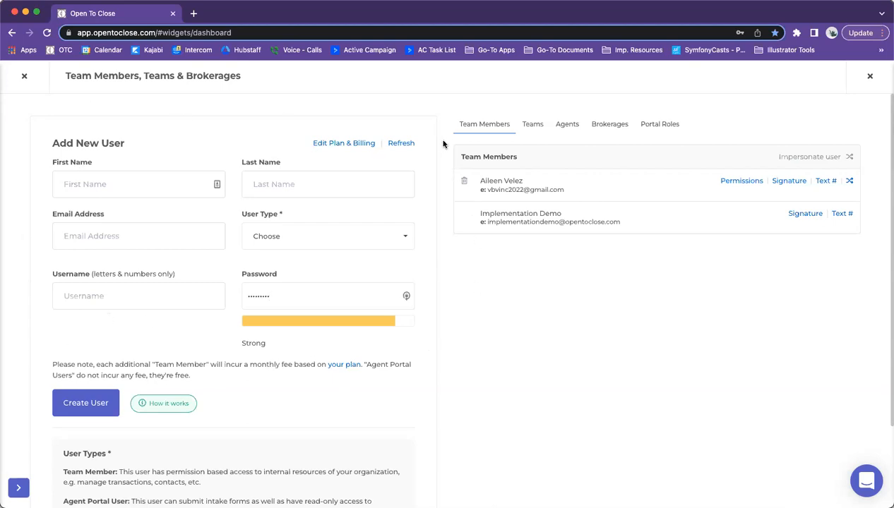
pyautogui.click(732, 183)
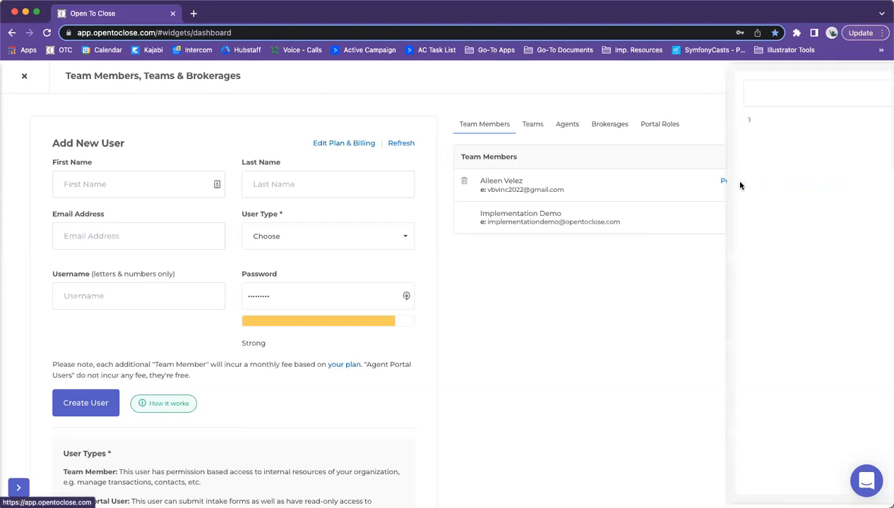
pyautogui.scroll(-3, 507, 153)
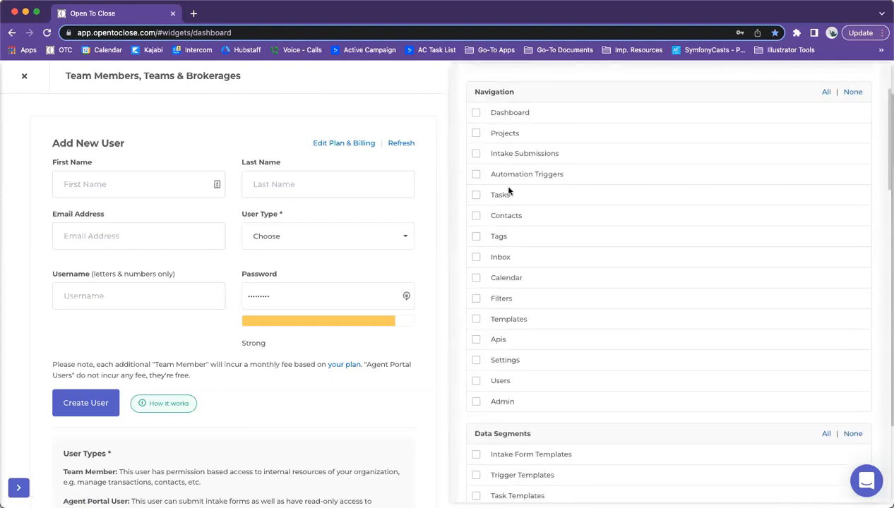
pyautogui.scroll(2, 503, 186)
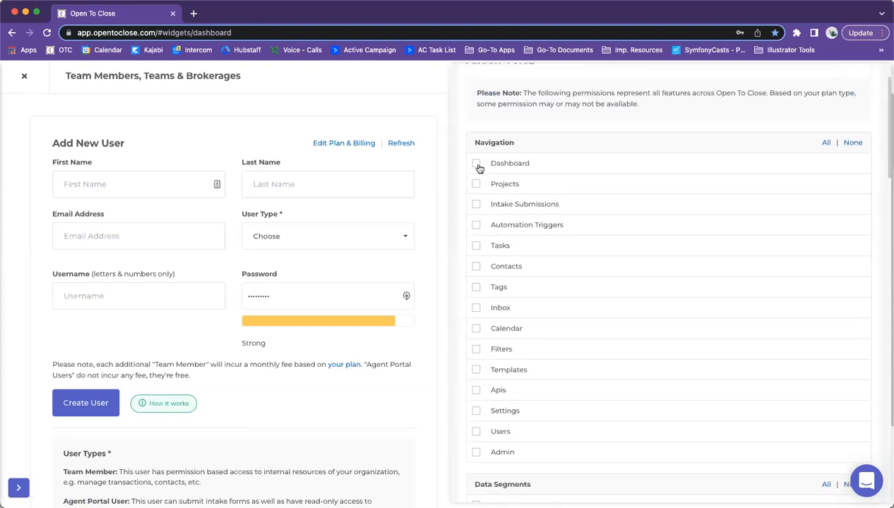
pyautogui.scroll(-1, 477, 169)
pyautogui.moveTo(561, 171); pyautogui.dragTo(477, 172)
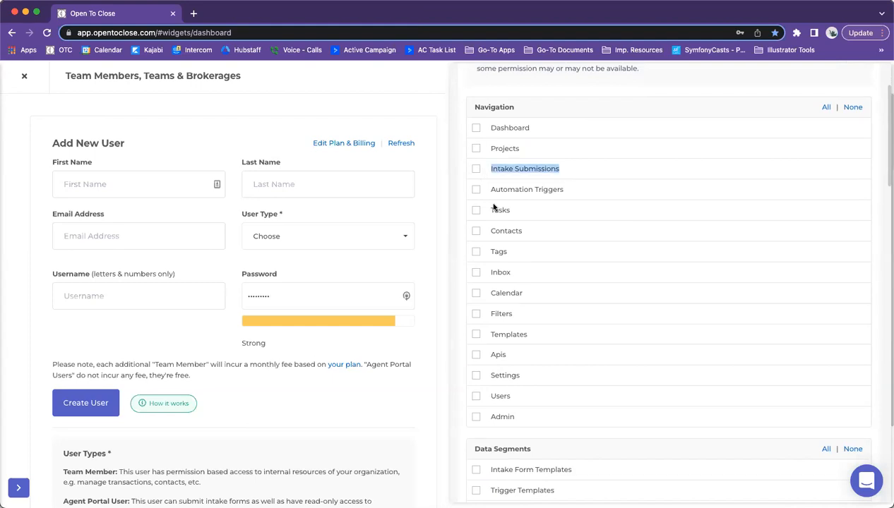
pyautogui.scroll(-1, 524, 239)
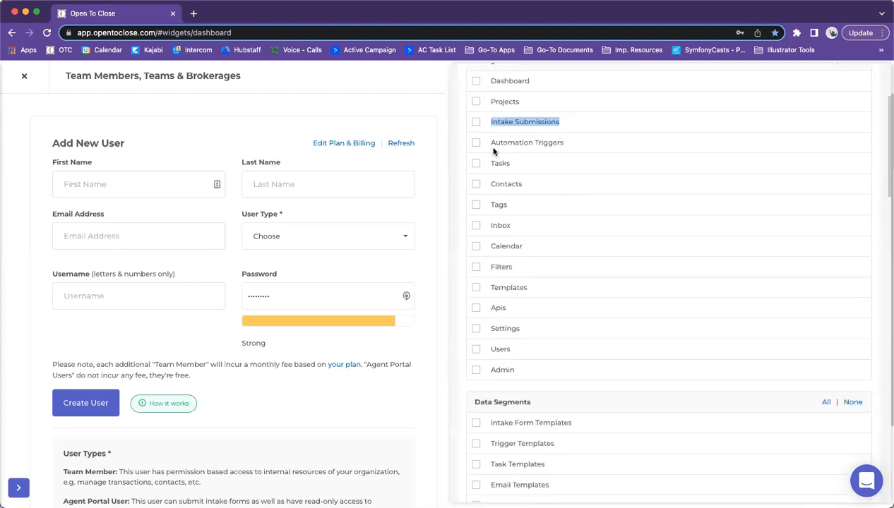
pyautogui.scroll(-3, 525, 148)
pyautogui.scroll(-10, 493, 152)
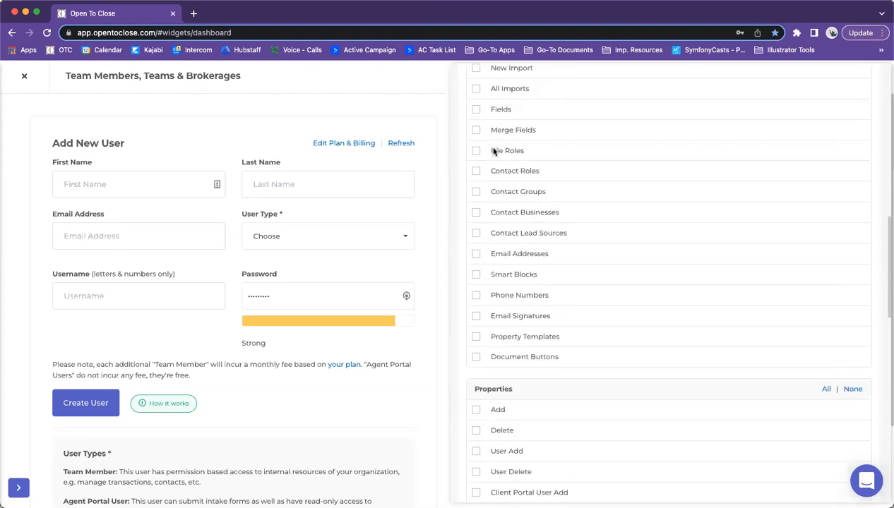
pyautogui.scroll(-8, 494, 152)
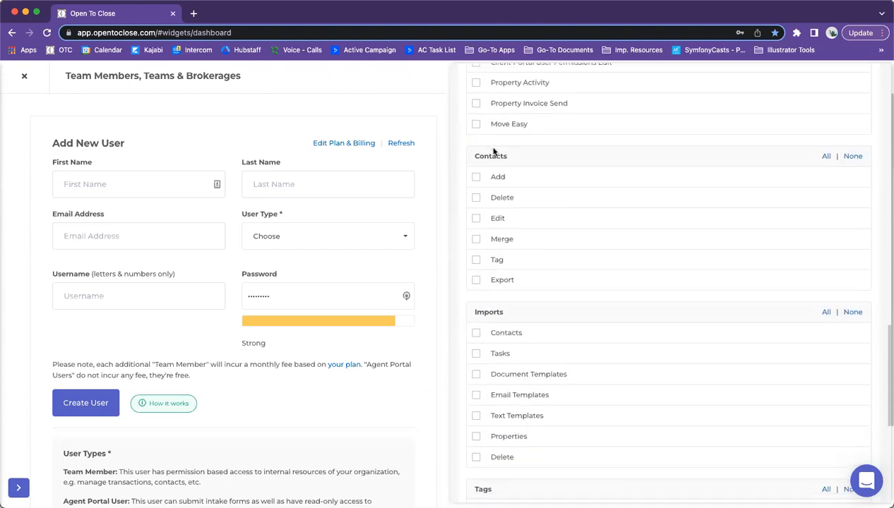
pyautogui.scroll(-3, 494, 152)
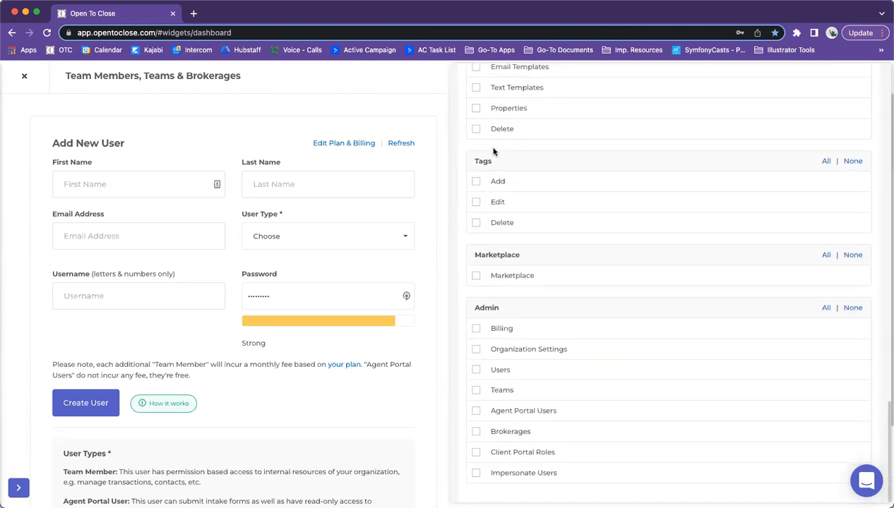
pyautogui.scroll(12, 524, 188)
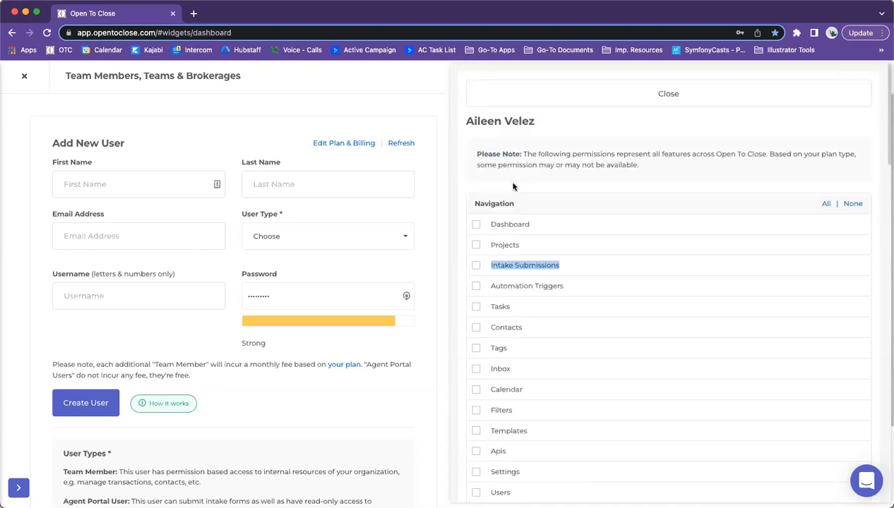
pyautogui.click(594, 94)
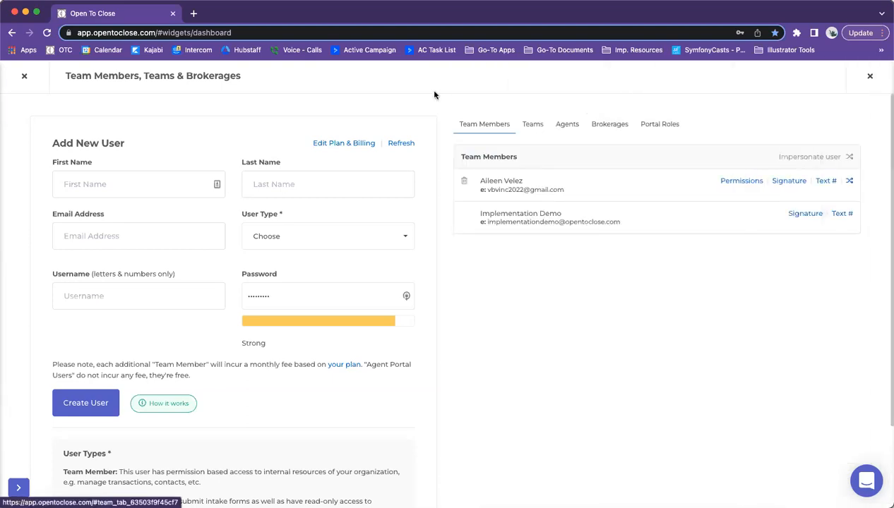
# Step: Close the Team Members, Teams & Brokerages page
pyautogui.click(25, 77)
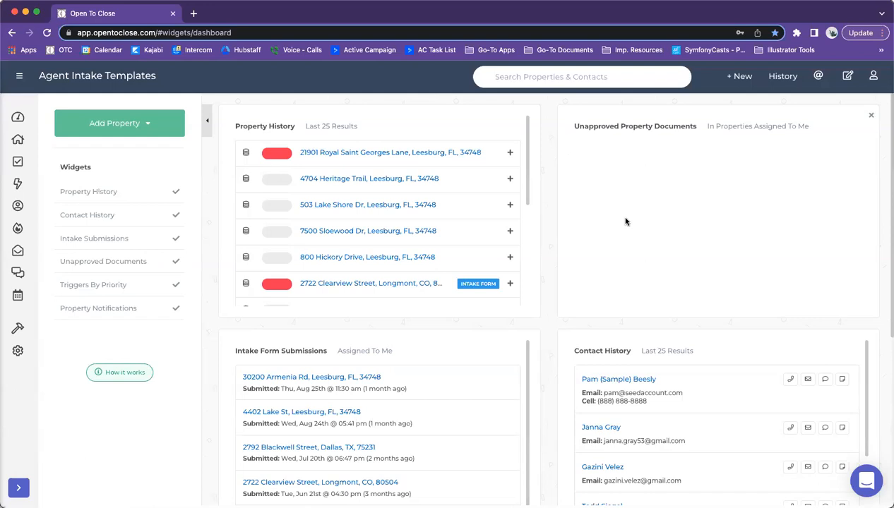
# Step: Edit the Buyers Residential Contract (OTC1) template and view its Settings' Assigned Agents list
pyautogui.moveTo(18, 328)
pyautogui.click(70, 332)
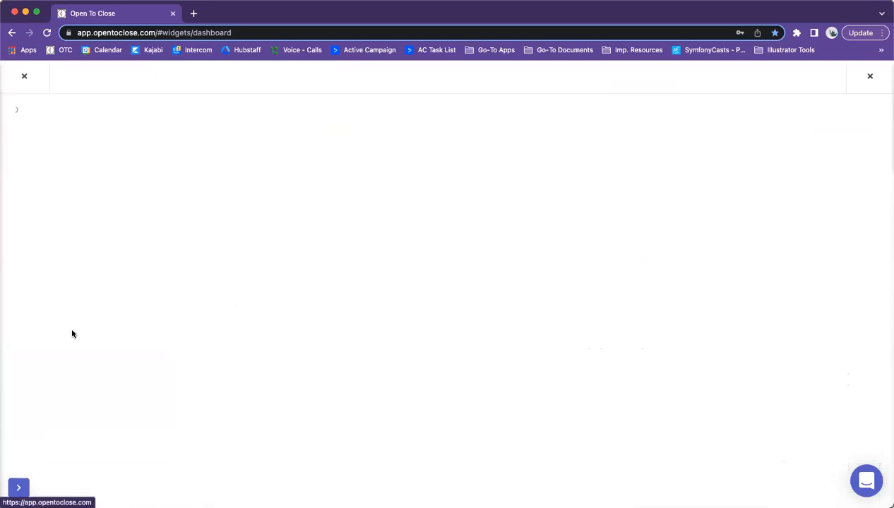
pyautogui.click(42, 263)
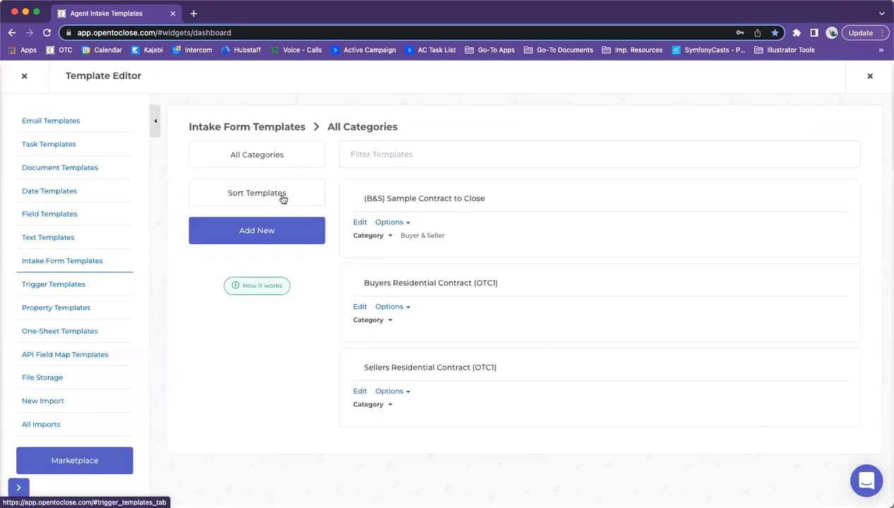
pyautogui.click(358, 308)
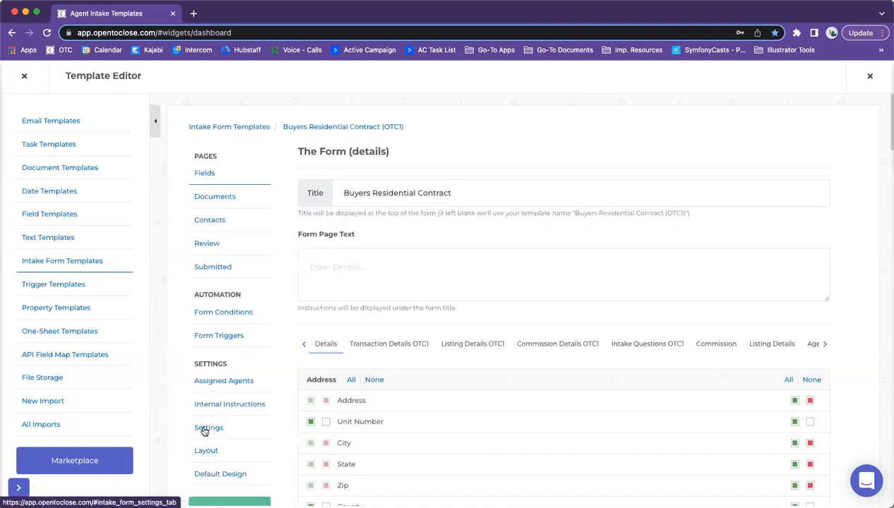
pyautogui.click(206, 427)
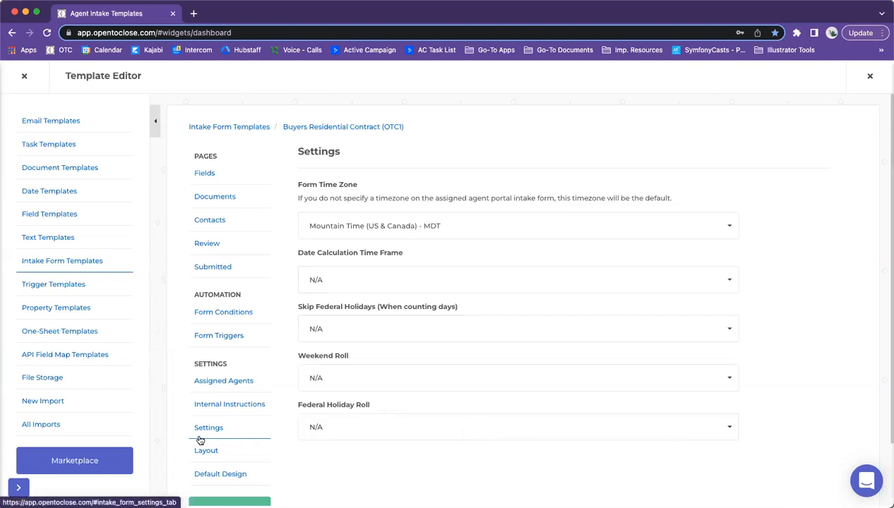
pyautogui.click(212, 382)
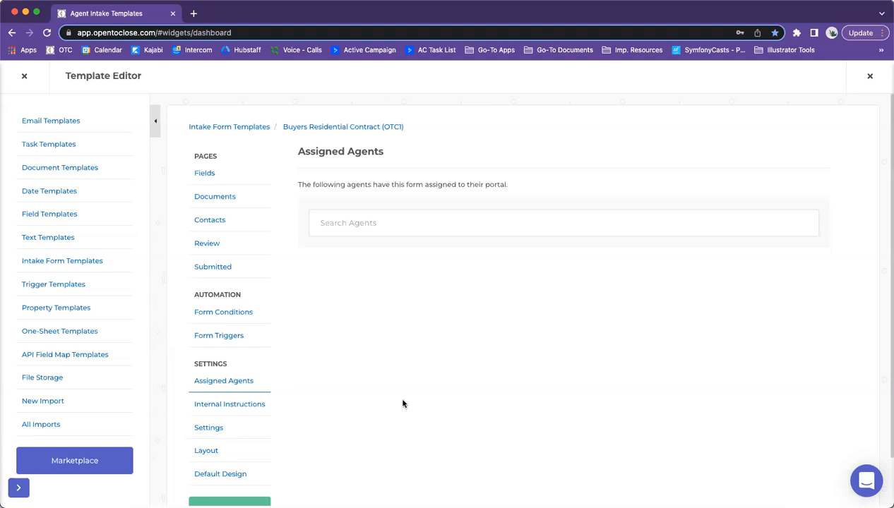
# Step: Search the agents list, trying 'test' and other terms before entering the agent's name
pyautogui.click(370, 224)
pyautogui.write('Ra')
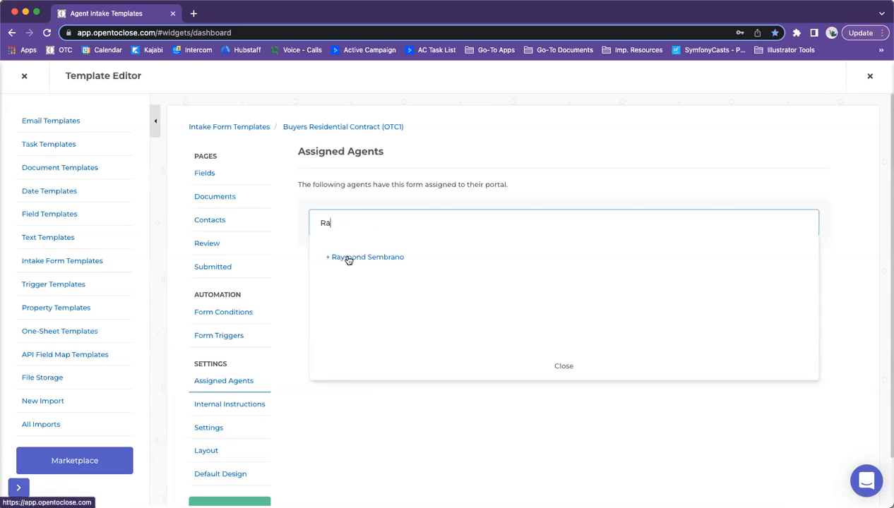
pyautogui.press('BackSpace')
pyautogui.press('BackSpace')
pyautogui.write('te')
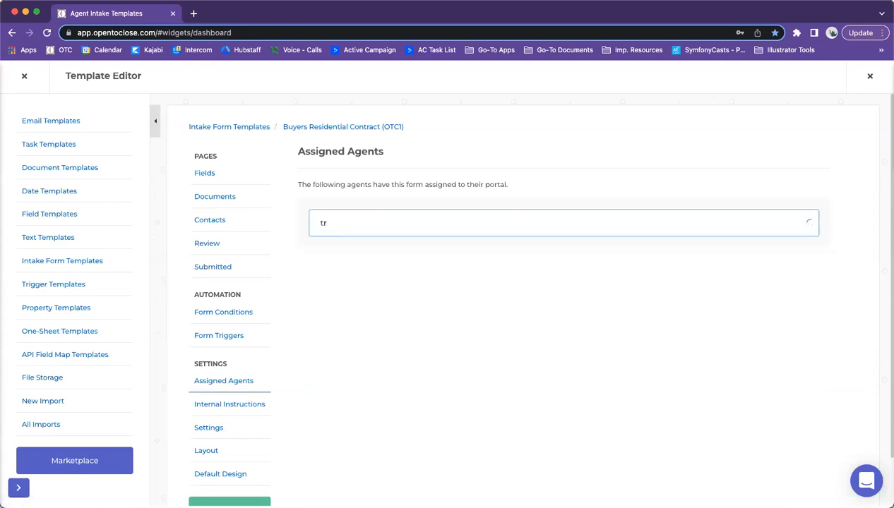
pyautogui.write('st')
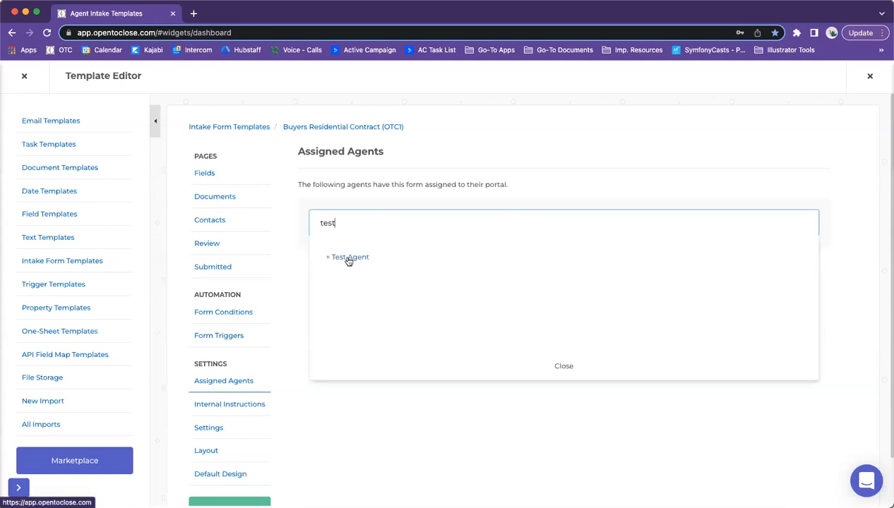
pyautogui.press('BackSpace')
pyautogui.press('BackSpace')
pyautogui.press('BackSpace')
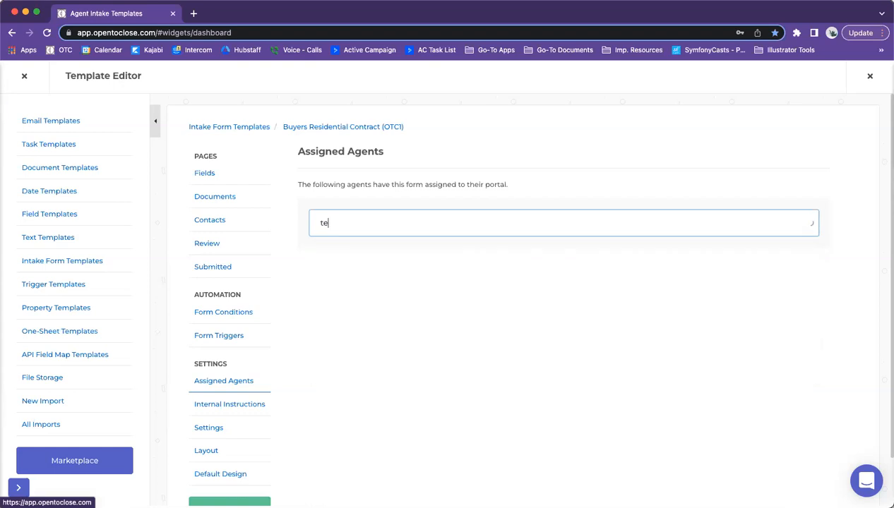
pyautogui.press('BackSpace')
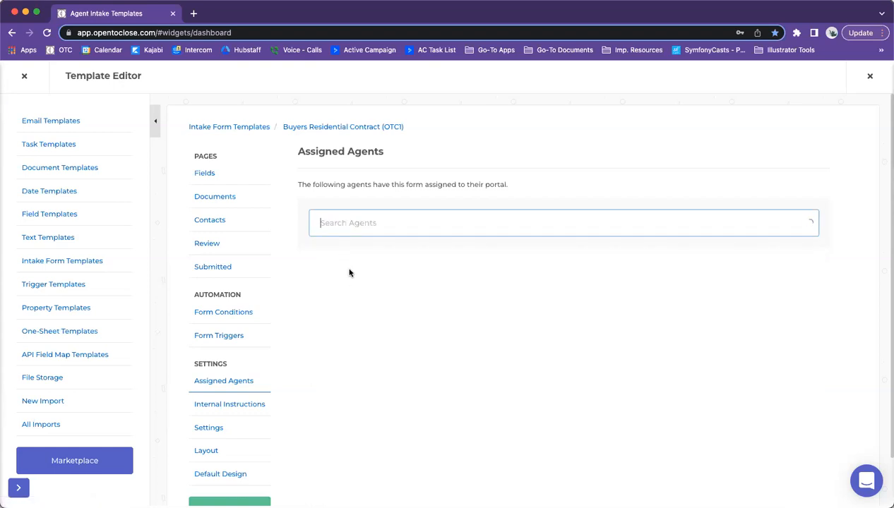
pyautogui.write('ray')
# Step: Add the found agent to the form with team My Team and team user Implementation Demo
pyautogui.click(338, 259)
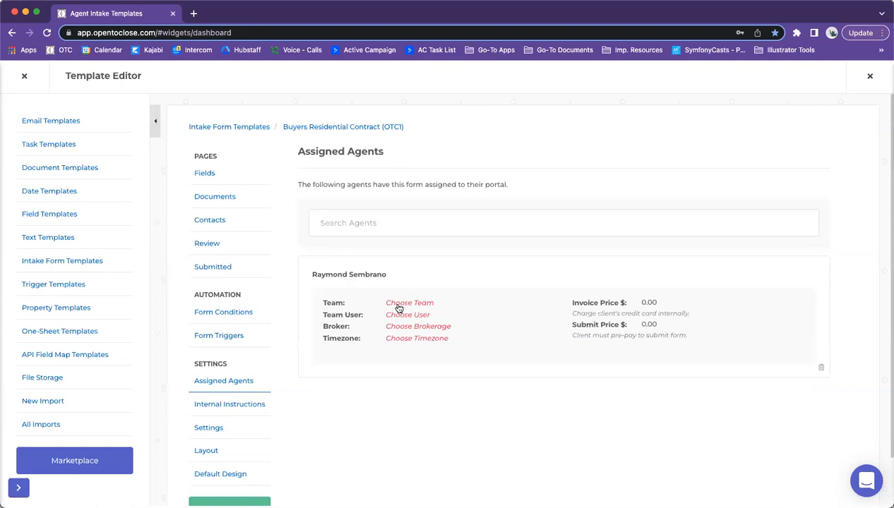
pyautogui.click(399, 307)
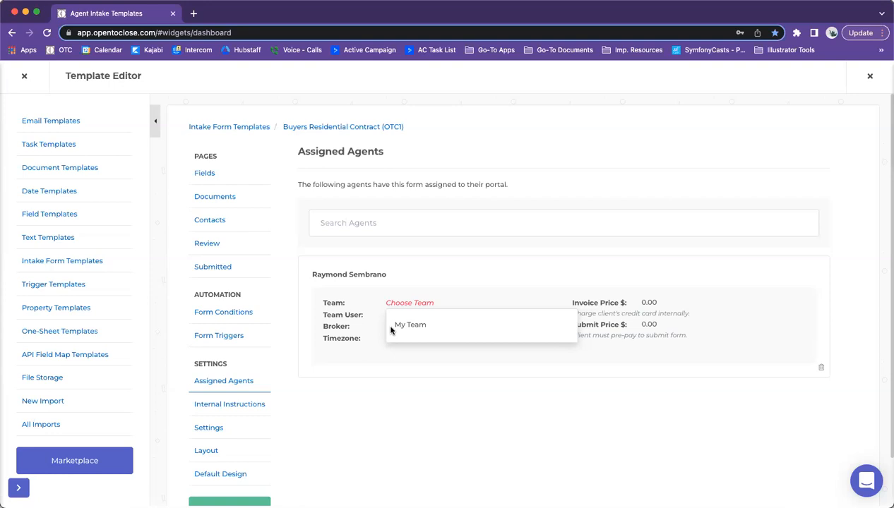
pyautogui.click(396, 327)
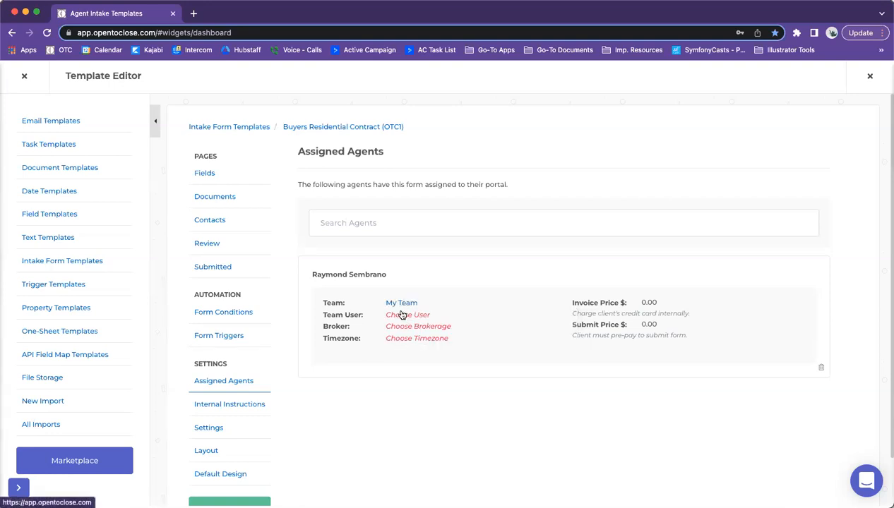
pyautogui.click(402, 315)
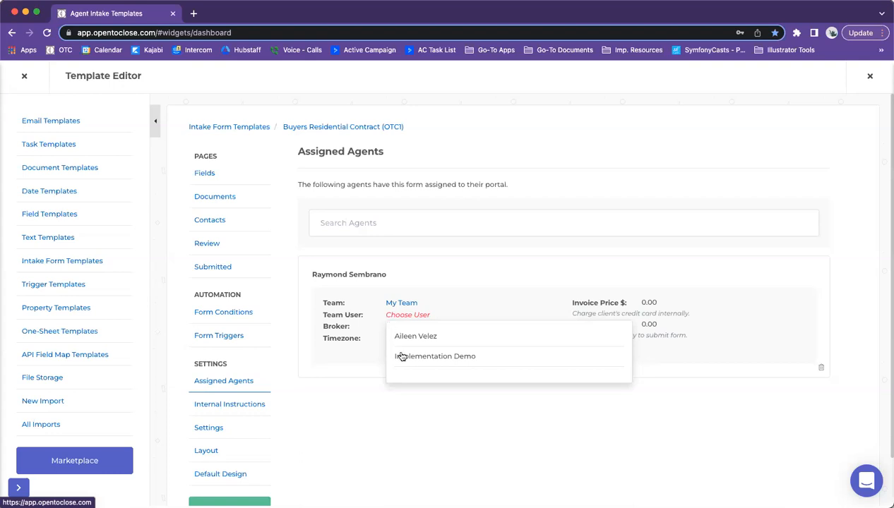
pyautogui.scroll(-1, 415, 365)
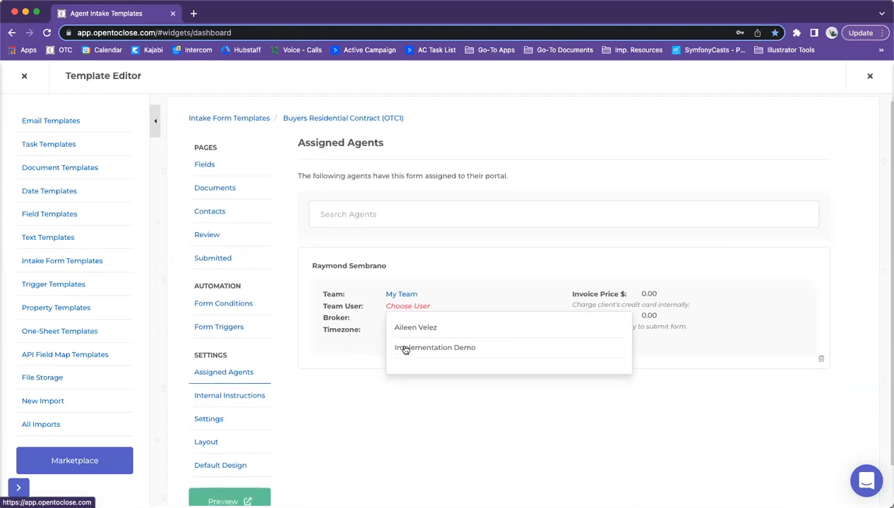
pyautogui.click(412, 349)
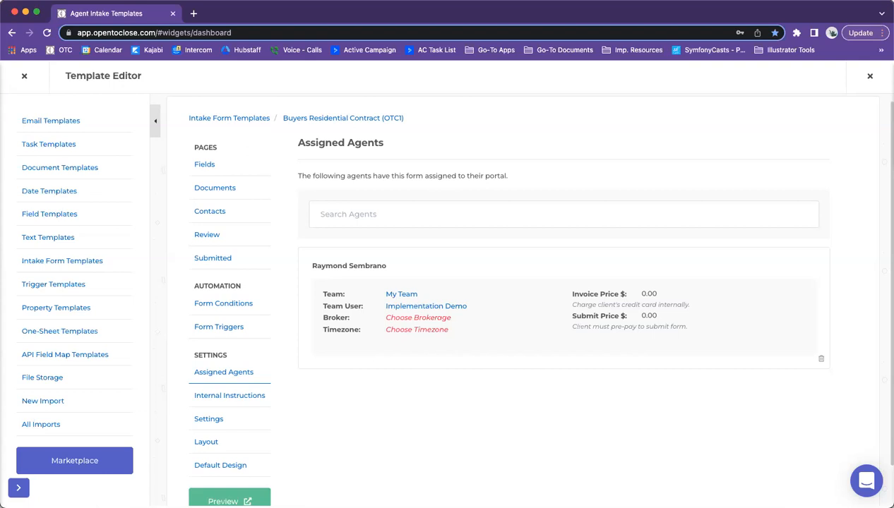
# Step: Check the brokerage list for the assigned agent and dismiss it, since no brokerages are available
pyautogui.click(410, 320)
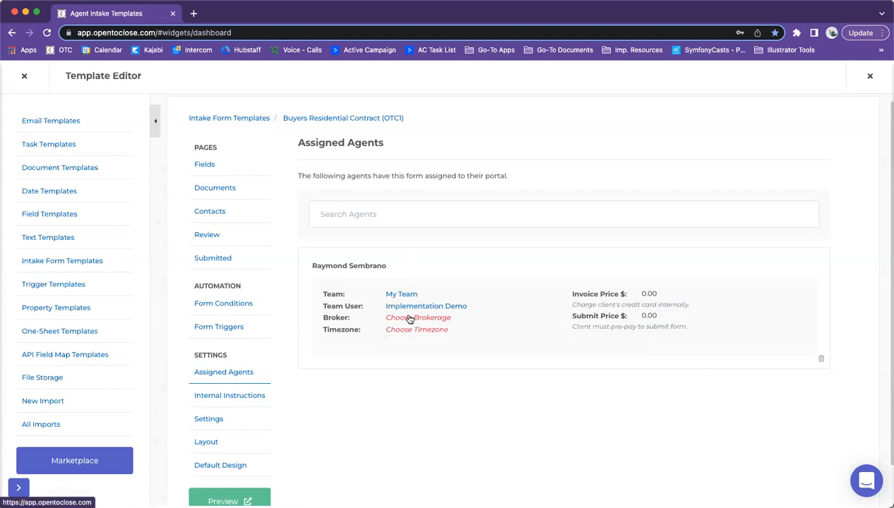
pyautogui.click(409, 319)
pyautogui.scroll(-1, 416, 336)
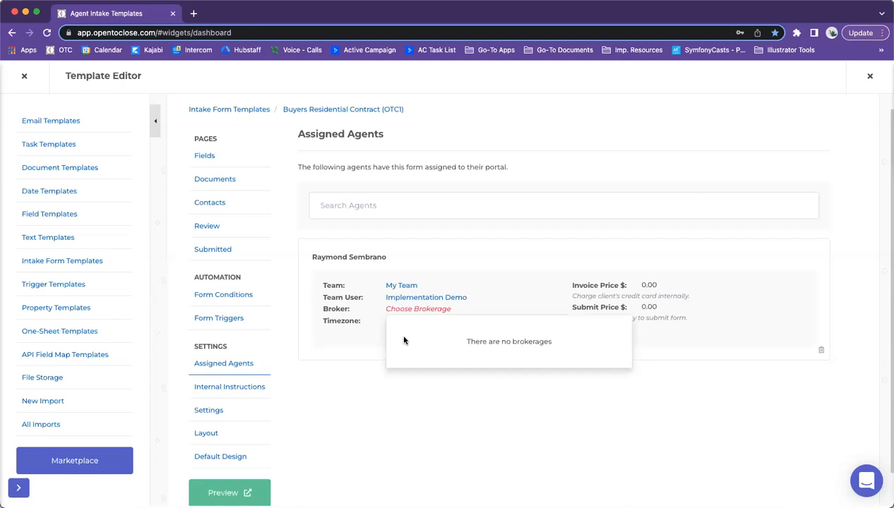
pyautogui.click(361, 366)
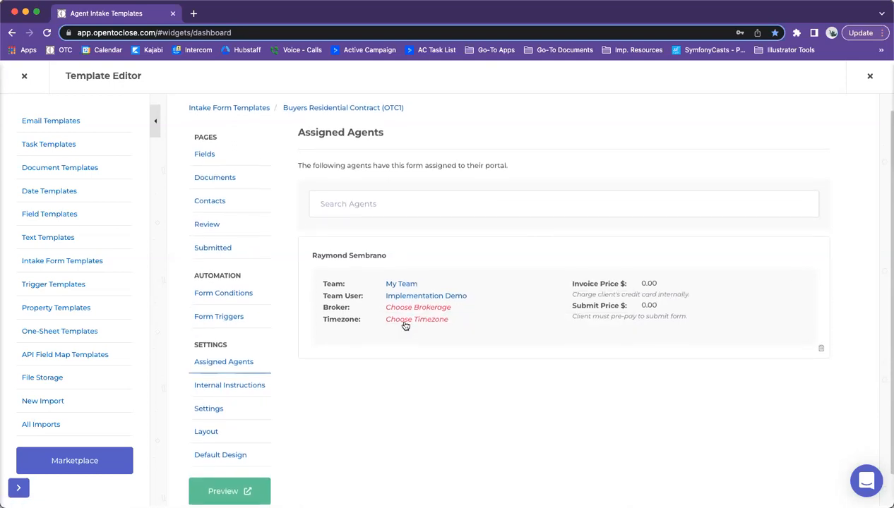
# Step: Set the agent's timezone to Mountain Time (US & Canada) - MDT, then view the form's Internal Instructions
pyautogui.click(405, 325)
pyautogui.scroll(-1, 427, 351)
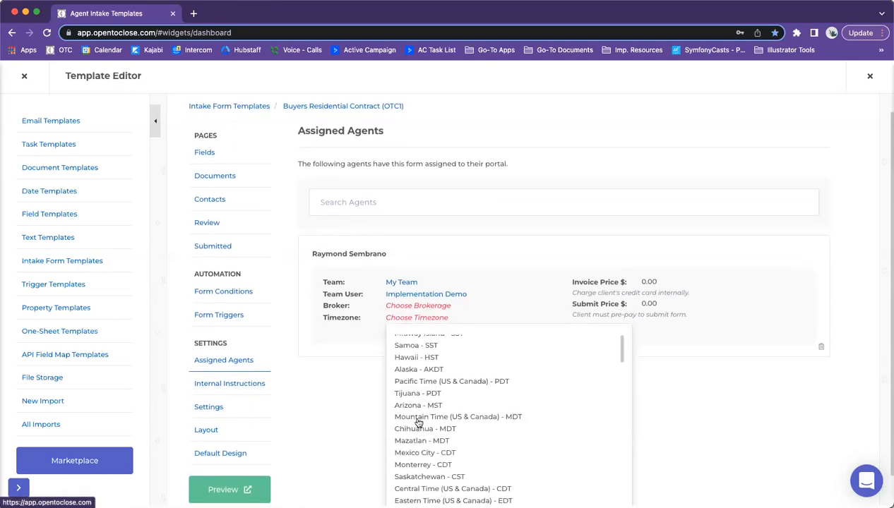
pyautogui.click(418, 418)
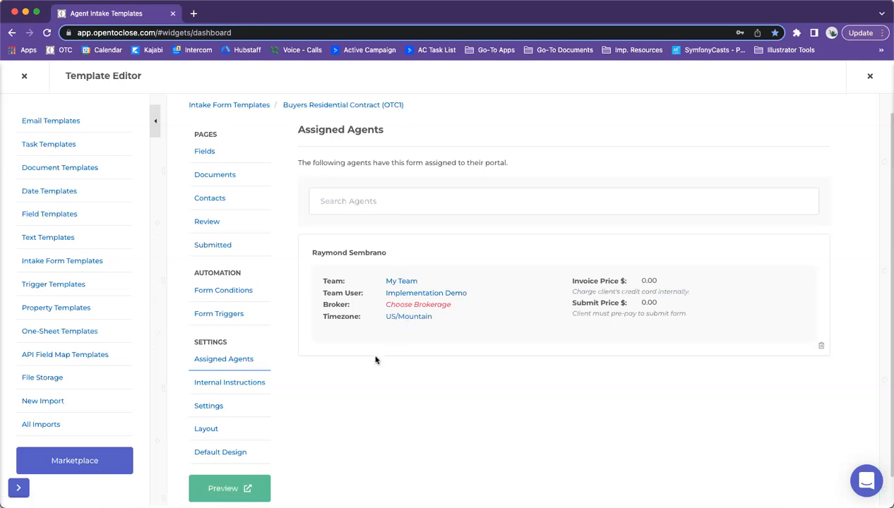
pyautogui.click(248, 387)
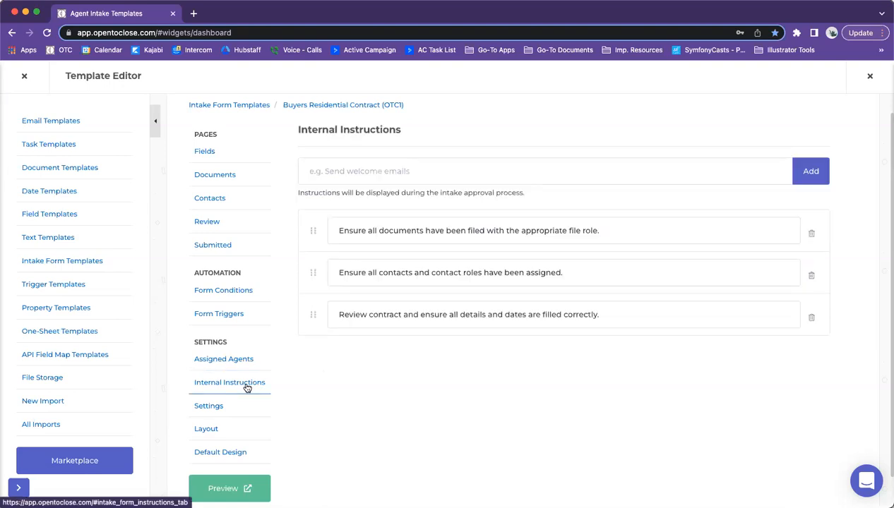
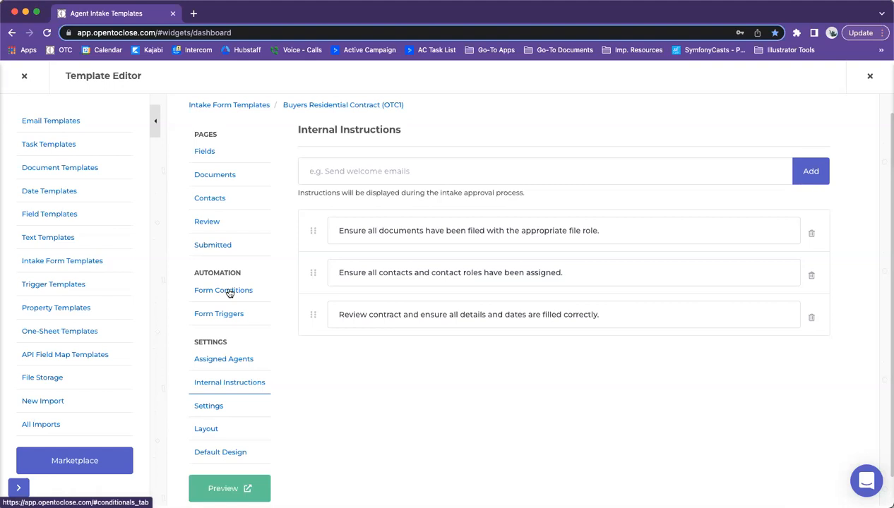
# Step: Leave the first Internal Instructions field and go to the template's Settings, showing Mountain Time (US & Canada) - MDT
pyautogui.click(639, 231)
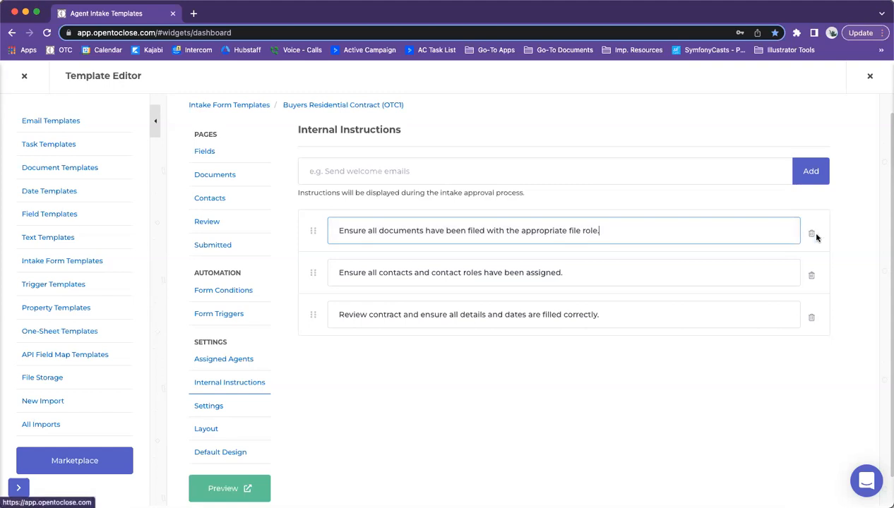
pyautogui.moveTo(313, 237)
pyautogui.mouseDown()
pyautogui.moveTo(308, 281)
pyautogui.moveTo(310, 231)
pyautogui.mouseUp()
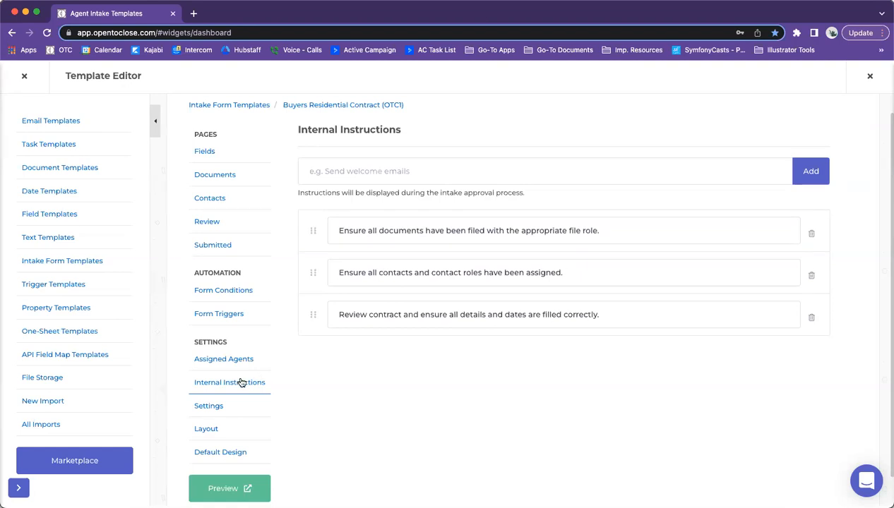
pyautogui.click(198, 407)
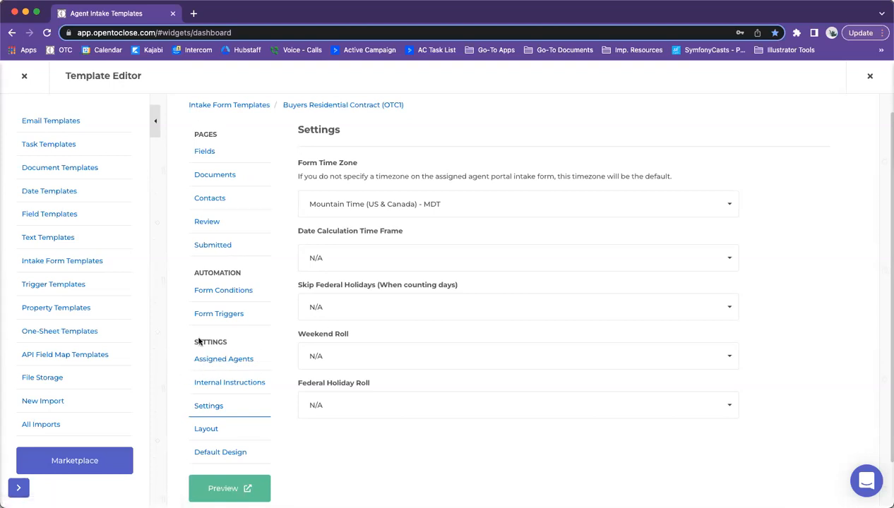
pyautogui.click(413, 253)
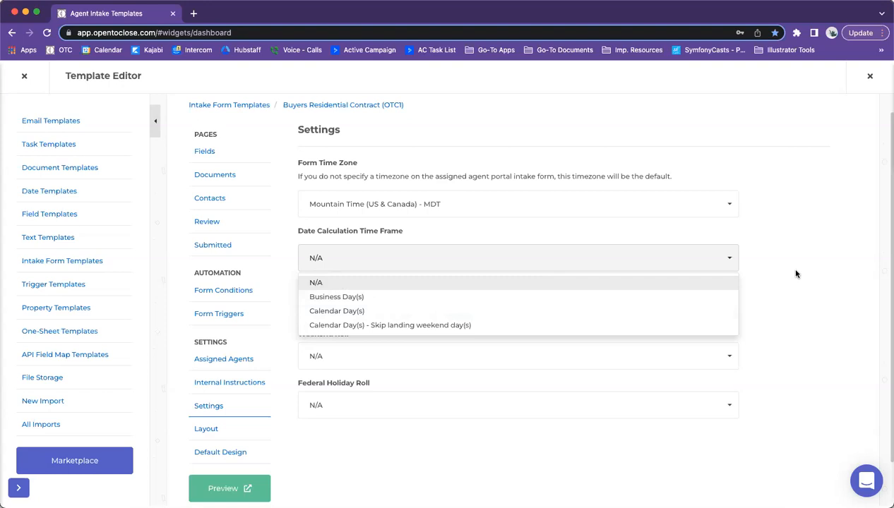
pyautogui.click(586, 280)
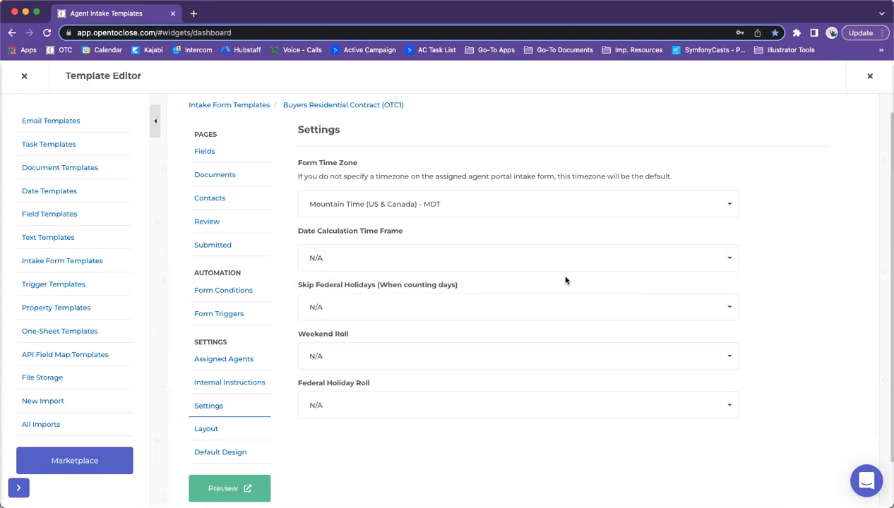
pyautogui.click(473, 267)
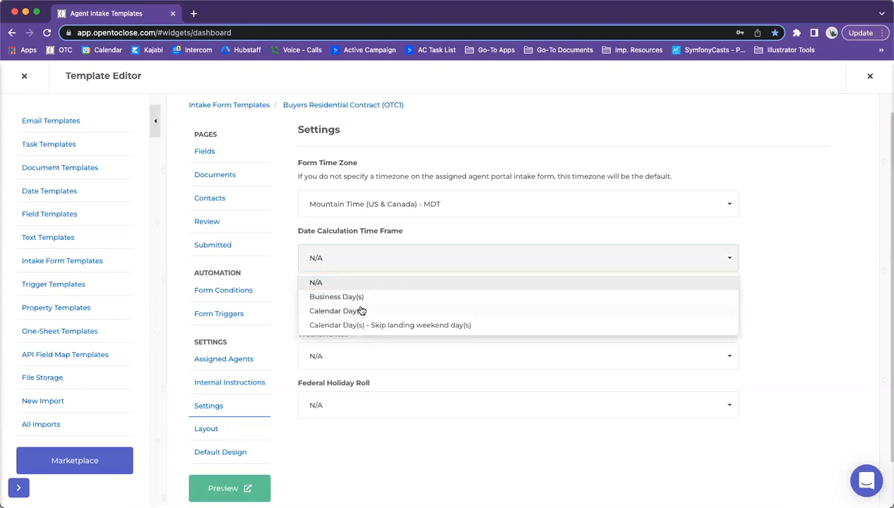
pyautogui.click(826, 273)
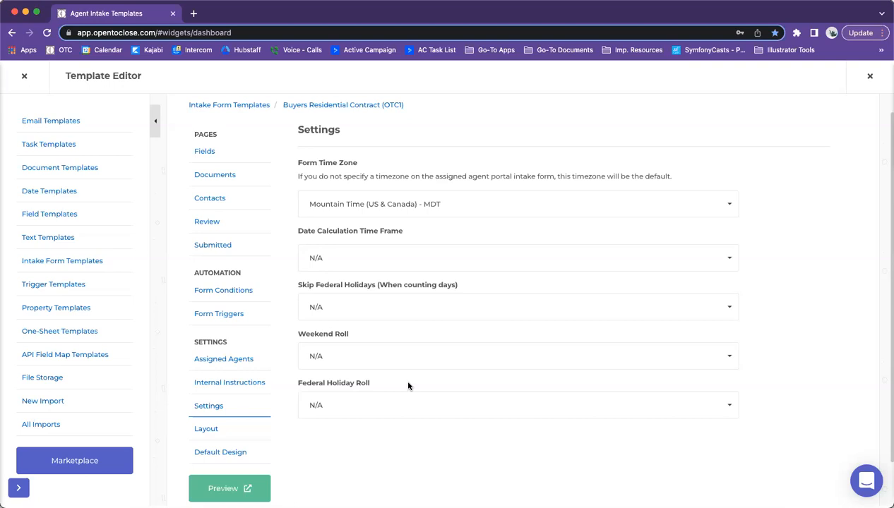
pyautogui.scroll(-3, 372, 371)
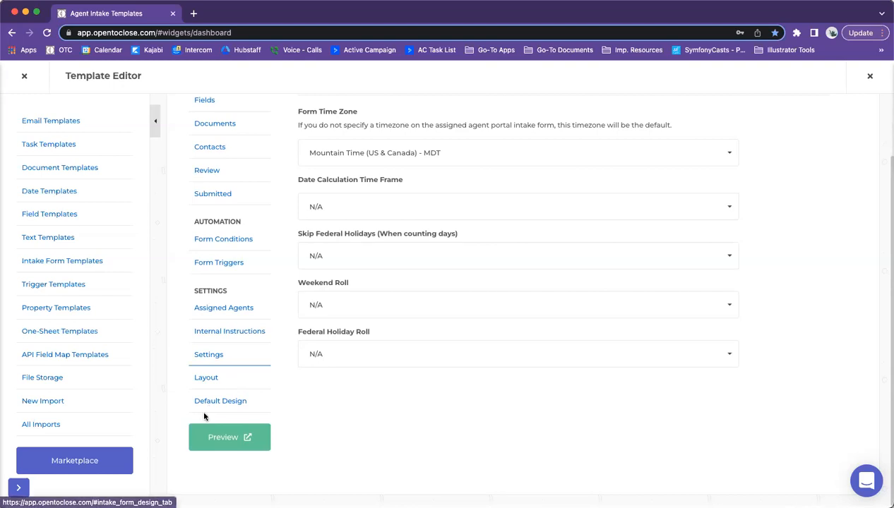
# Step: Show the template's Layout section order and highlight the Critical Deadlines OTC1 row
pyautogui.click(205, 387)
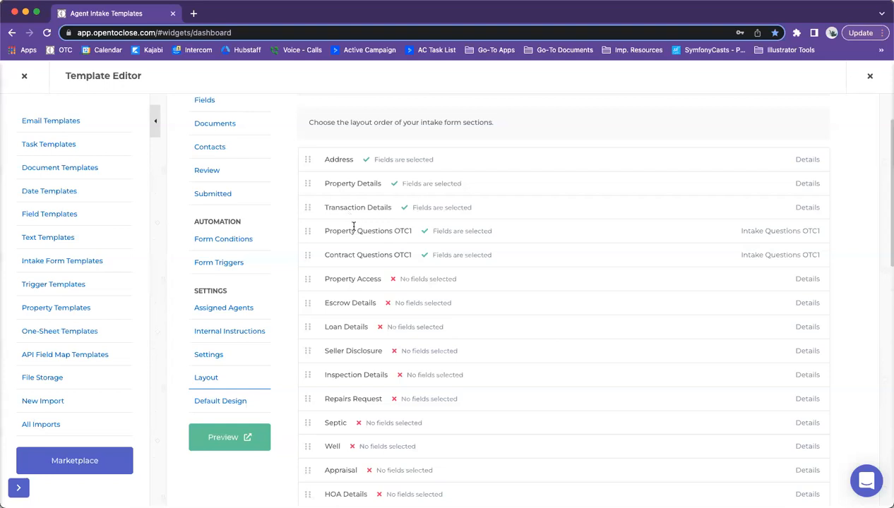
pyautogui.scroll(-5, 358, 251)
pyautogui.scroll(-5, 357, 251)
pyautogui.scroll(1, 325, 158)
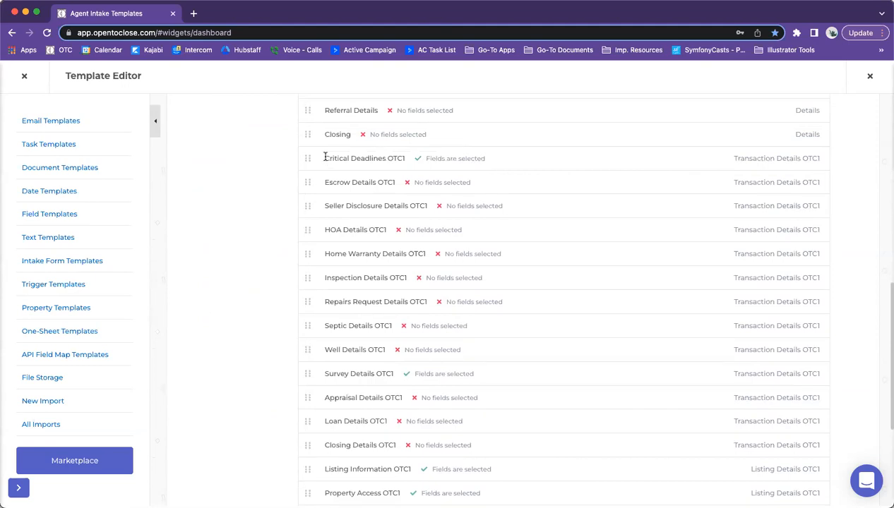
pyautogui.tripleClick(366, 159)
pyautogui.scroll(1, 340, 220)
pyautogui.scroll(3, 344, 220)
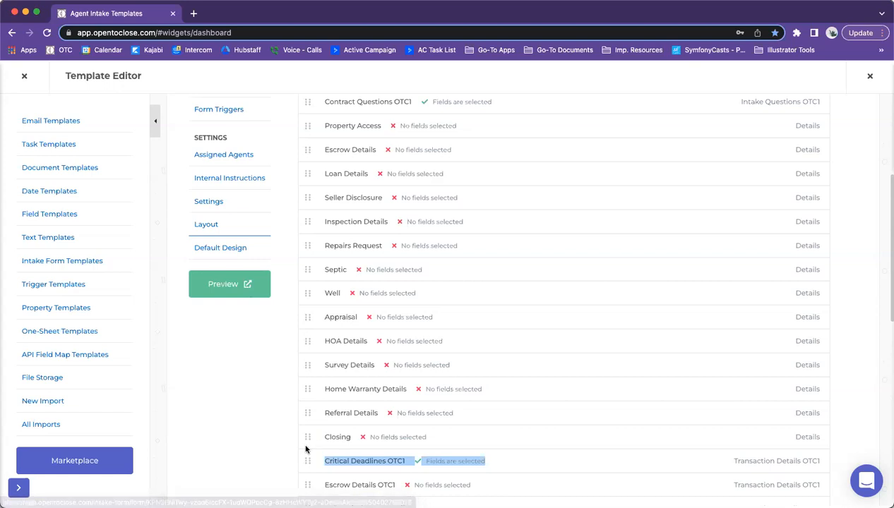
# Step: Open a live preview of the Buyers Residential Contract intake form and scroll through its sections
pyautogui.click(216, 289)
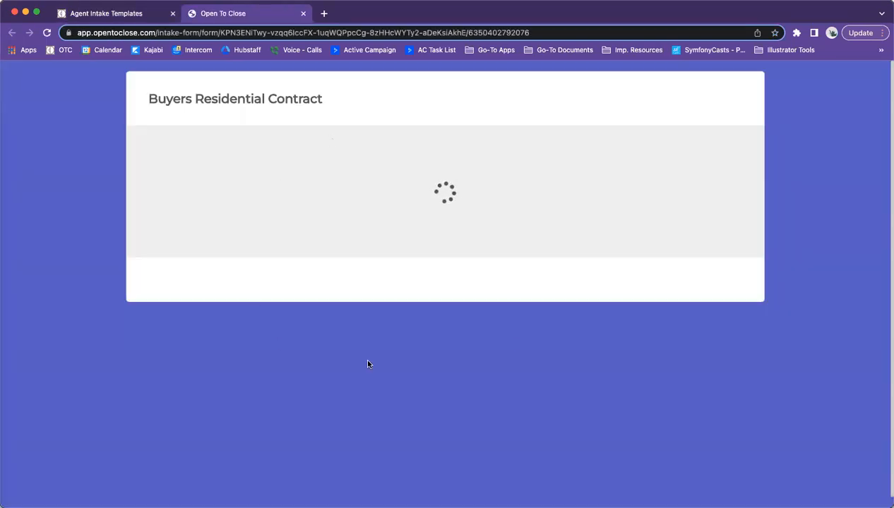
pyautogui.scroll(-5, 456, 245)
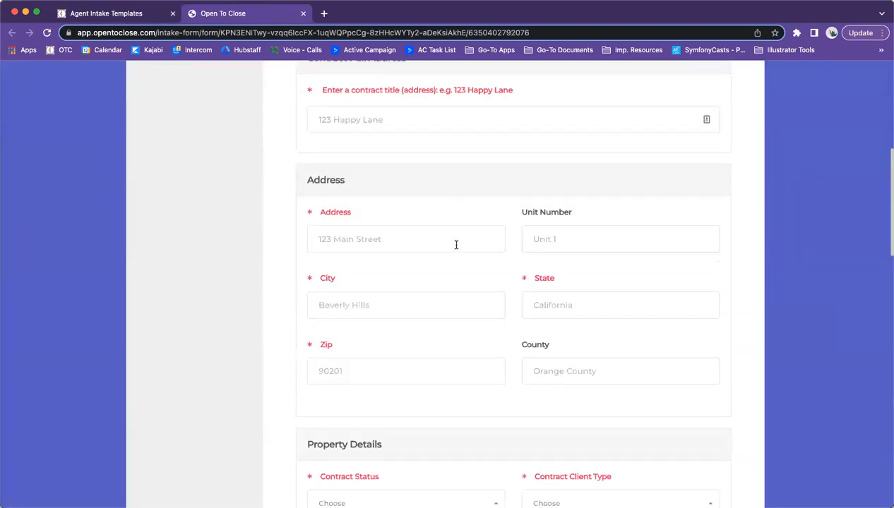
pyautogui.scroll(-6, 356, 201)
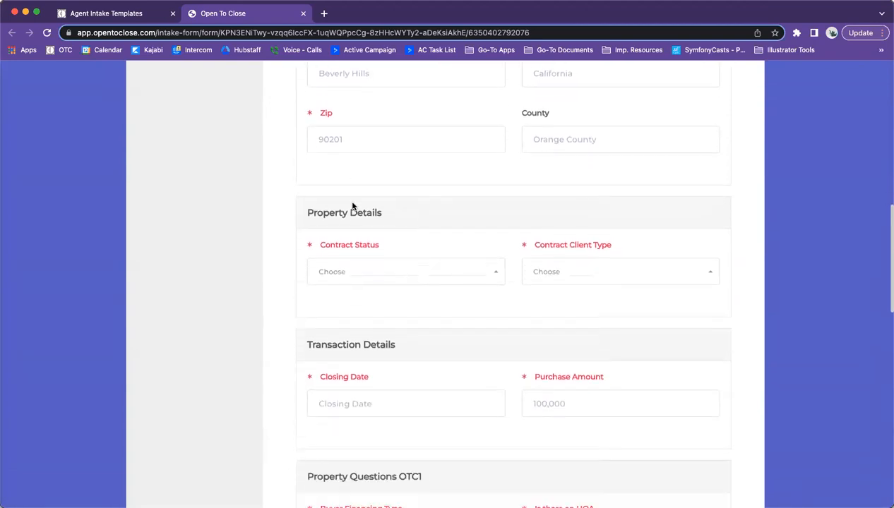
pyautogui.scroll(8, 348, 200)
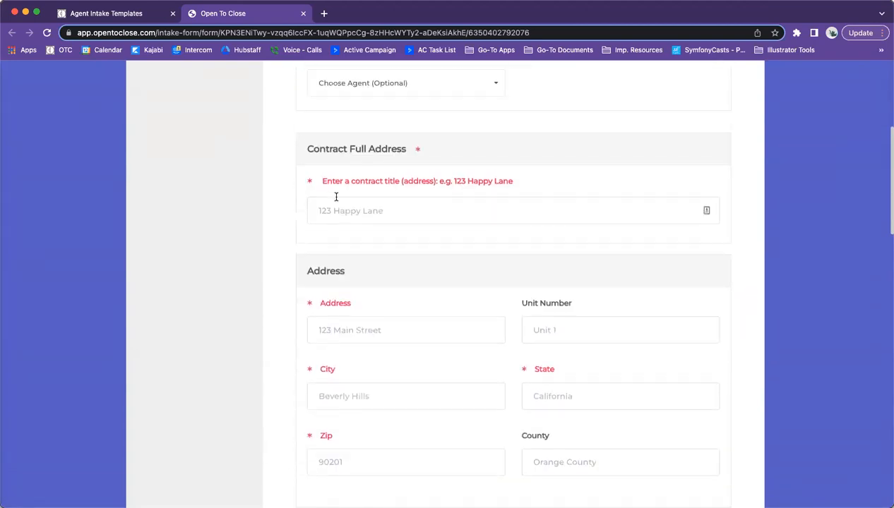
pyautogui.scroll(1, 336, 197)
pyautogui.moveTo(303, 189); pyautogui.dragTo(439, 192)
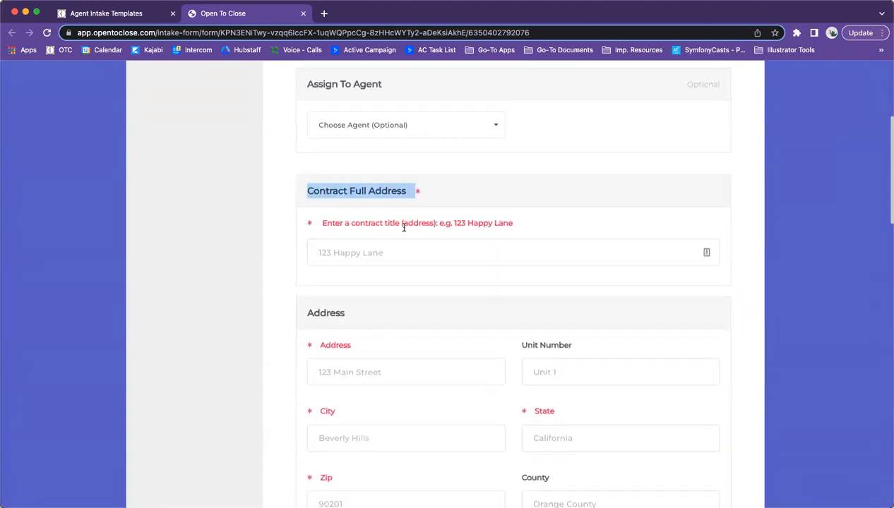
pyautogui.scroll(-1, 373, 257)
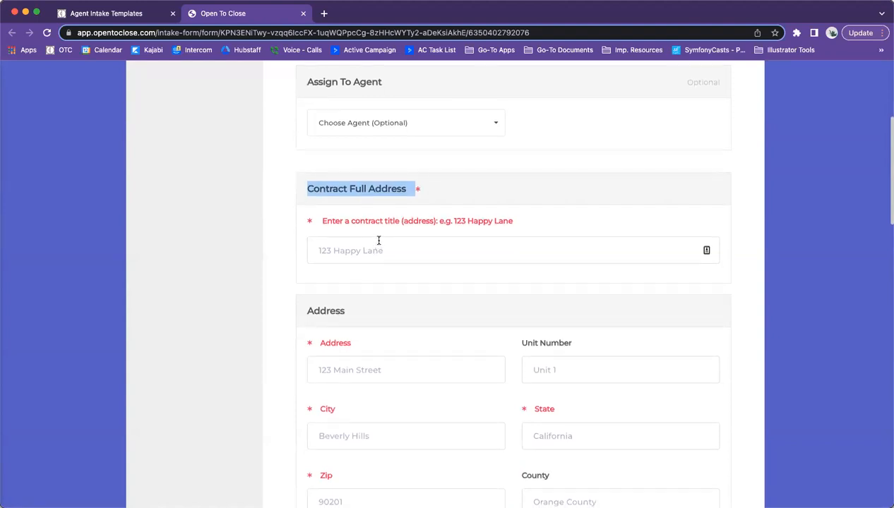
pyautogui.scroll(-2, 367, 211)
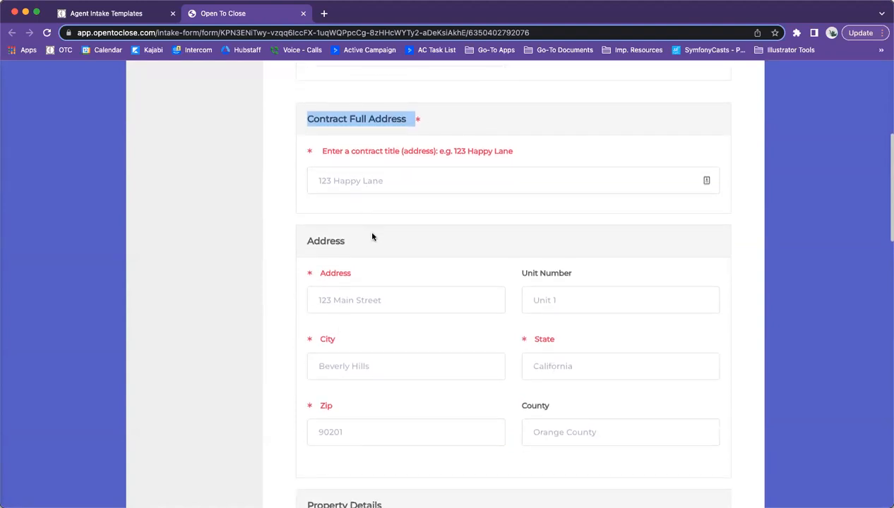
pyautogui.scroll(-5, 492, 277)
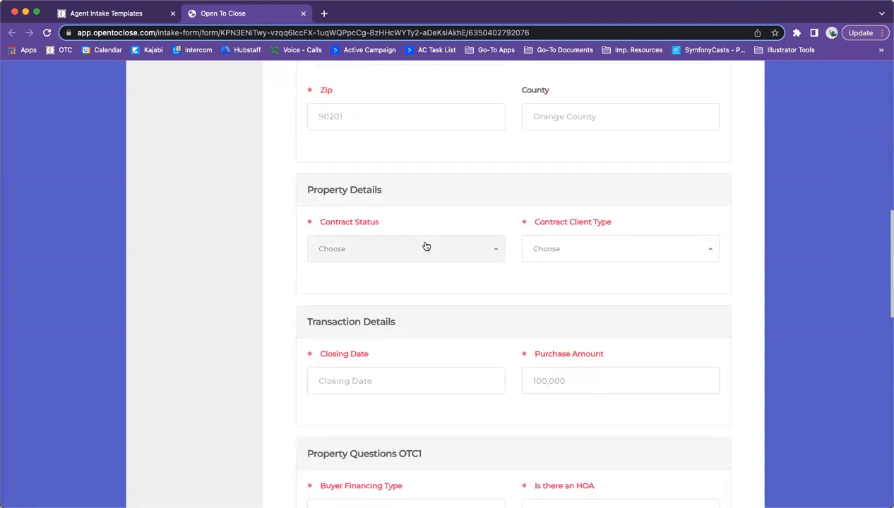
pyautogui.scroll(-1, 423, 245)
pyautogui.scroll(-3, 288, 147)
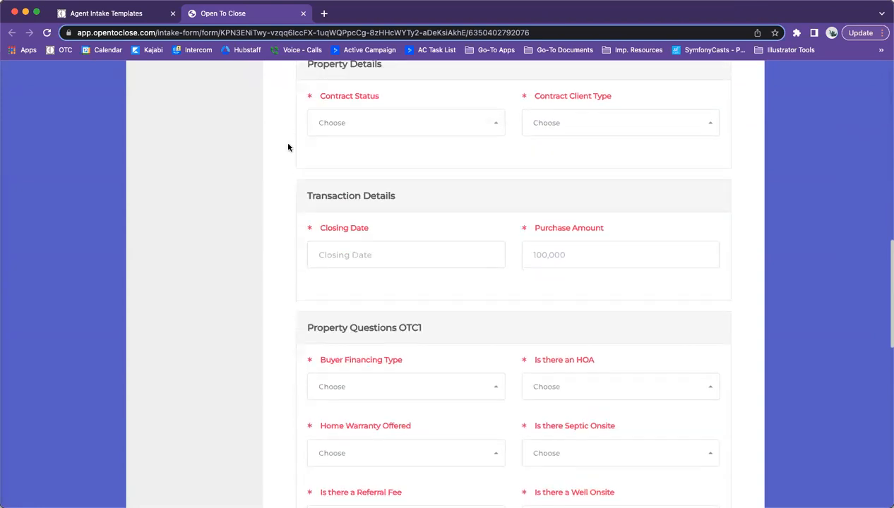
pyautogui.scroll(-3, 288, 147)
pyautogui.scroll(-2, 333, 241)
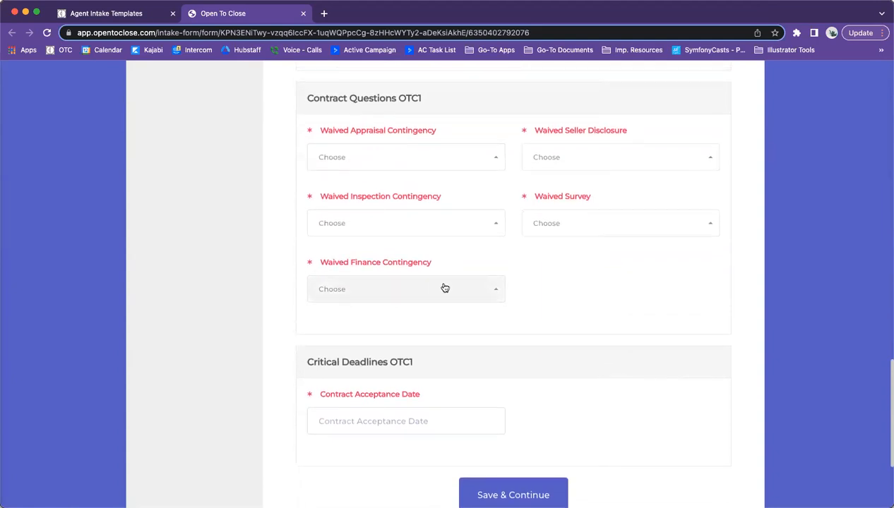
# Step: Answer No to Waived Finance Contingency so the Finance Due - Days field appears
pyautogui.click(488, 290)
pyautogui.click(329, 374)
pyautogui.scroll(-1, 414, 281)
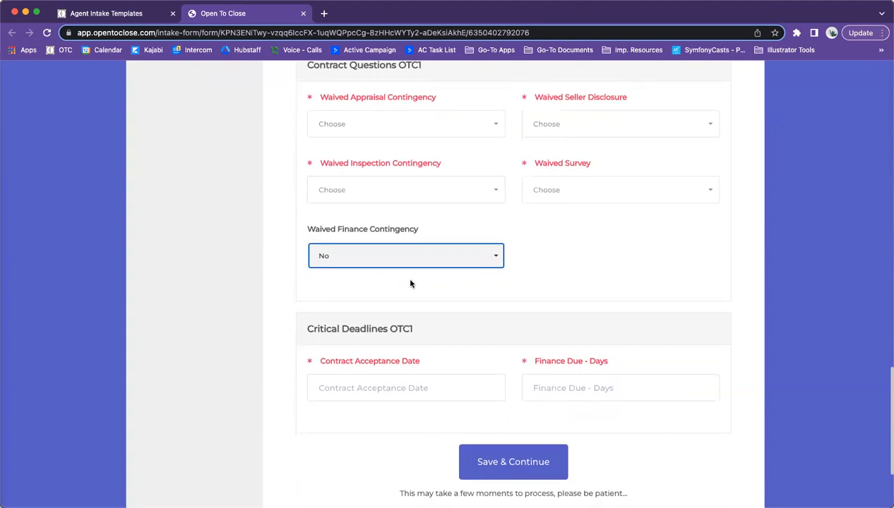
pyautogui.moveTo(609, 361); pyautogui.dragTo(519, 361)
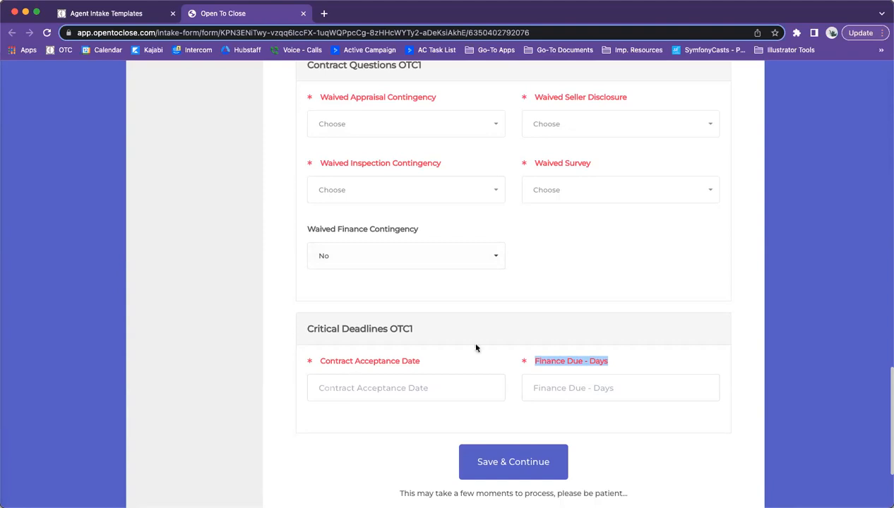
pyautogui.scroll(1, 334, 343)
pyautogui.scroll(1, 334, 343)
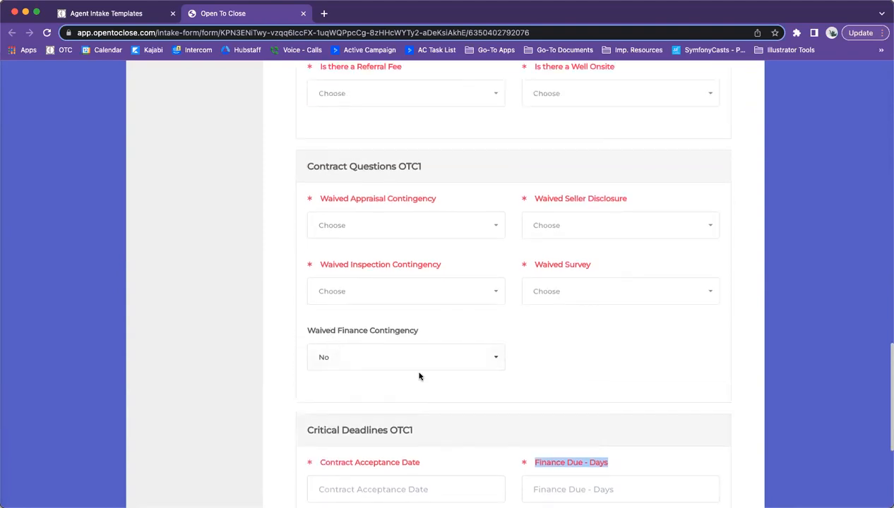
pyautogui.scroll(15, 344, 360)
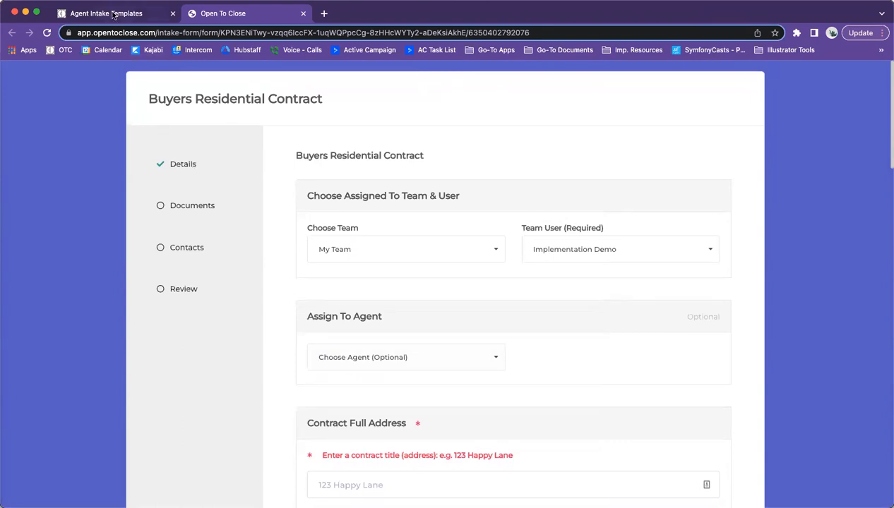
# Step: Return from the preview to the template editor's Layout list and clear the highlighted selection
pyautogui.click(109, 16)
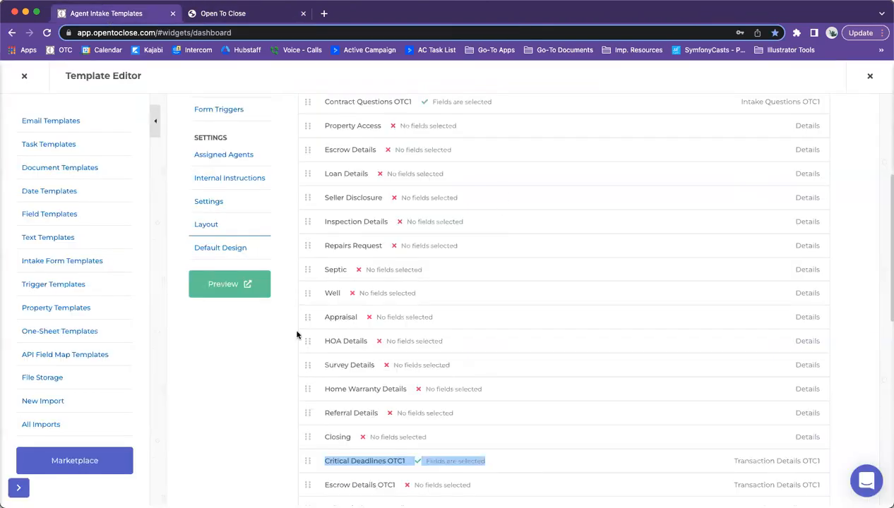
pyautogui.click(228, 392)
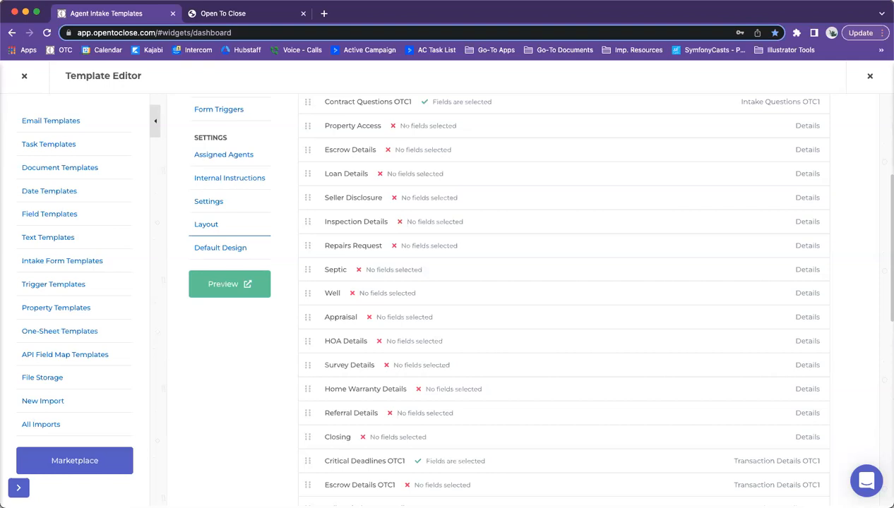
pyautogui.click(236, 248)
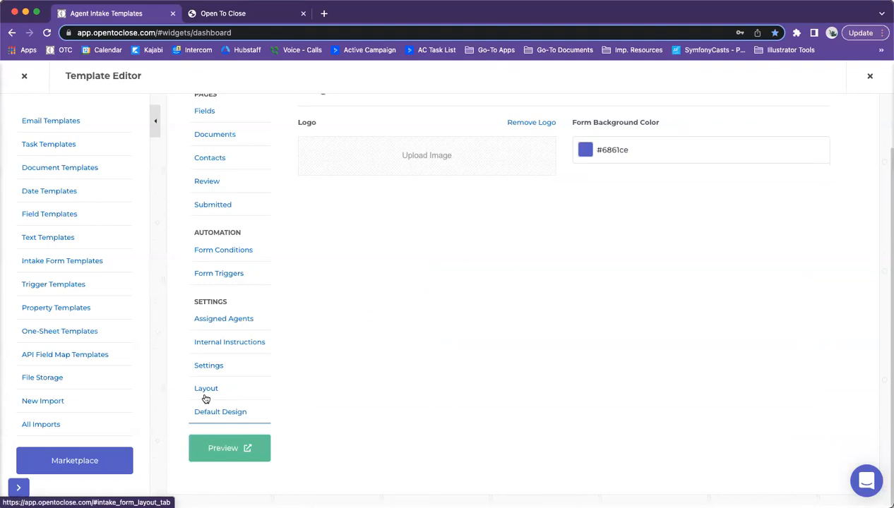
# Step: Review the Default Design page: no logo uploaded and background colour #6861ce
pyautogui.scroll(1, 206, 399)
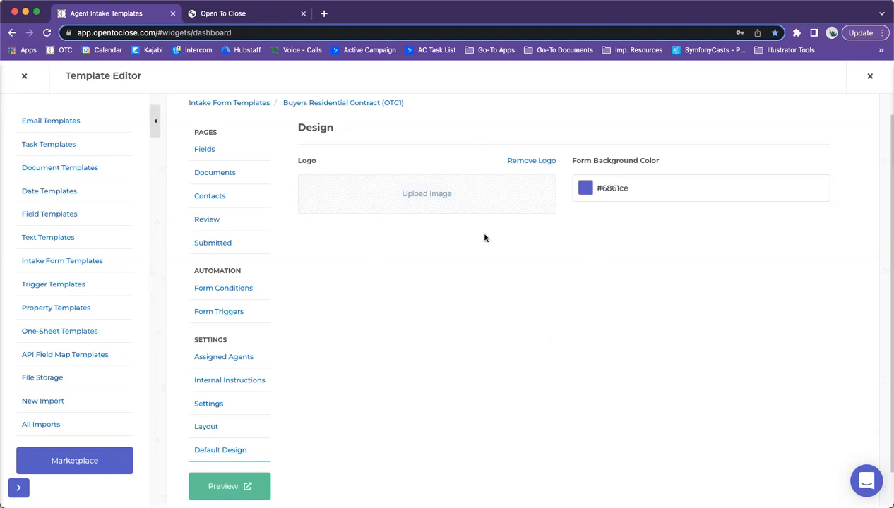
pyautogui.scroll(-1, 423, 316)
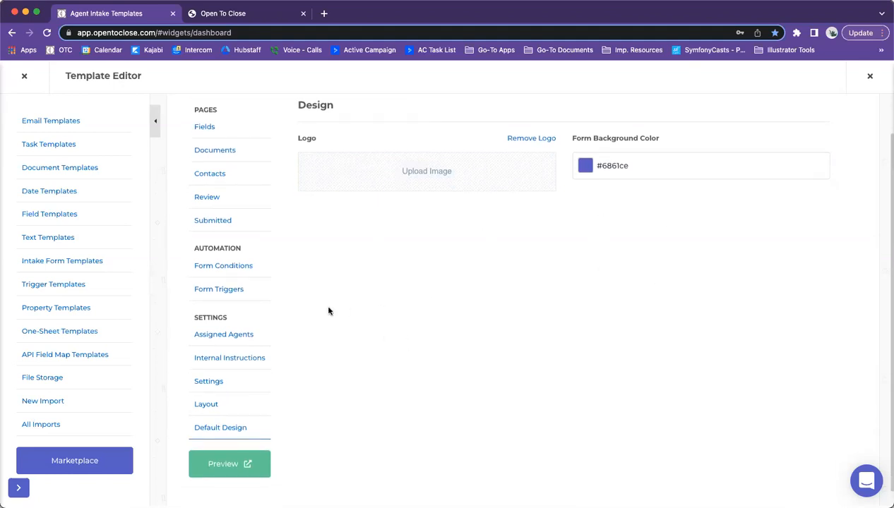
pyautogui.click(219, 336)
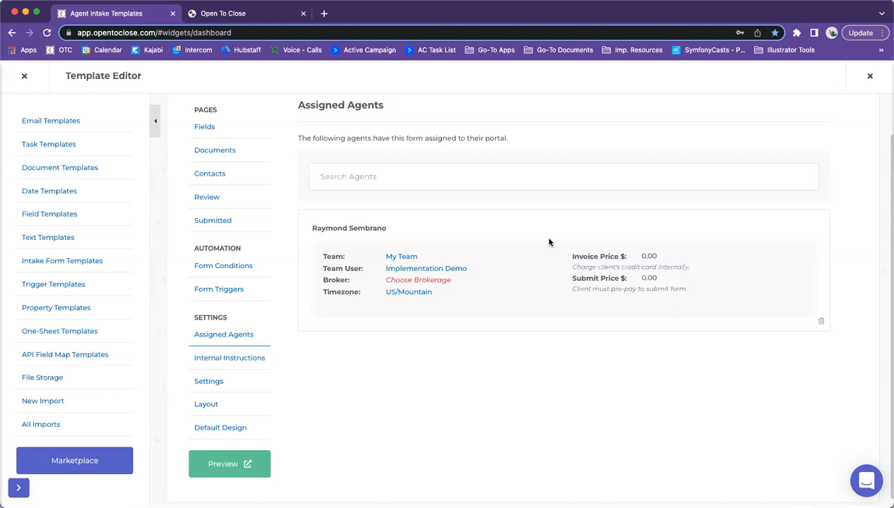
pyautogui.click(222, 425)
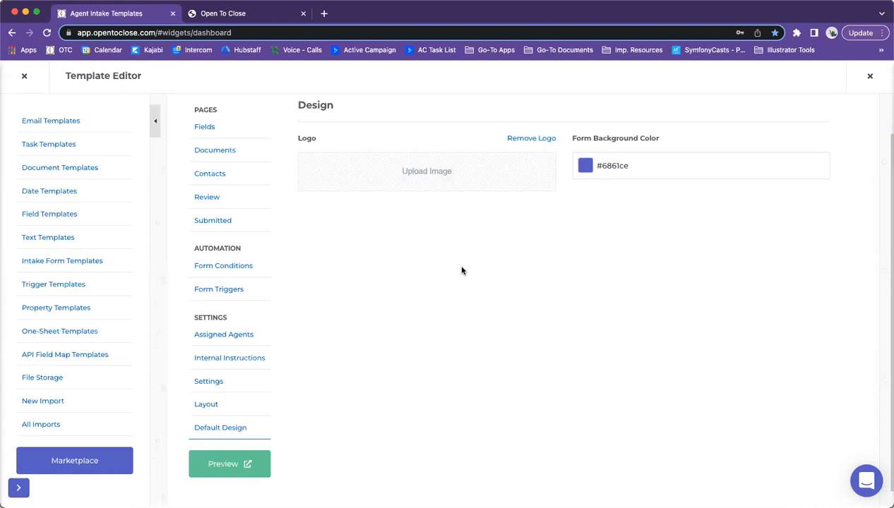
pyautogui.scroll(1, 461, 270)
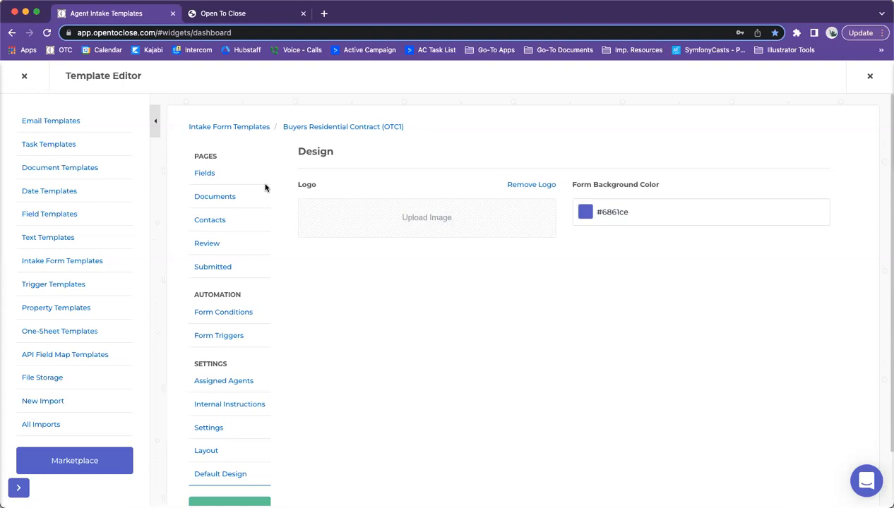
# Step: Show the OTC1 Form Conditions, including Is There Septic Onsite = Yes and Waived Survey = No
pyautogui.click(209, 312)
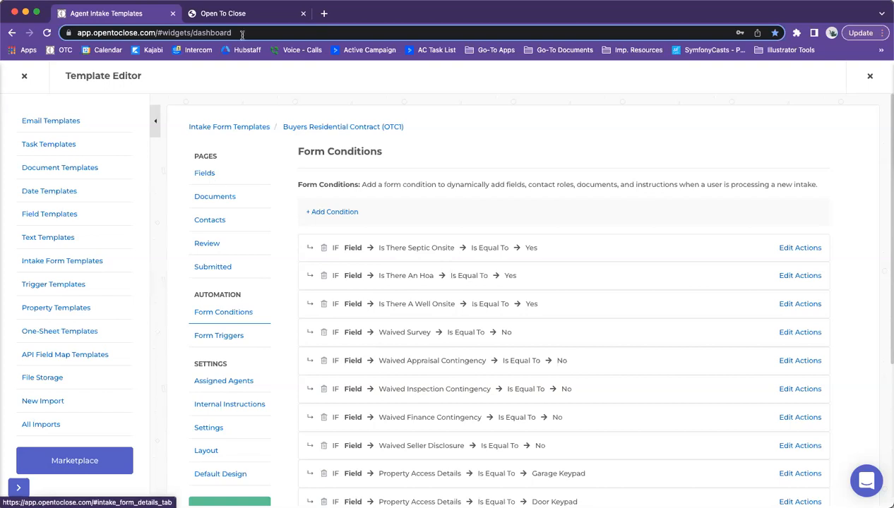
pyautogui.click(233, 13)
# Step: On the live form, answer No to Waived Survey to confirm Survey Details appears, then return to the editor
pyautogui.scroll(-15, 467, 359)
pyautogui.scroll(5, 440, 304)
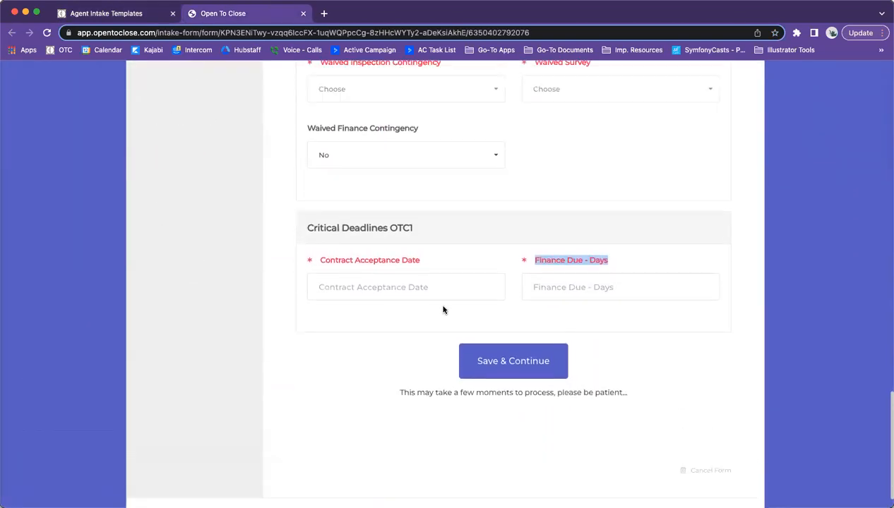
pyautogui.click(604, 281)
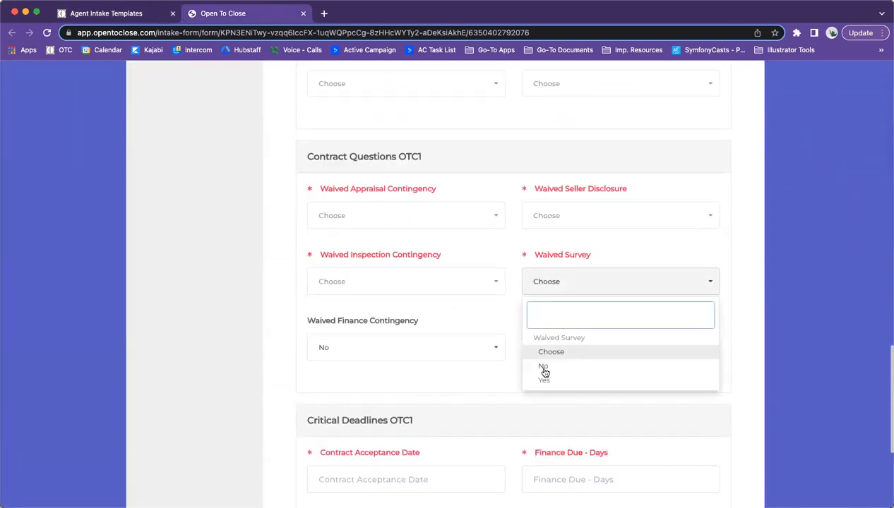
pyautogui.click(553, 367)
pyautogui.scroll(-3, 574, 363)
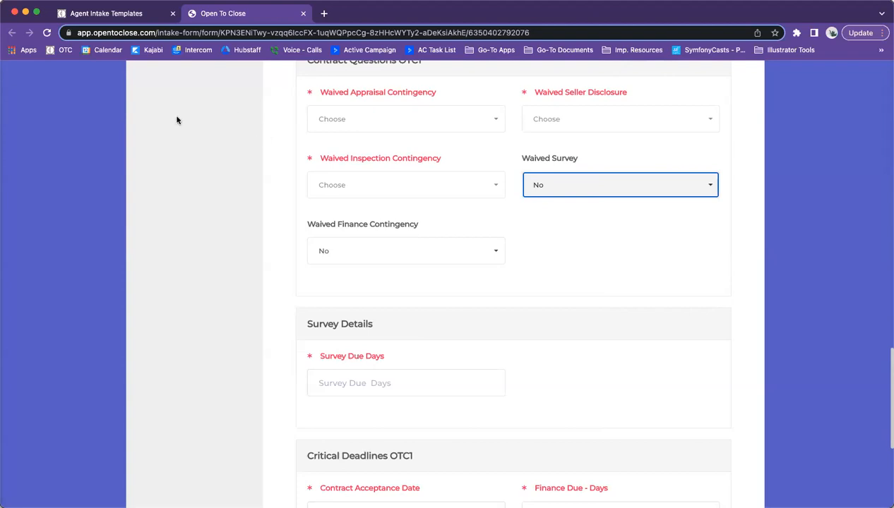
pyautogui.click(112, 14)
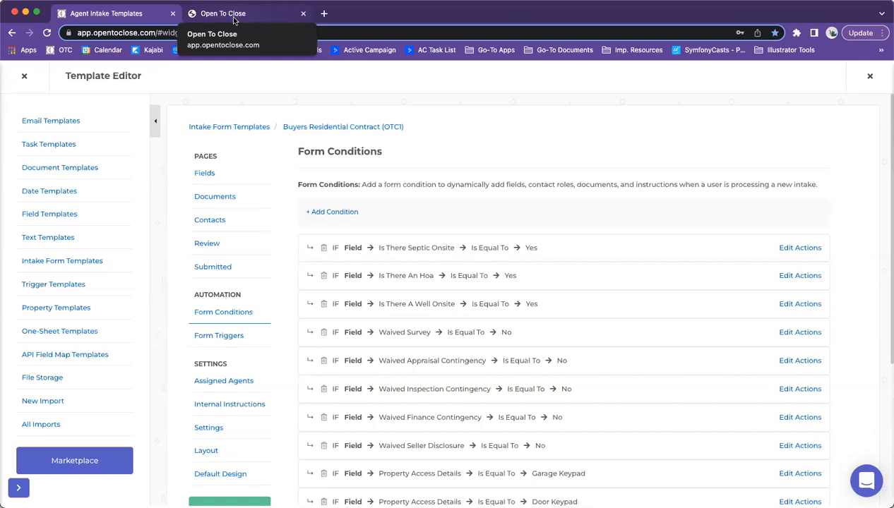
# Step: Inspect and close the Is There Septic Onsite condition's actions, then start a new form condition
pyautogui.scroll(-5, 393, 180)
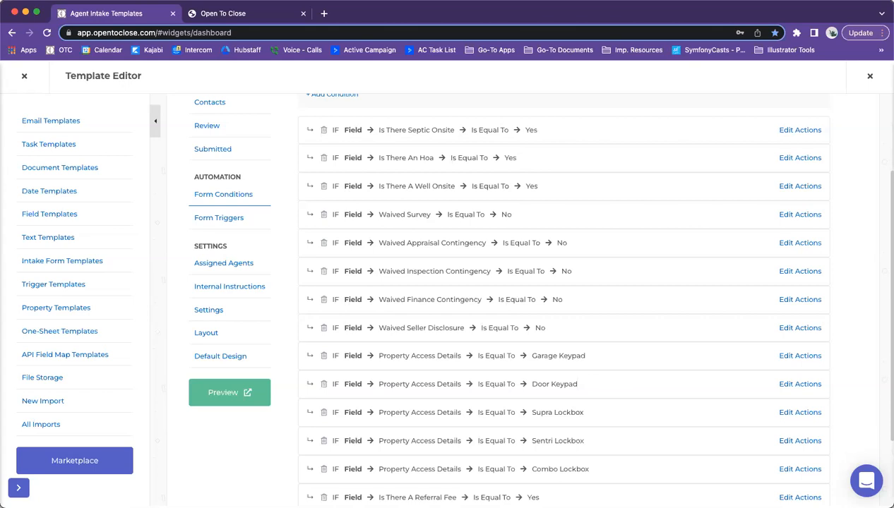
pyautogui.click(802, 133)
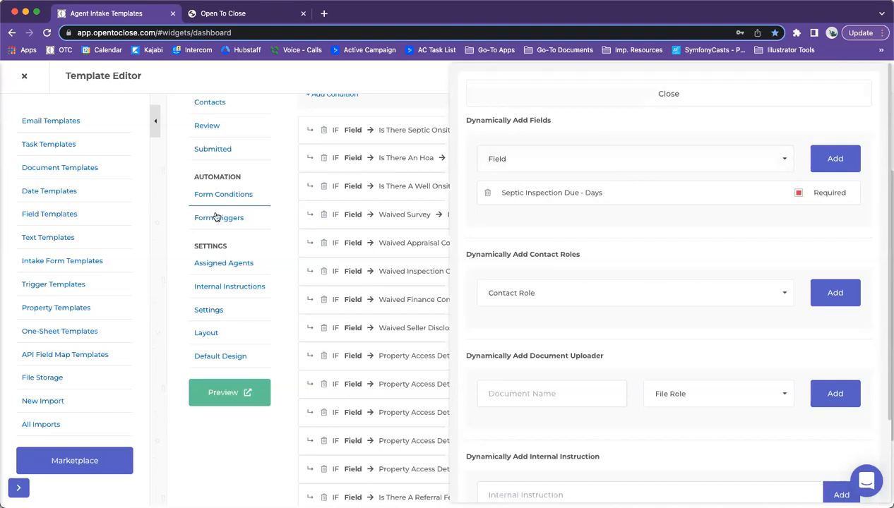
pyautogui.click(580, 94)
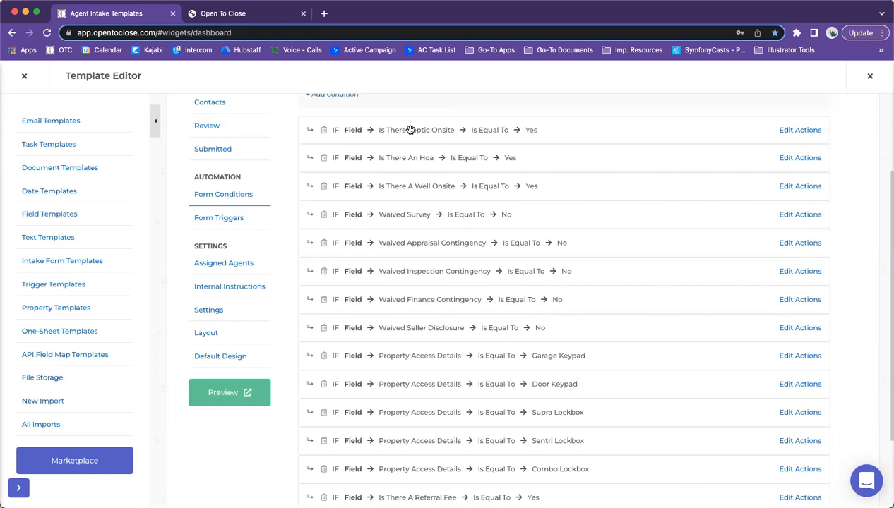
pyautogui.scroll(2, 399, 150)
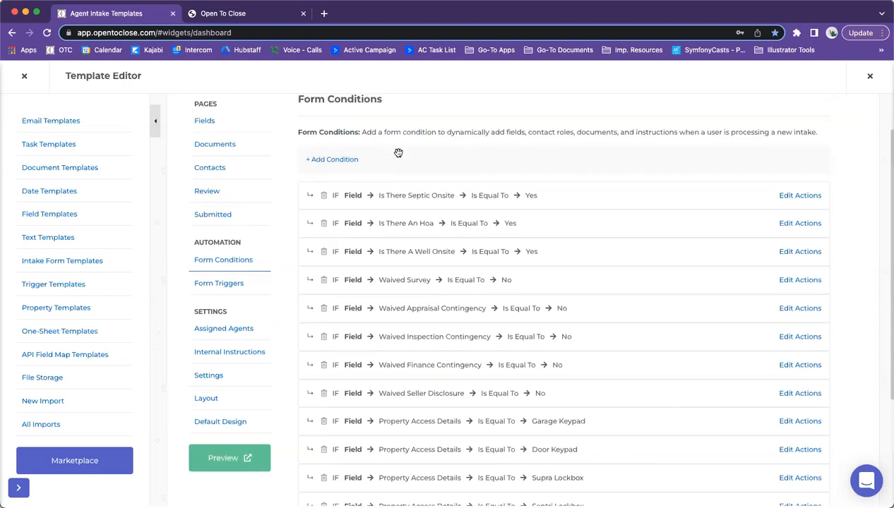
pyautogui.click(326, 162)
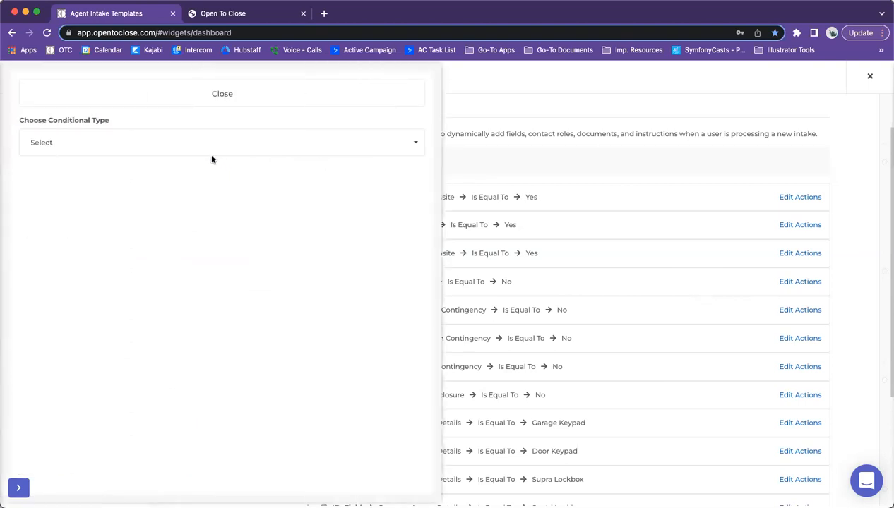
# Step: Add a Property Field condition: Is there Solar Onsite Is Equal To Owned Solar
pyautogui.click(319, 98)
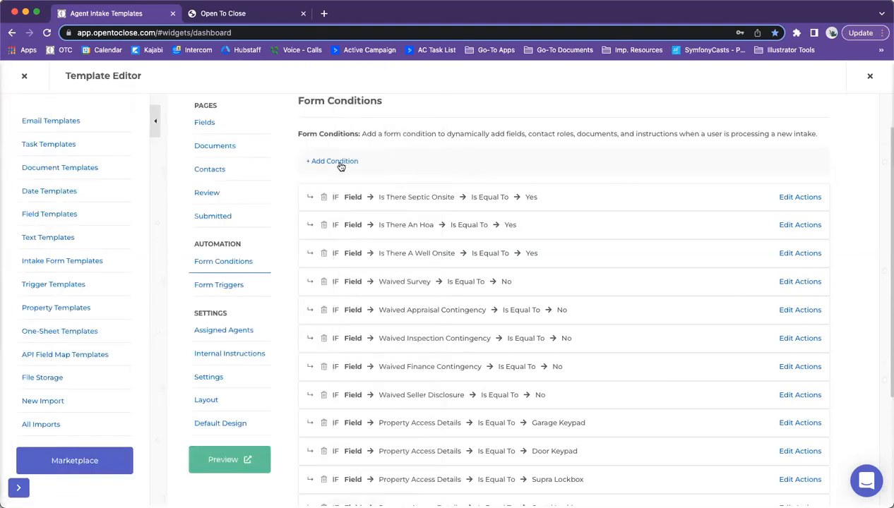
pyautogui.click(339, 163)
pyautogui.click(110, 149)
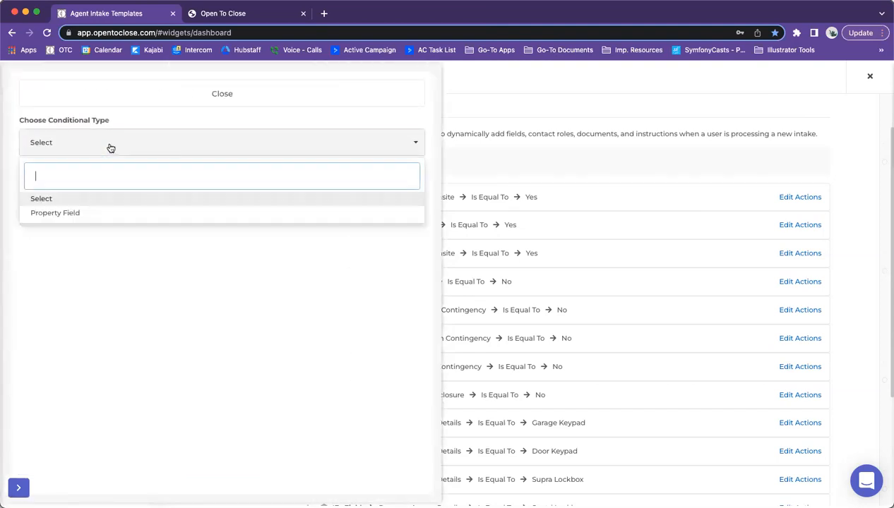
pyautogui.click(36, 213)
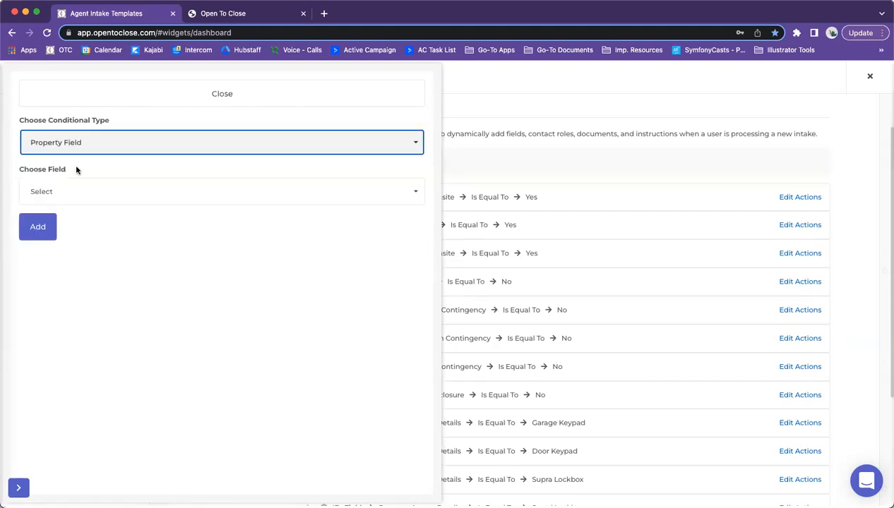
pyautogui.click(66, 193)
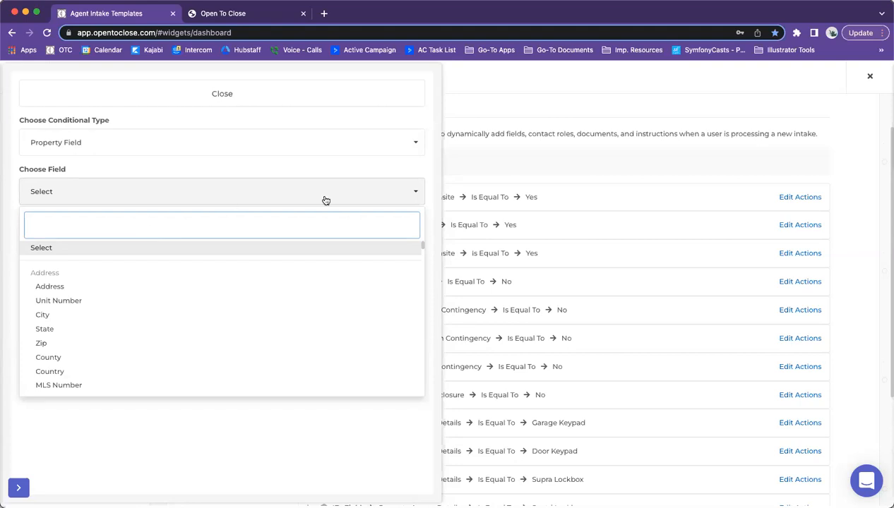
pyautogui.write('sol')
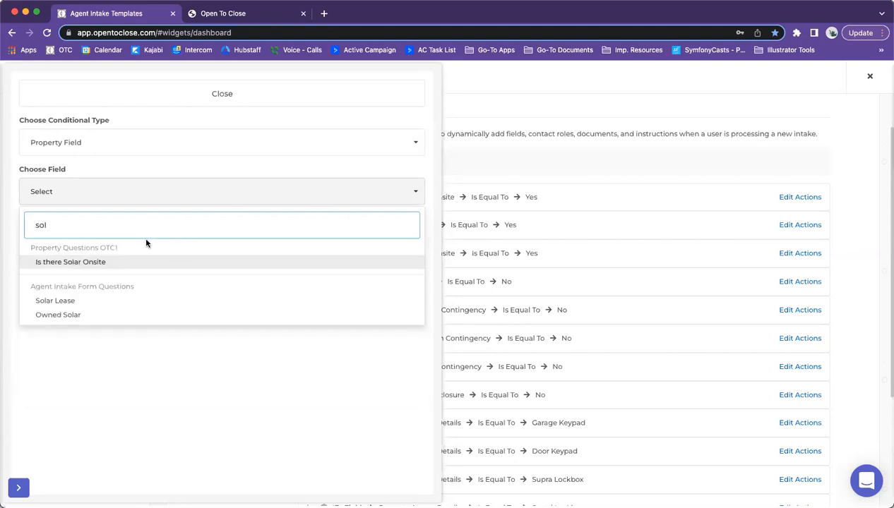
pyautogui.click(57, 268)
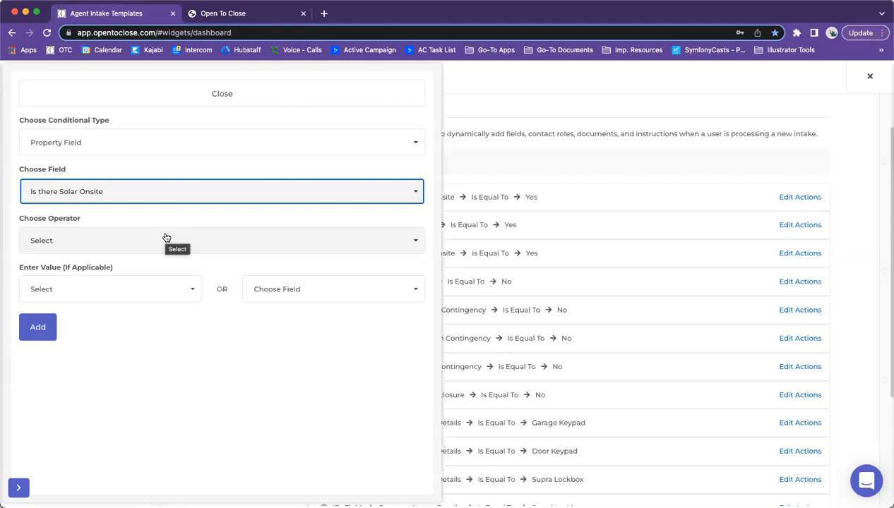
pyautogui.click(166, 237)
pyautogui.click(84, 283)
pyautogui.click(70, 298)
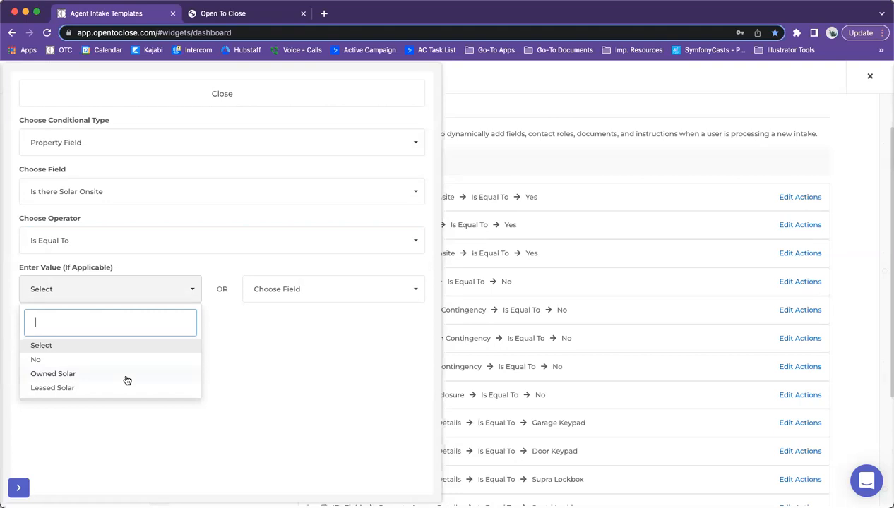
pyautogui.click(126, 375)
pyautogui.click(37, 326)
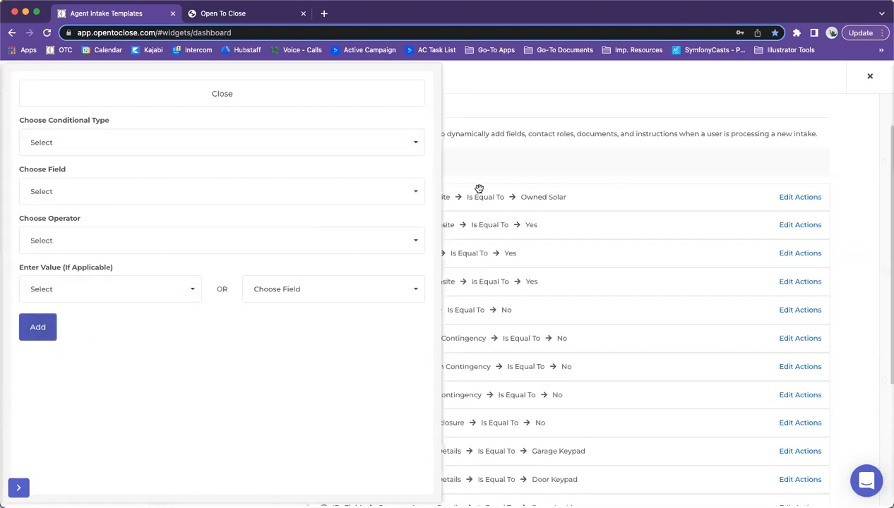
# Step: Add a Property Field condition Is there Solar Onsite Is Equal To Leased Solar, then close the form
pyautogui.click(190, 143)
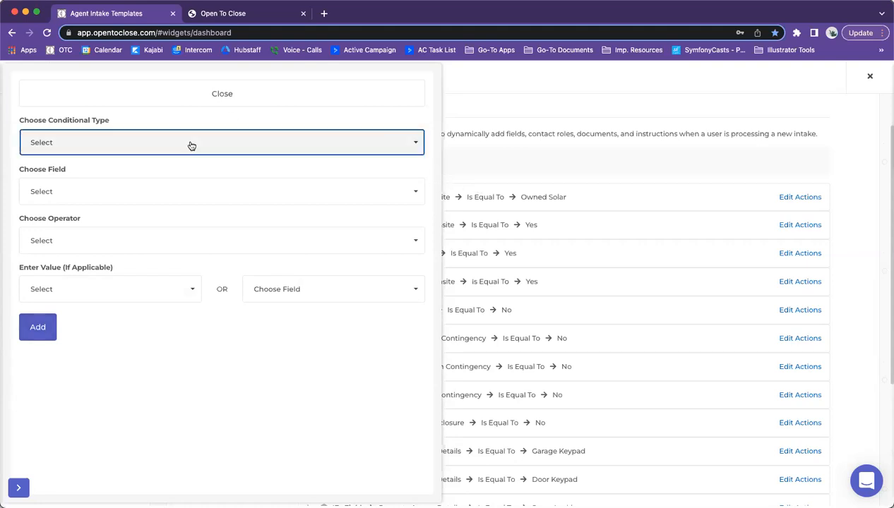
pyautogui.click(88, 220)
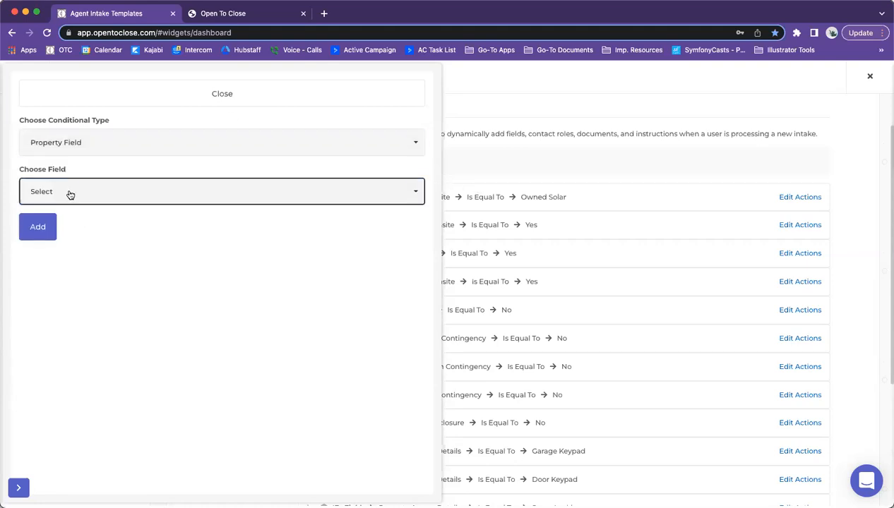
pyautogui.click(69, 194)
pyautogui.write('solar')
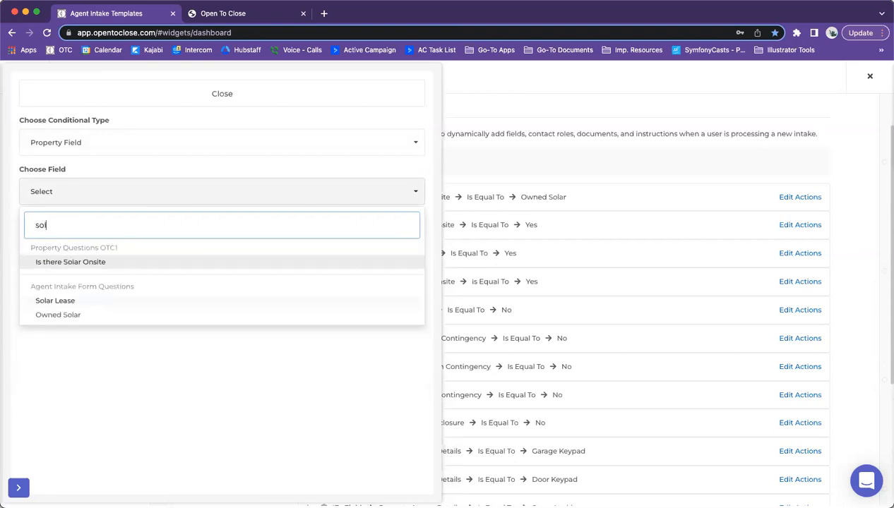
pyautogui.click(61, 259)
pyautogui.click(68, 240)
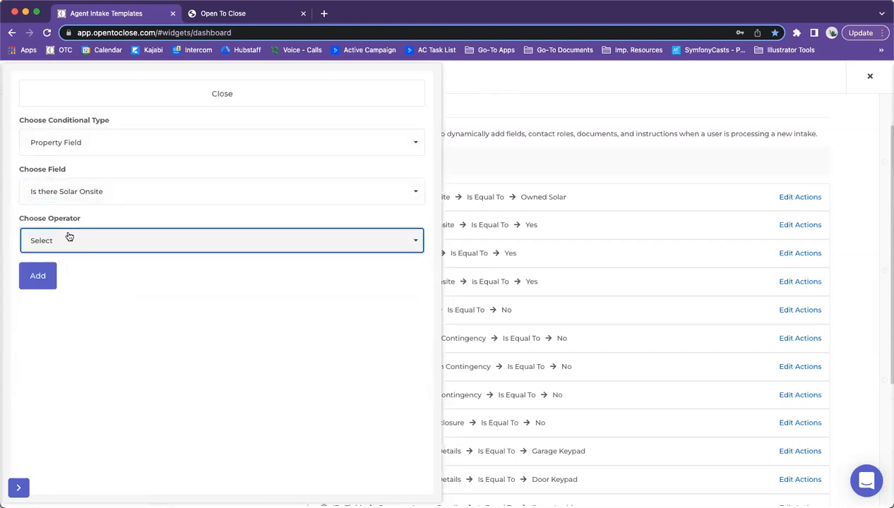
pyautogui.click(51, 278)
pyautogui.click(87, 293)
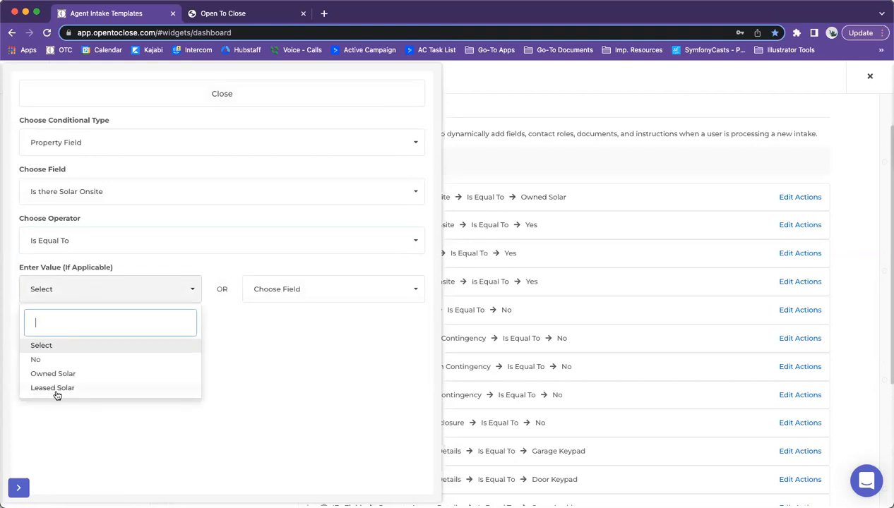
pyautogui.click(56, 390)
pyautogui.click(35, 328)
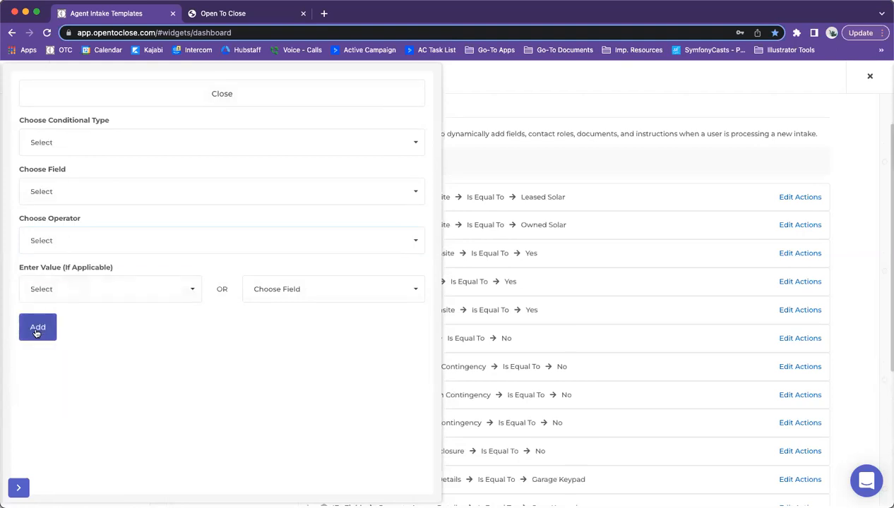
pyautogui.click(205, 96)
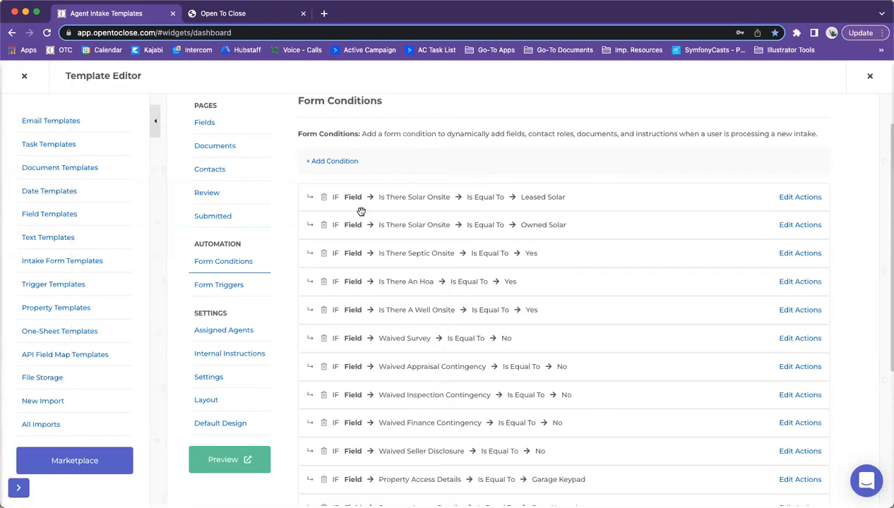
# Step: Make the Owned Solar condition add a Source Type field, left not required
pyautogui.click(789, 228)
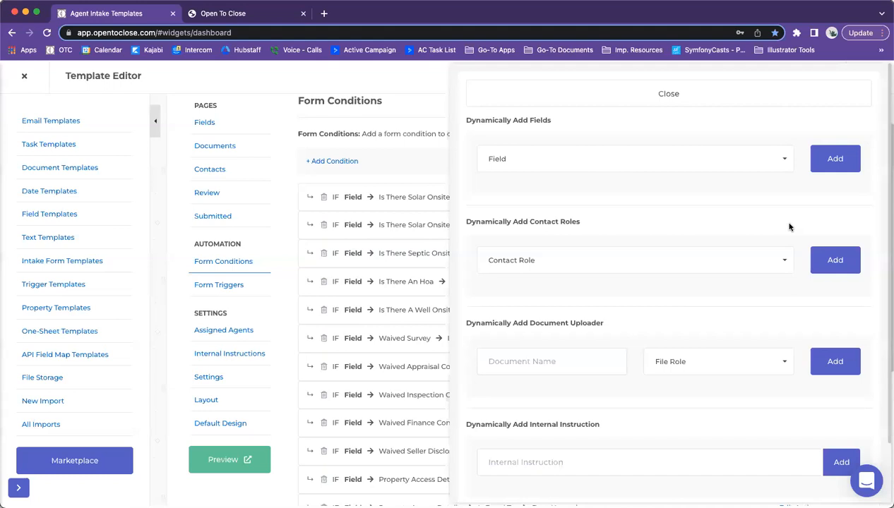
pyautogui.click(653, 168)
pyautogui.write('sola')
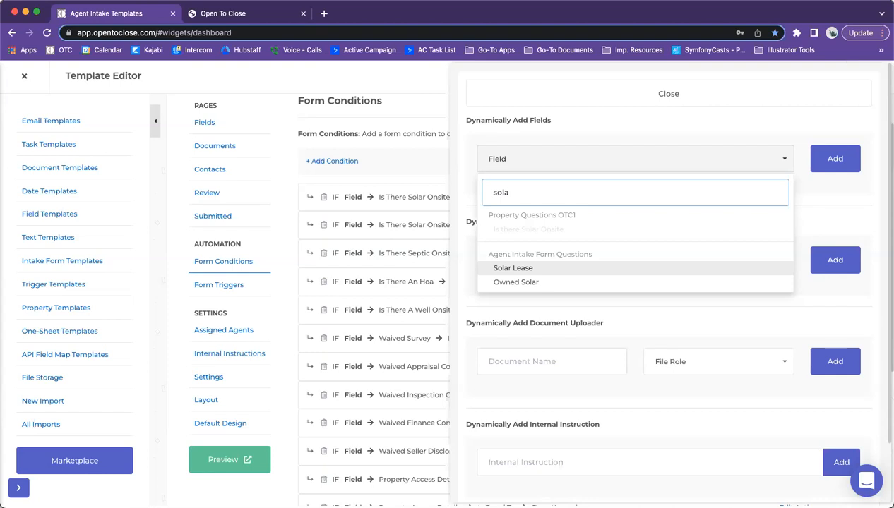
pyautogui.click(809, 188)
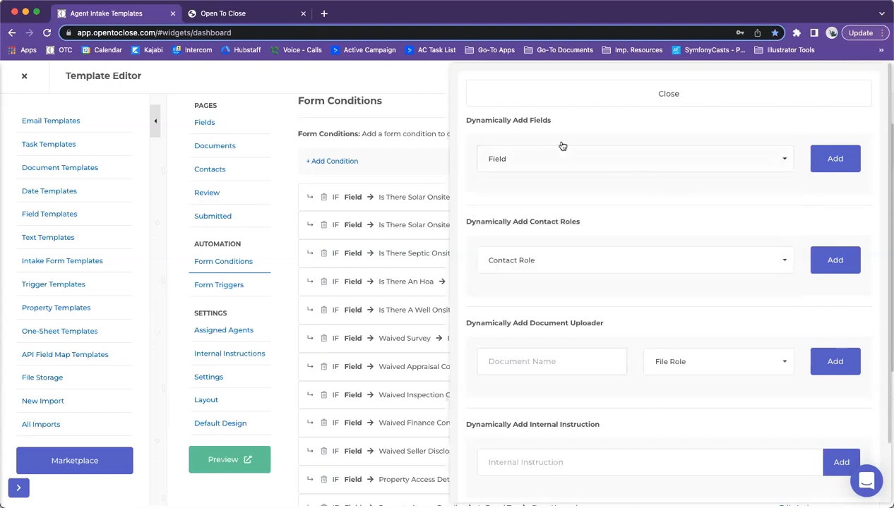
pyautogui.click(544, 159)
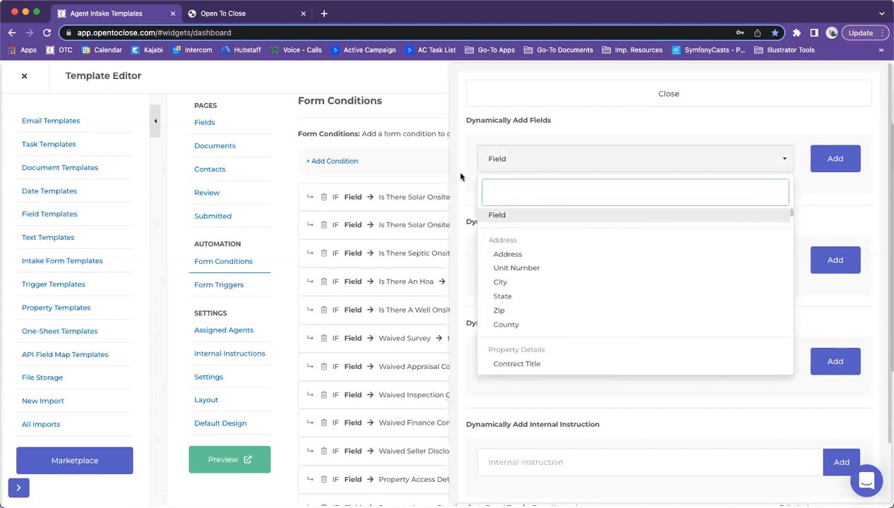
pyautogui.scroll(-1, 502, 346)
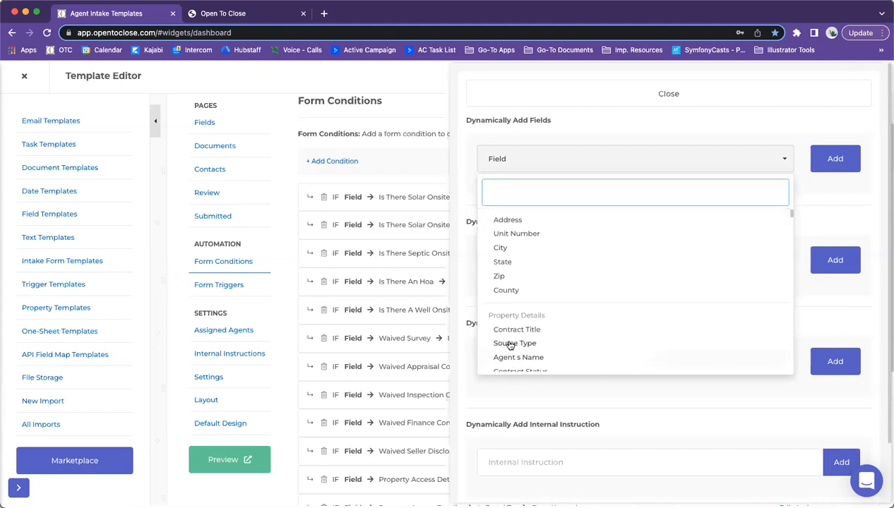
pyautogui.click(505, 343)
pyautogui.click(823, 167)
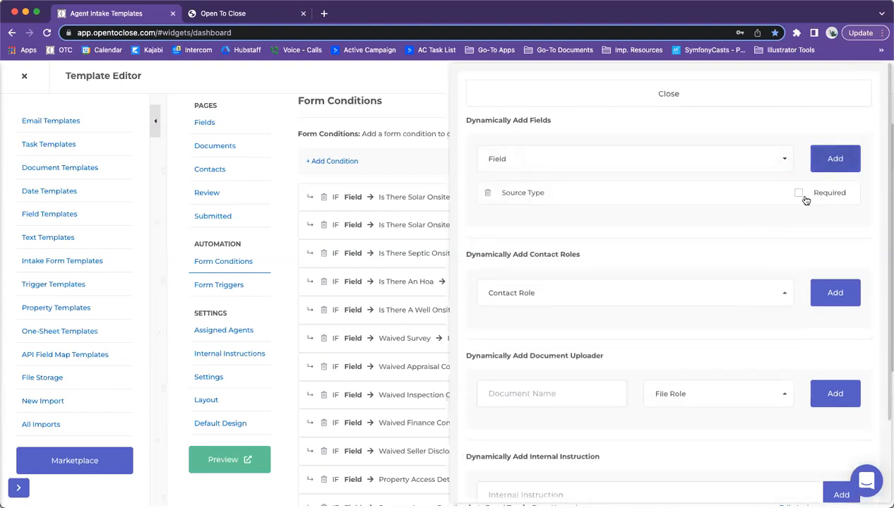
pyautogui.click(798, 194)
pyautogui.click(799, 195)
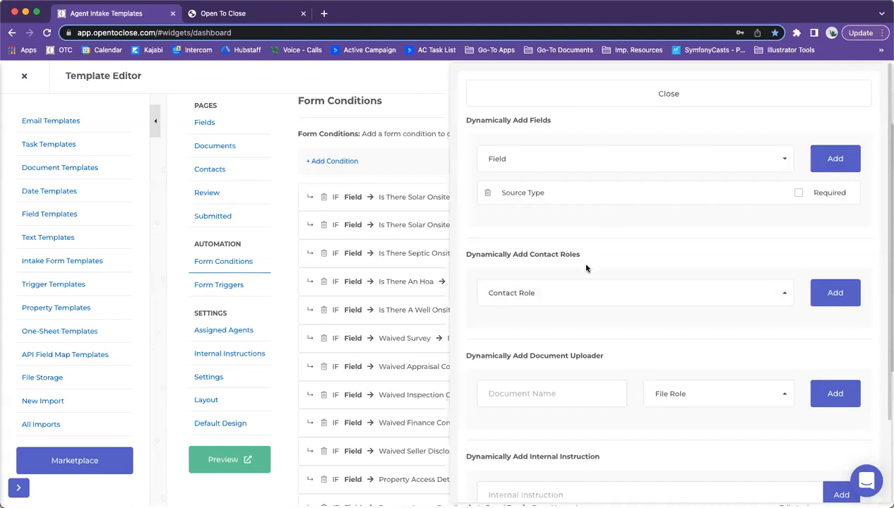
pyautogui.scroll(-3, 572, 261)
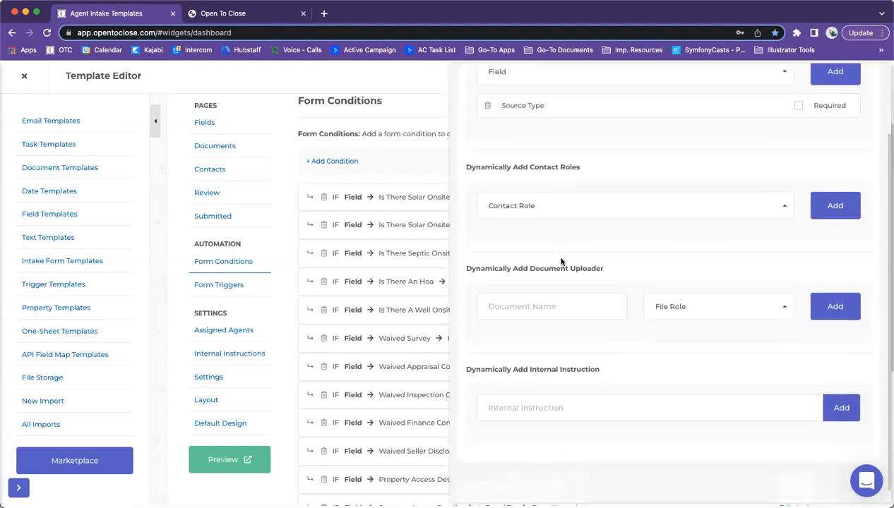
pyautogui.click(543, 204)
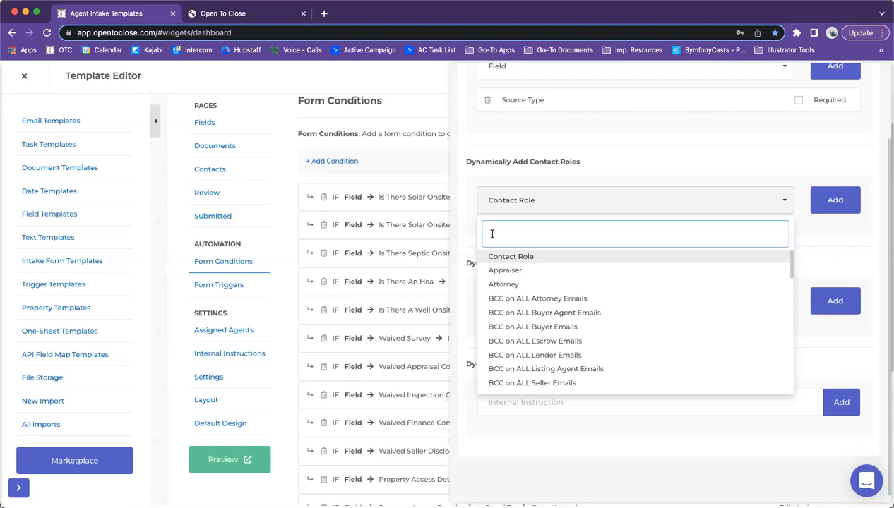
pyautogui.write('ref')
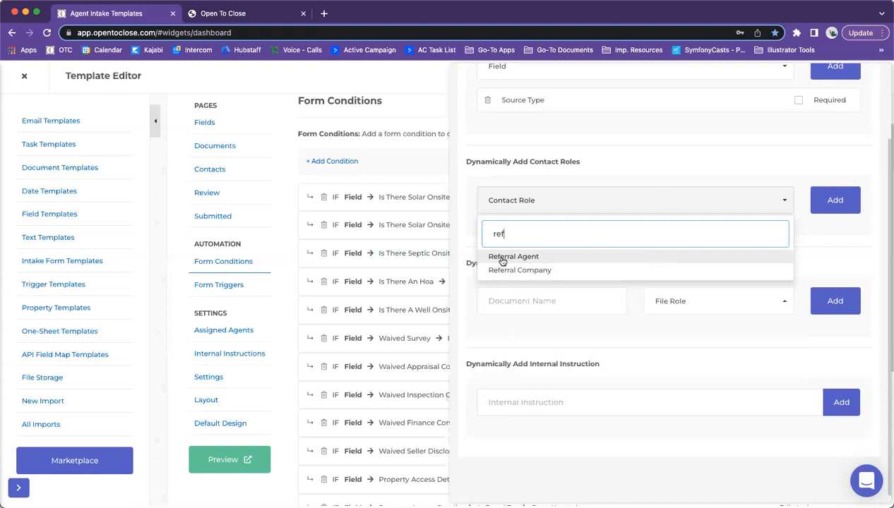
pyautogui.click(509, 260)
pyautogui.click(837, 205)
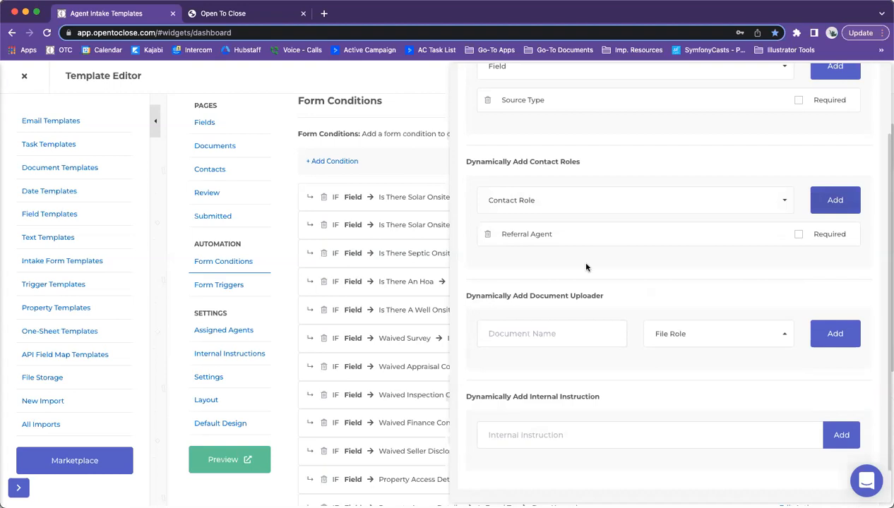
pyautogui.click(798, 234)
pyautogui.click(799, 234)
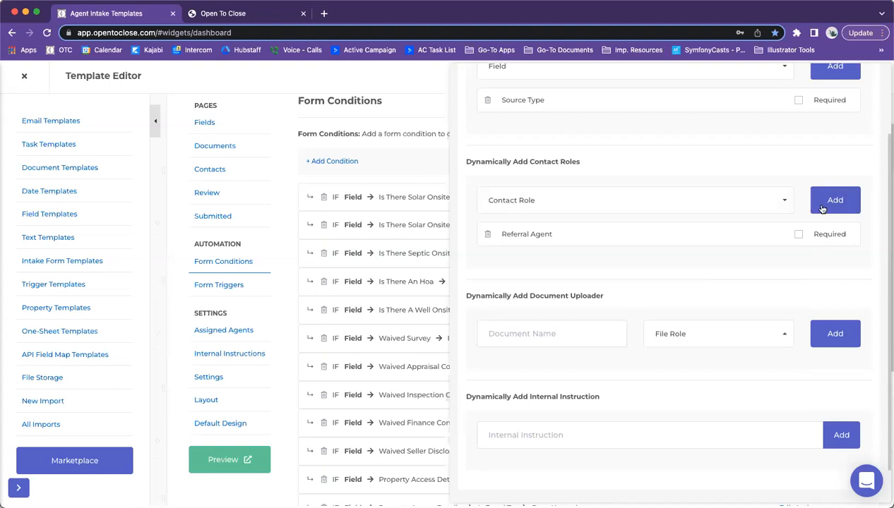
pyautogui.click(487, 234)
pyautogui.scroll(-1, 558, 276)
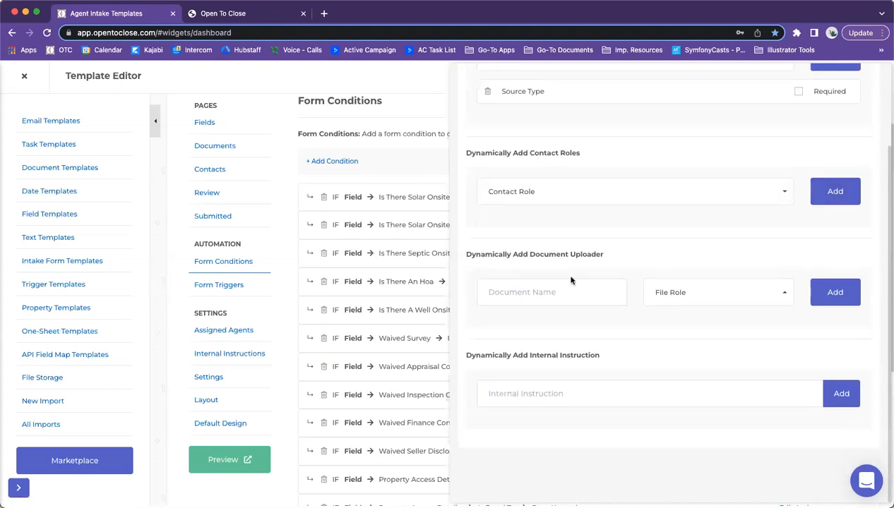
# Step: Add a required Referral Agreement document upload, then remove it again
pyautogui.click(528, 297)
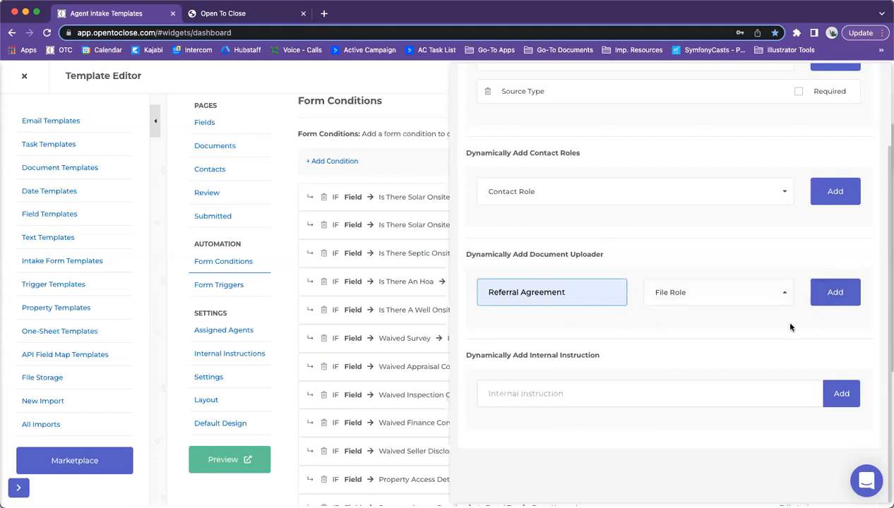
pyautogui.click(837, 294)
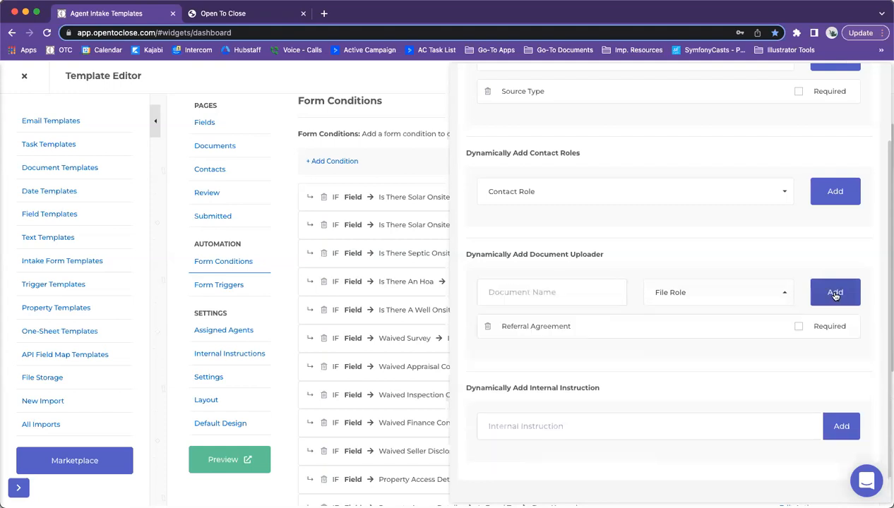
pyautogui.click(799, 327)
pyautogui.click(487, 326)
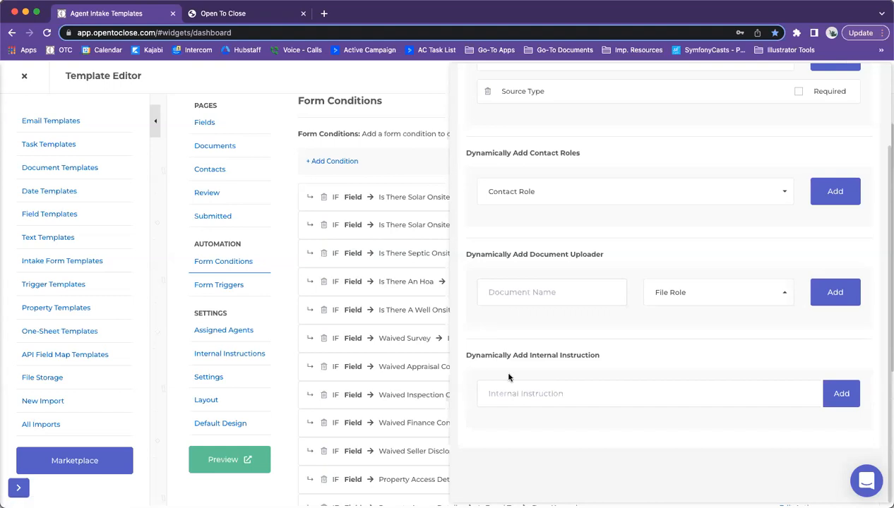
# Step: Browse the suggested internal instructions and file roles, leaving no file role chosen
pyautogui.click(540, 394)
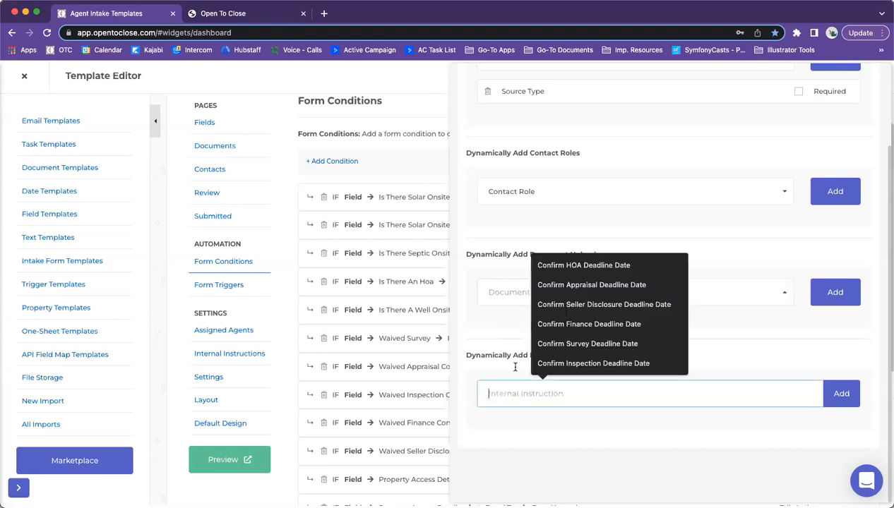
pyautogui.click(697, 367)
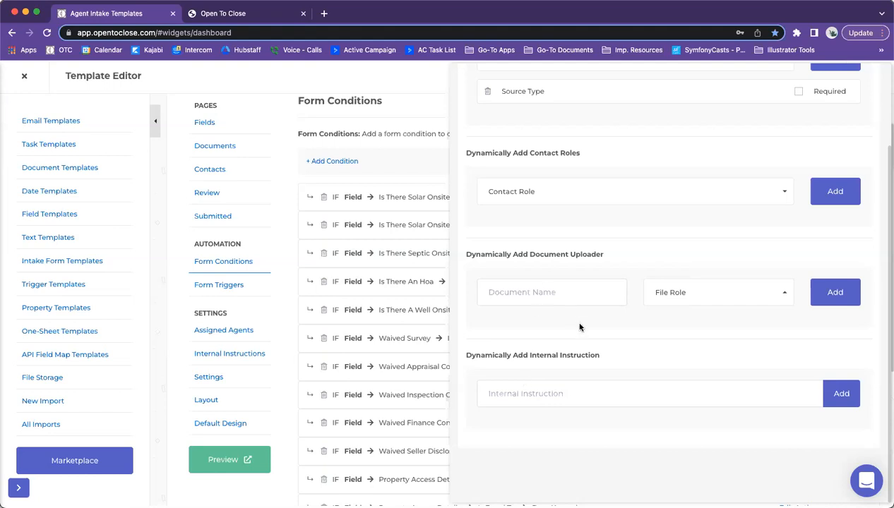
pyautogui.click(655, 304)
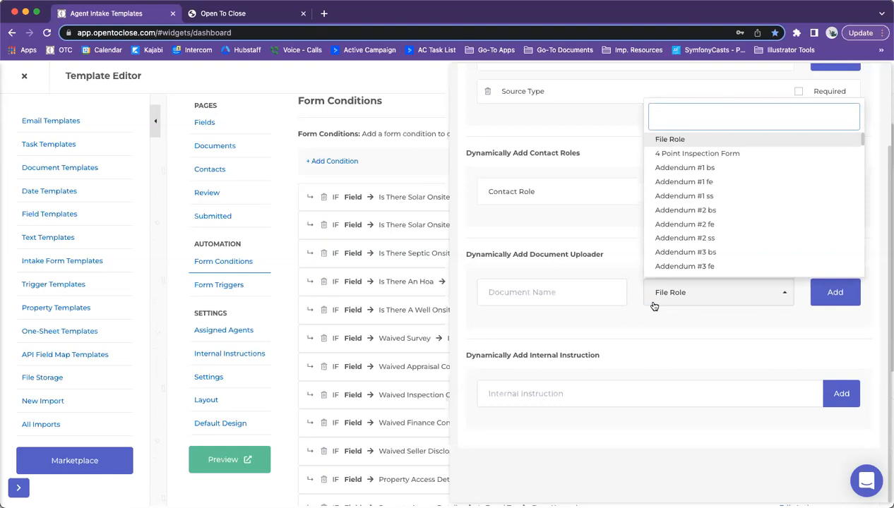
pyautogui.click(595, 296)
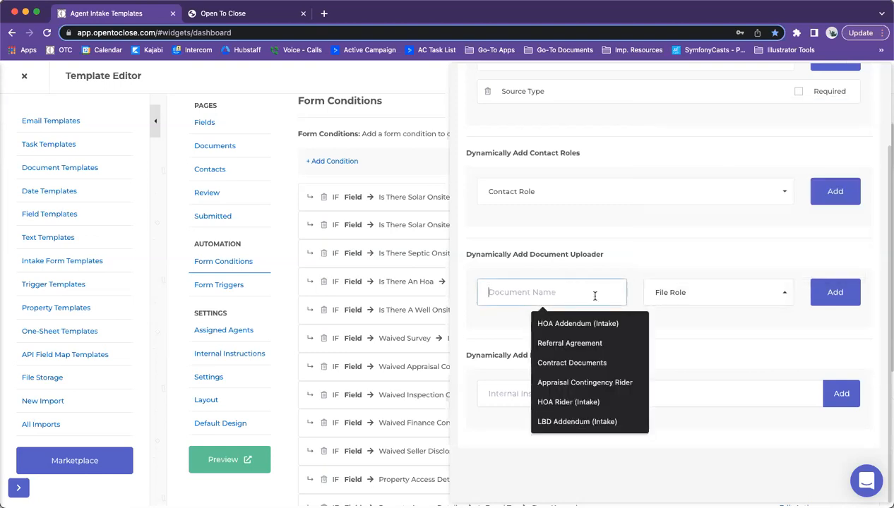
pyautogui.click(590, 343)
pyautogui.click(687, 298)
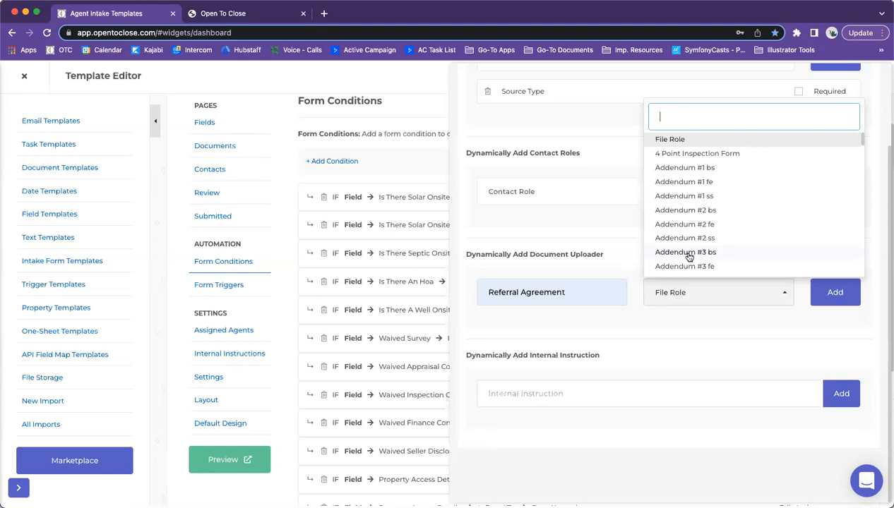
pyautogui.click(632, 321)
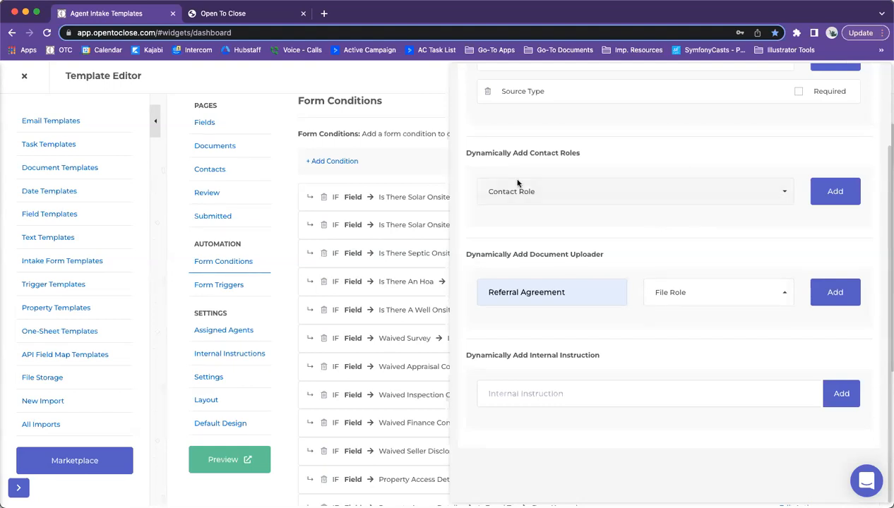
# Step: Close the Owned Solar condition's actions editor
pyautogui.scroll(3, 645, 237)
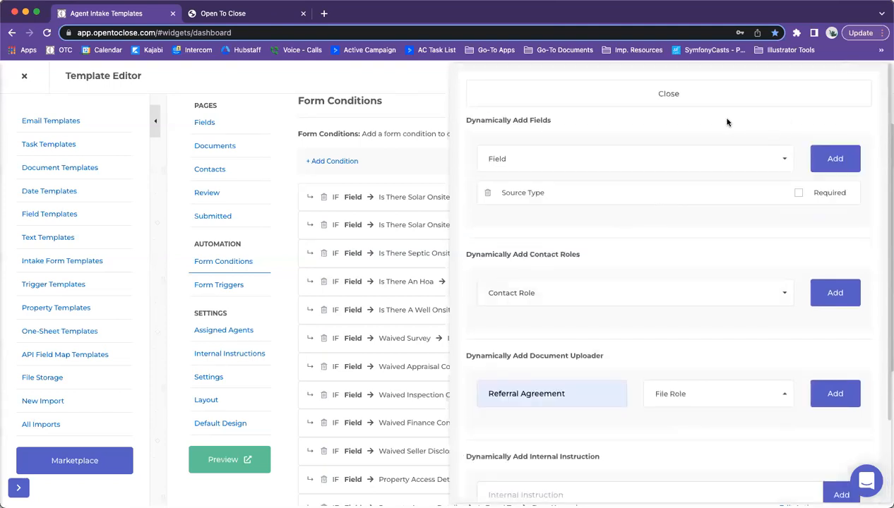
pyautogui.scroll(-1, 662, 137)
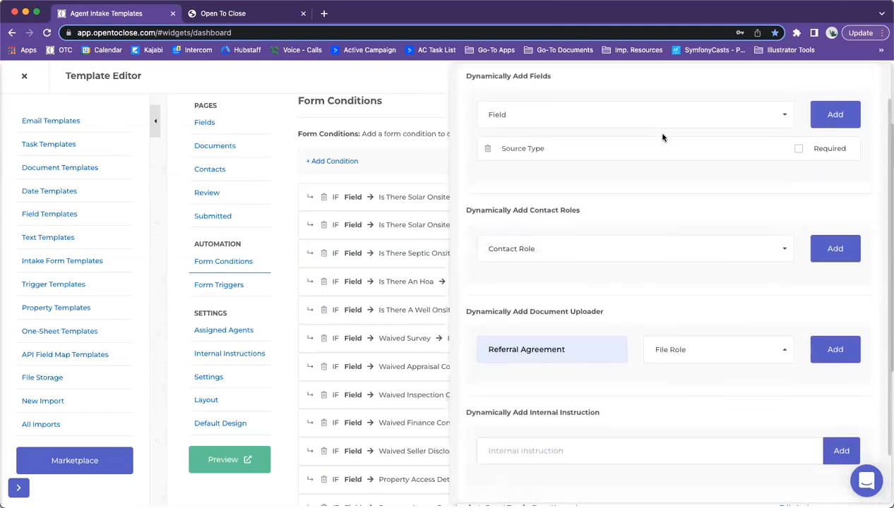
pyautogui.scroll(1, 662, 137)
pyautogui.click(639, 94)
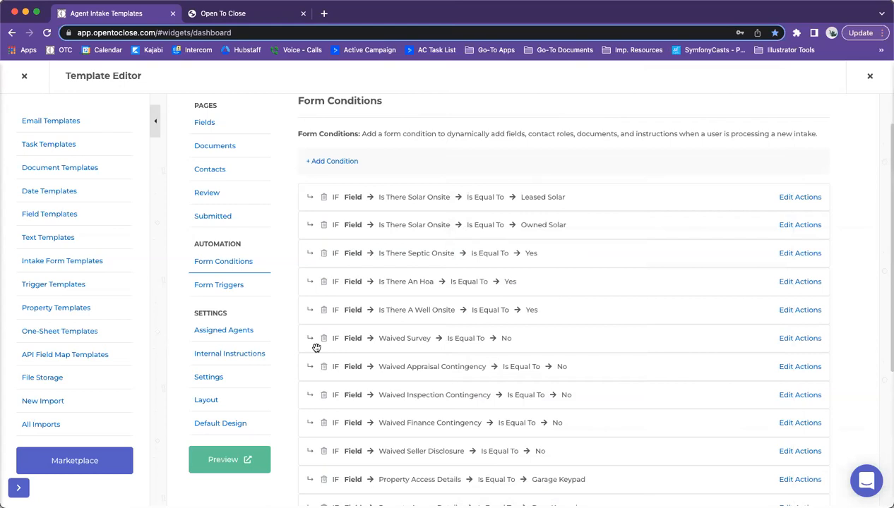
# Step: Open the sidebar's Email Templates link in a new browser tab and switch to it
pyautogui.moveTo(336, 197)
pyautogui.mouseDown()
pyautogui.moveTo(359, 316)
pyautogui.moveTo(348, 309)
pyautogui.moveTo(351, 198)
pyautogui.mouseUp()
pyautogui.scroll(-1, 350, 204)
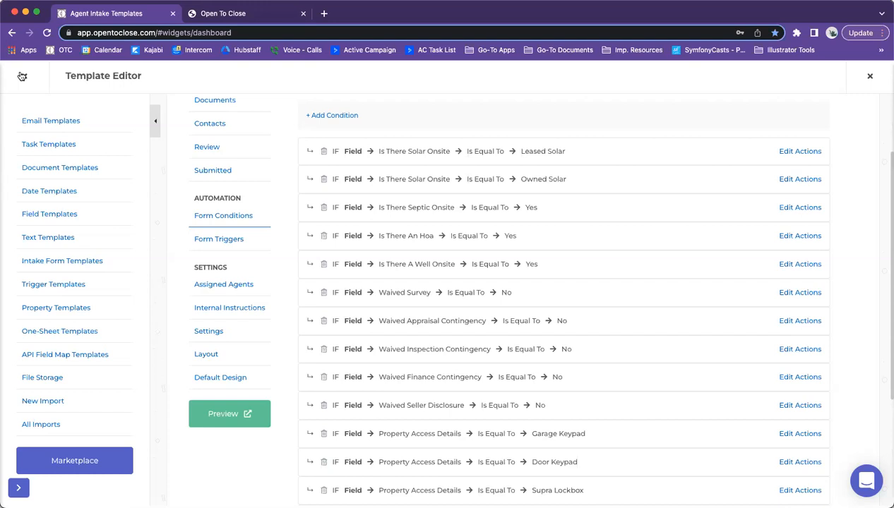
pyautogui.scroll(-1, 433, 318)
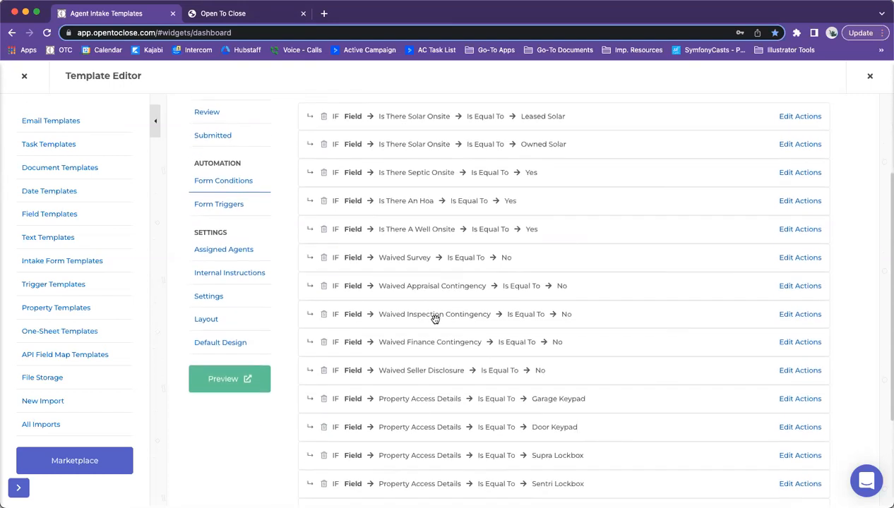
pyautogui.scroll(-1, 435, 319)
pyautogui.rightClick(36, 119)
pyautogui.click(92, 125)
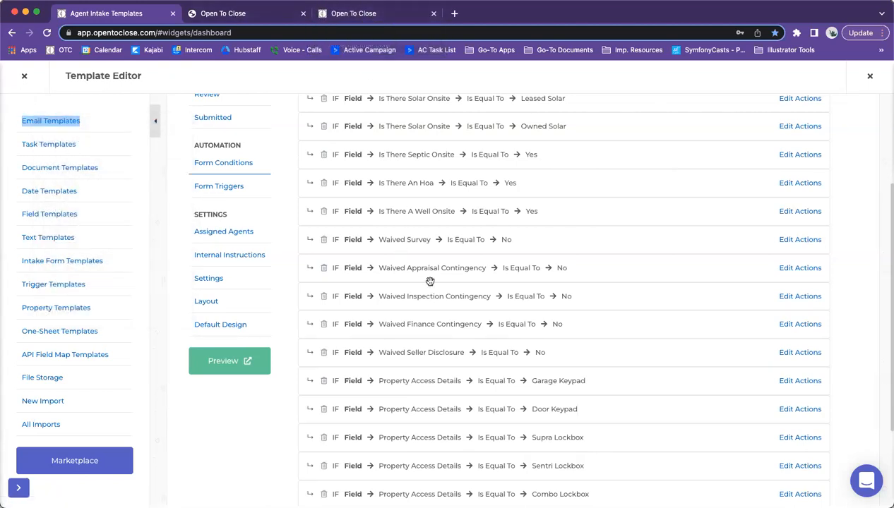
pyautogui.click(380, 15)
# Step: Go to the Intake Questions OTC1 field group in the Field Editor
pyautogui.moveTo(17, 329)
pyautogui.click(63, 337)
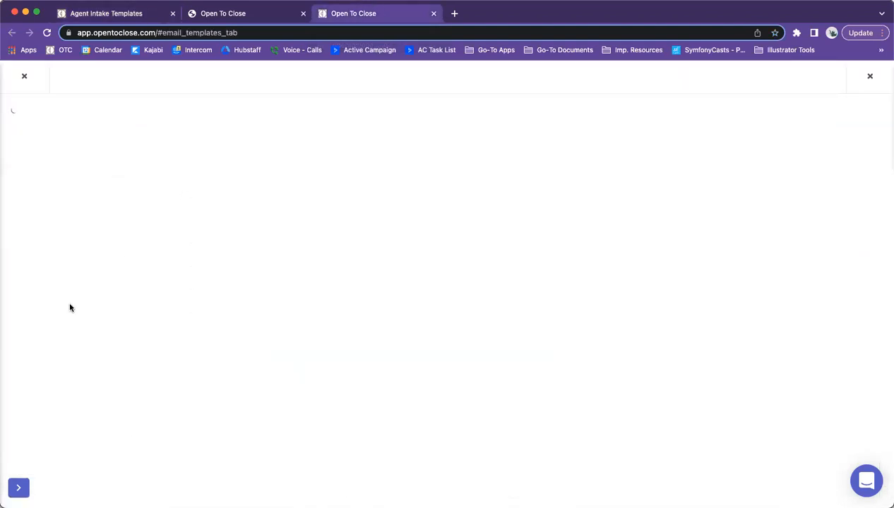
pyautogui.click(62, 127)
pyautogui.click(53, 208)
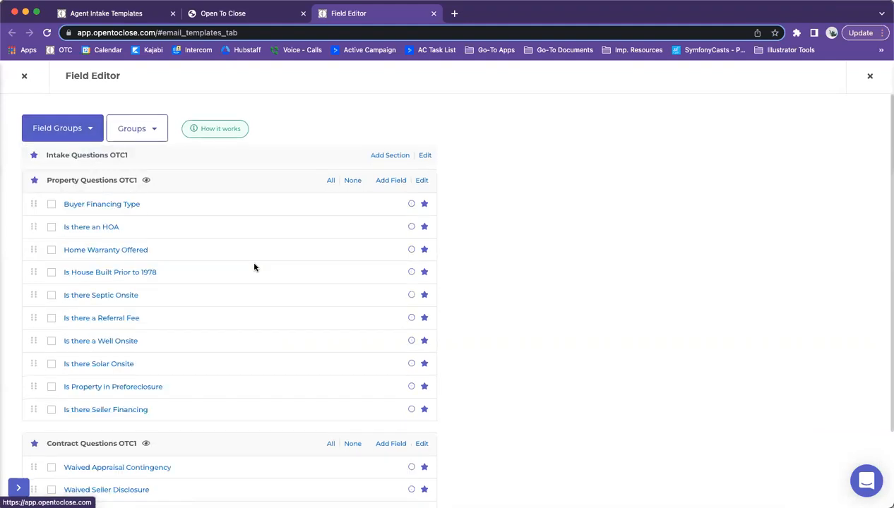
pyautogui.scroll(-3, 255, 268)
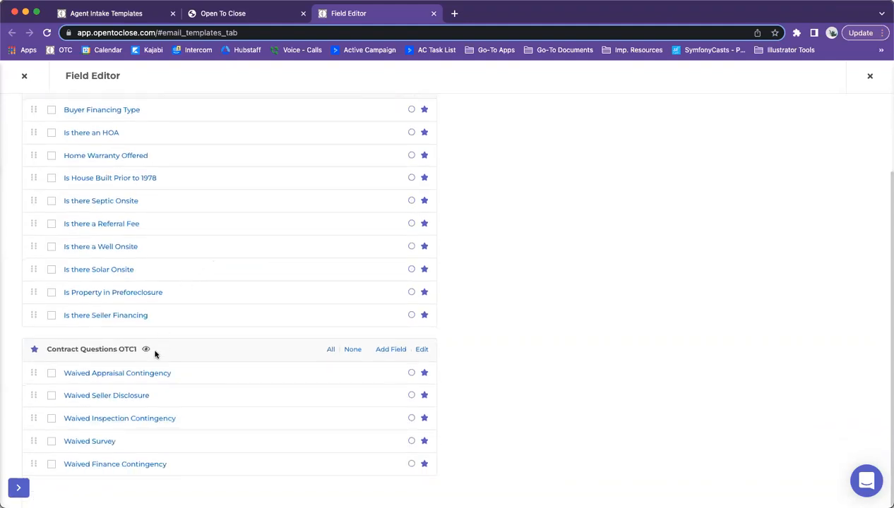
# Step: Rename the Owned Solar option to 'Owned Solar Panel', then reload the intake templates tab
pyautogui.click(89, 272)
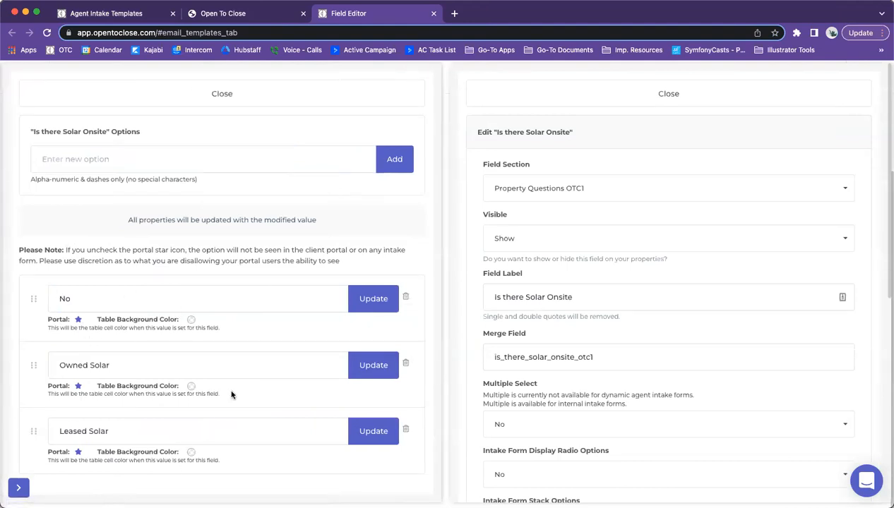
pyautogui.click(130, 365)
pyautogui.write('Panel')
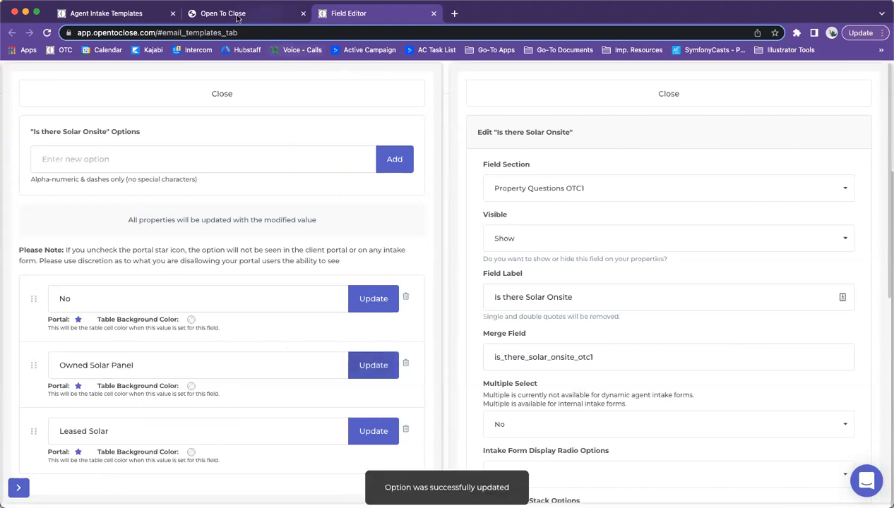
pyautogui.click(134, 14)
pyautogui.click(47, 33)
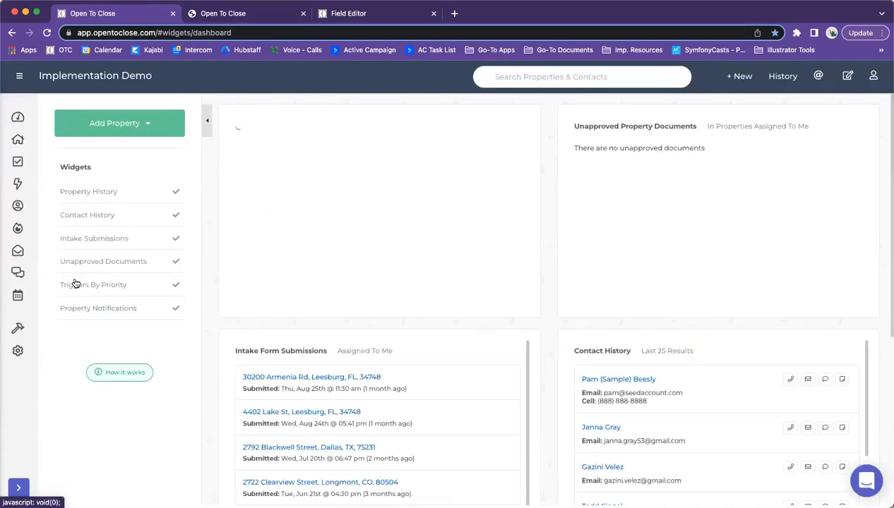
pyautogui.moveTo(7, 329)
pyautogui.click(68, 352)
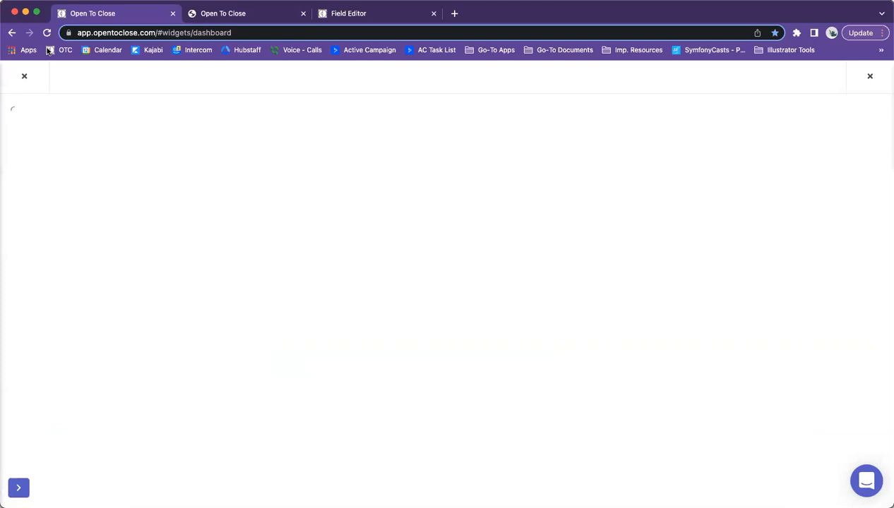
pyautogui.click(24, 76)
pyautogui.click(74, 332)
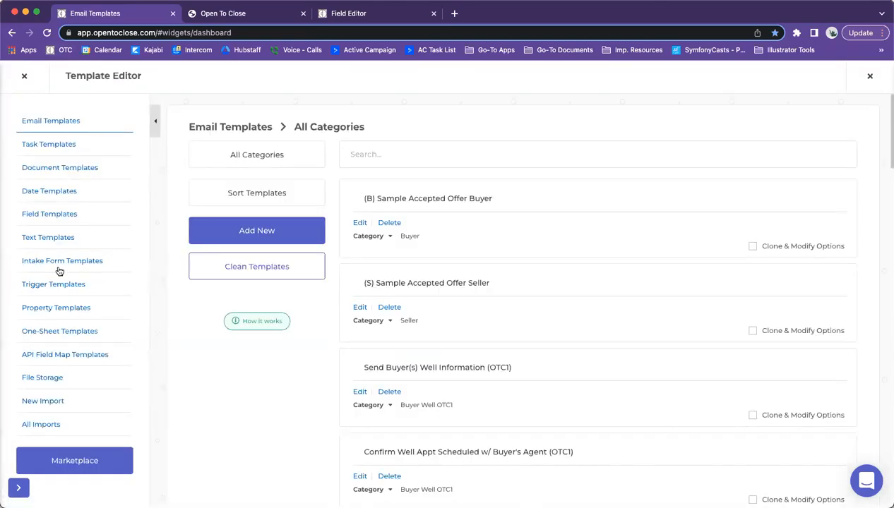
pyautogui.click(53, 261)
pyautogui.click(360, 306)
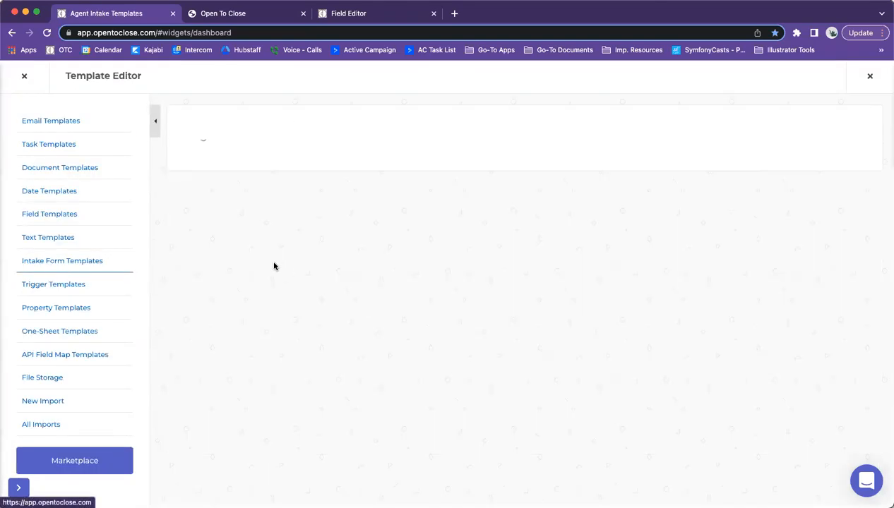
pyautogui.click(222, 312)
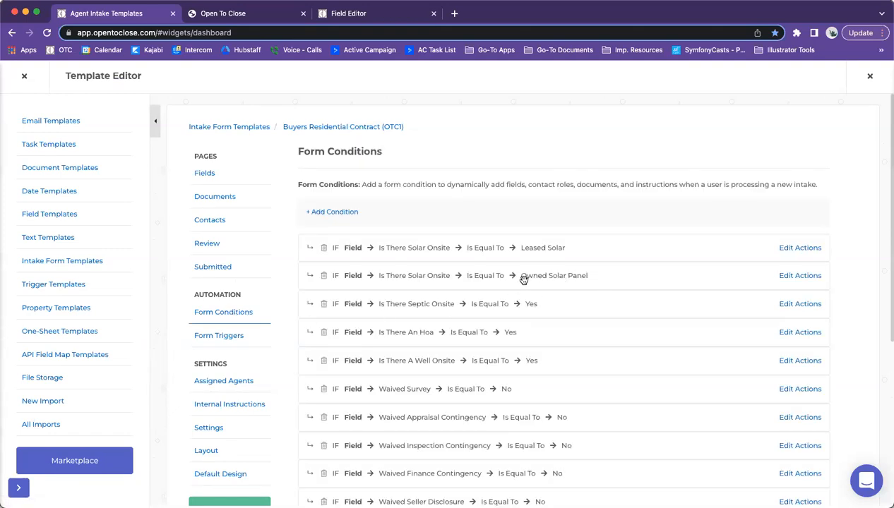
pyautogui.scroll(-2, 473, 272)
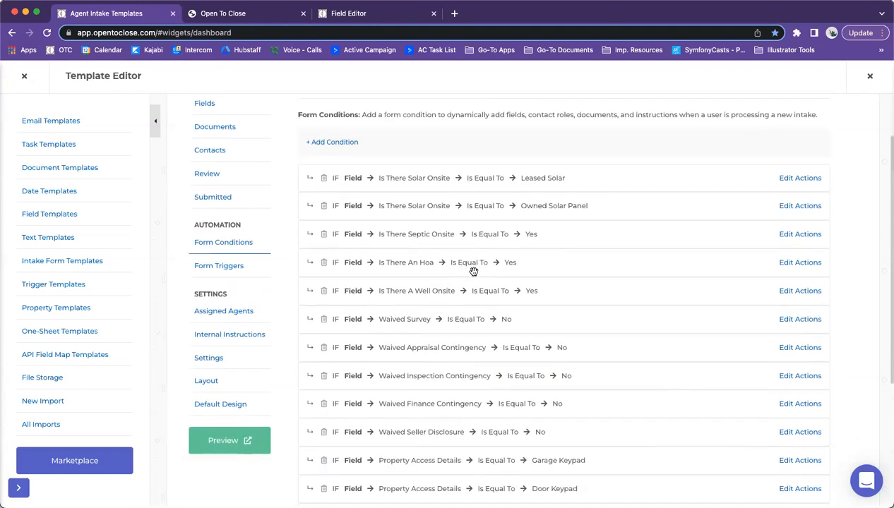
pyautogui.scroll(-1, 473, 272)
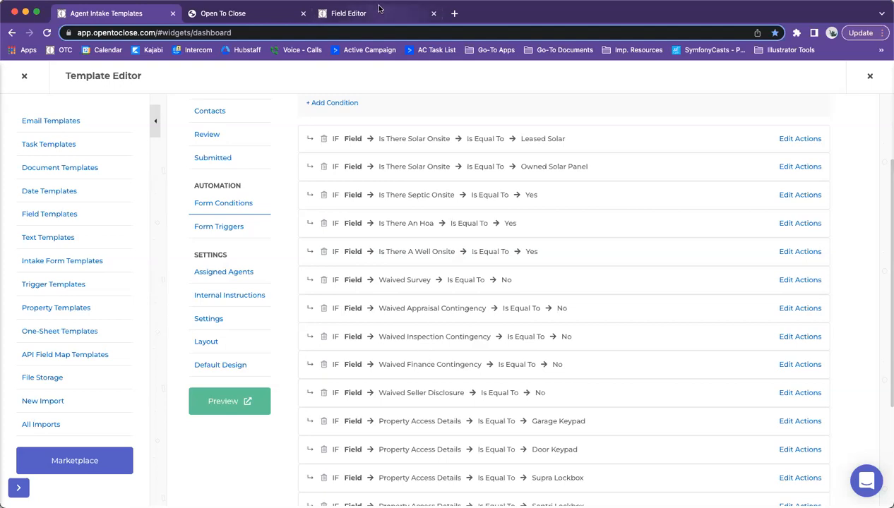
# Step: Relabel the Waived Appraisal Contingency field 'Will There Be An Appraisal'
pyautogui.click(358, 15)
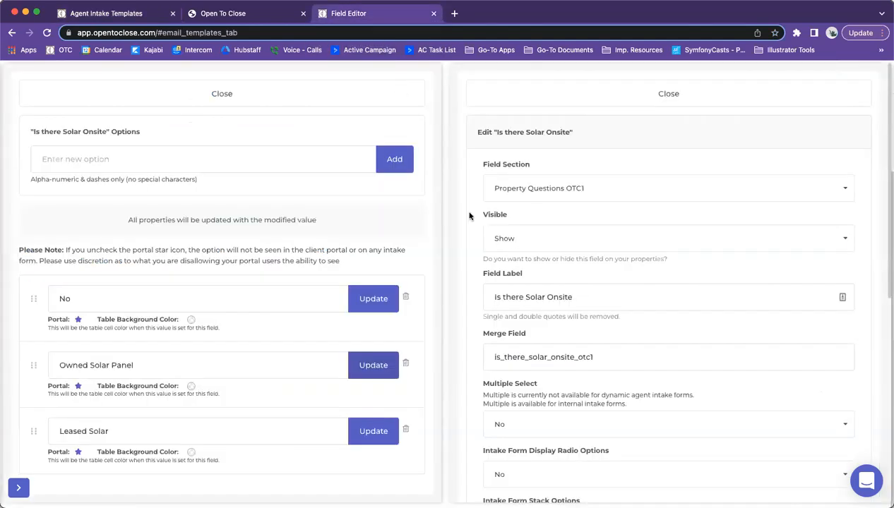
pyautogui.click(236, 102)
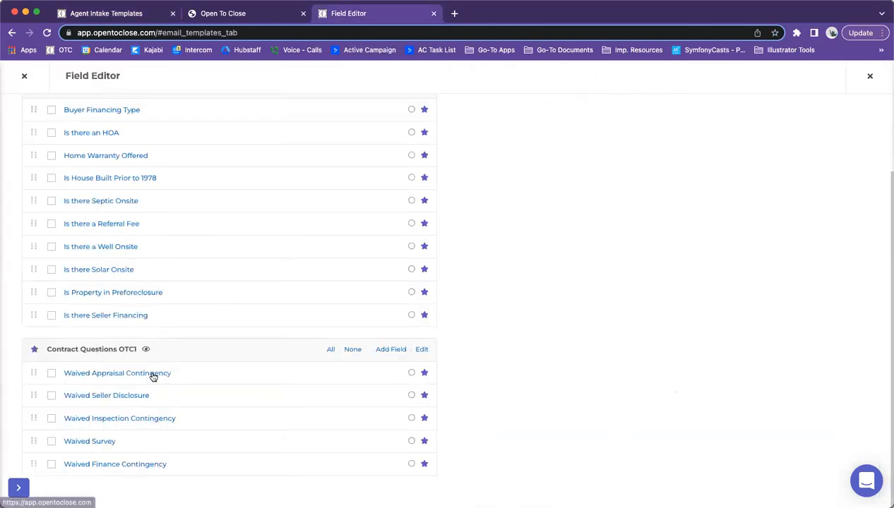
pyautogui.click(95, 377)
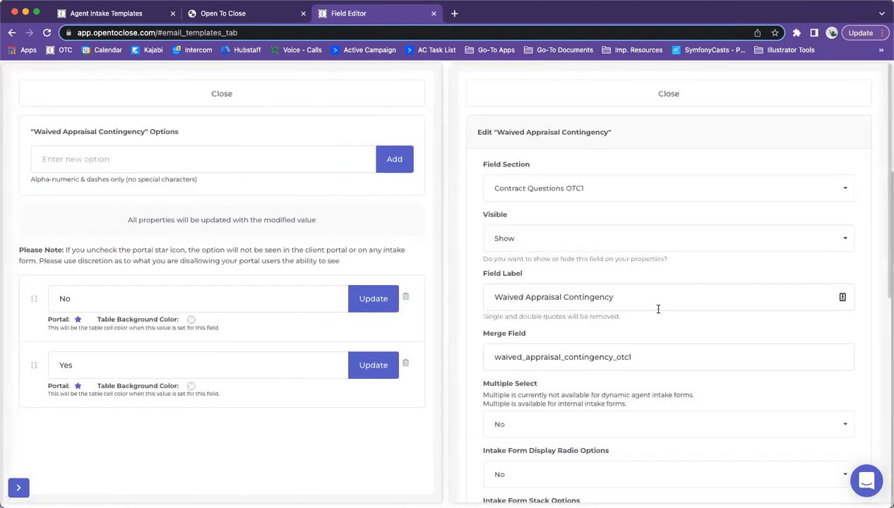
pyautogui.moveTo(642, 295); pyautogui.dragTo(380, 298)
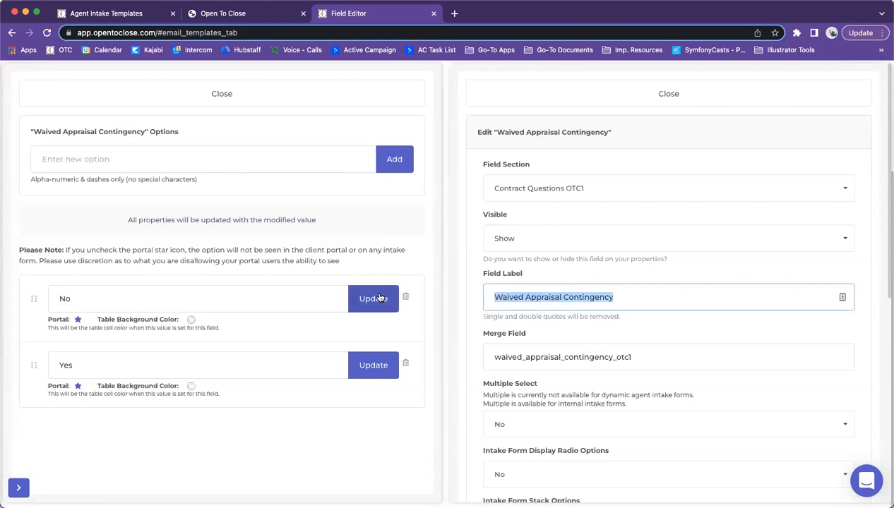
pyautogui.write('Will Th')
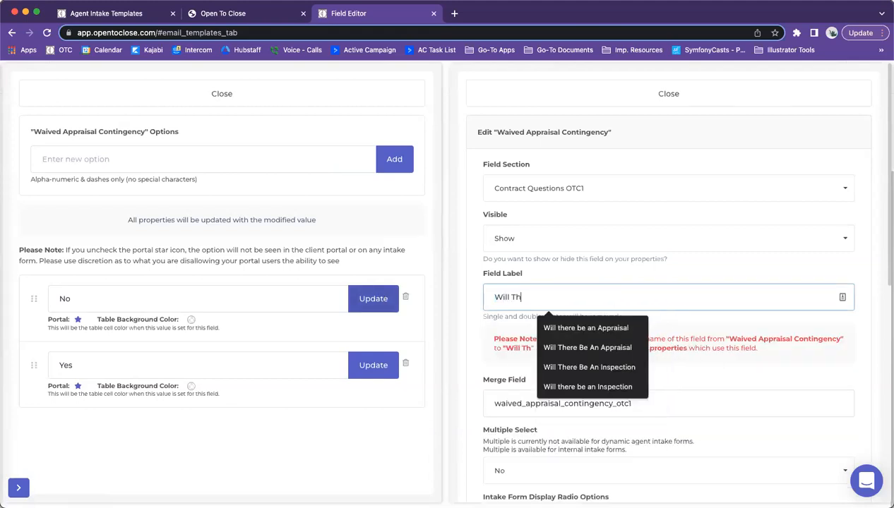
pyautogui.click(596, 349)
pyautogui.moveTo(613, 299); pyautogui.dragTo(465, 297)
pyautogui.click(657, 300)
# Step: Set the field's merge field to will_there_be_an_appraisal
pyautogui.moveTo(661, 404); pyautogui.dragTo(488, 404)
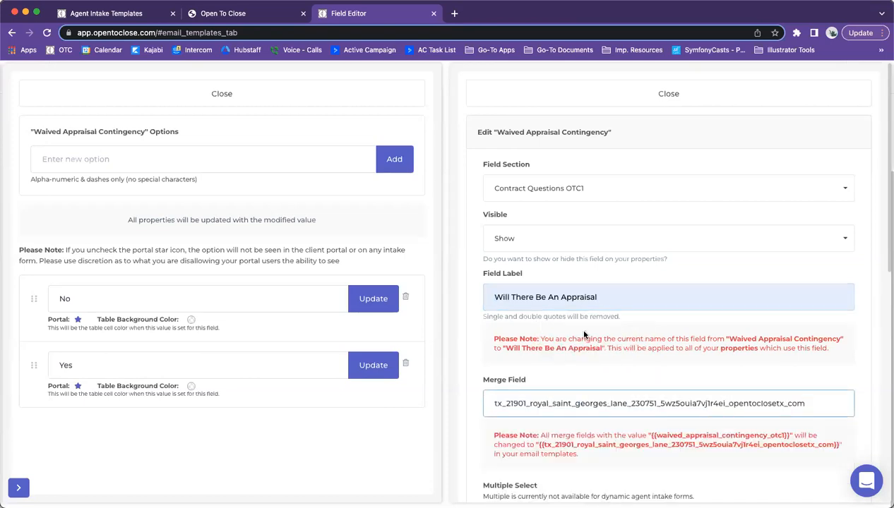
pyautogui.click(598, 298)
pyautogui.moveTo(606, 294); pyautogui.dragTo(367, 300)
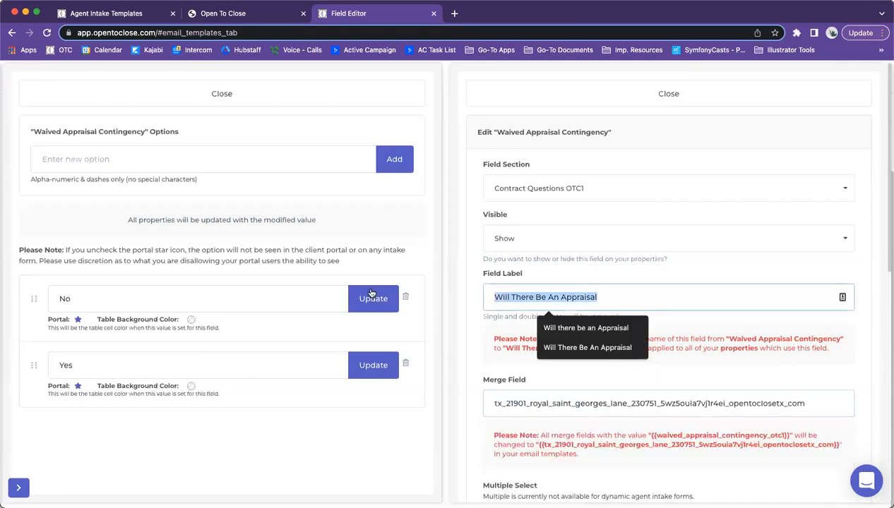
pyautogui.press('super+c')
pyautogui.moveTo(811, 404); pyautogui.dragTo(292, 387)
pyautogui.press('super+v')
pyautogui.moveTo(609, 296); pyautogui.dragTo(466, 287)
pyautogui.doubleClick(839, 404)
pyautogui.press('BackSpace')
pyautogui.write('will_there')
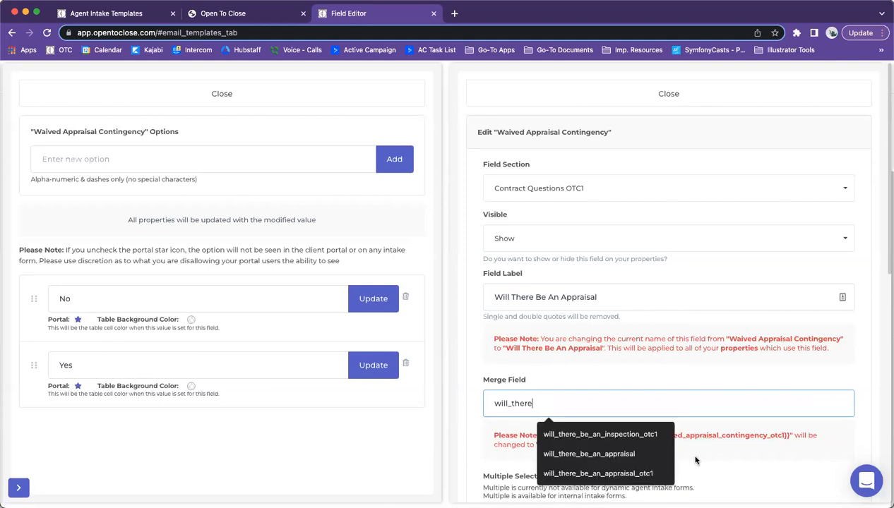
pyautogui.click(589, 455)
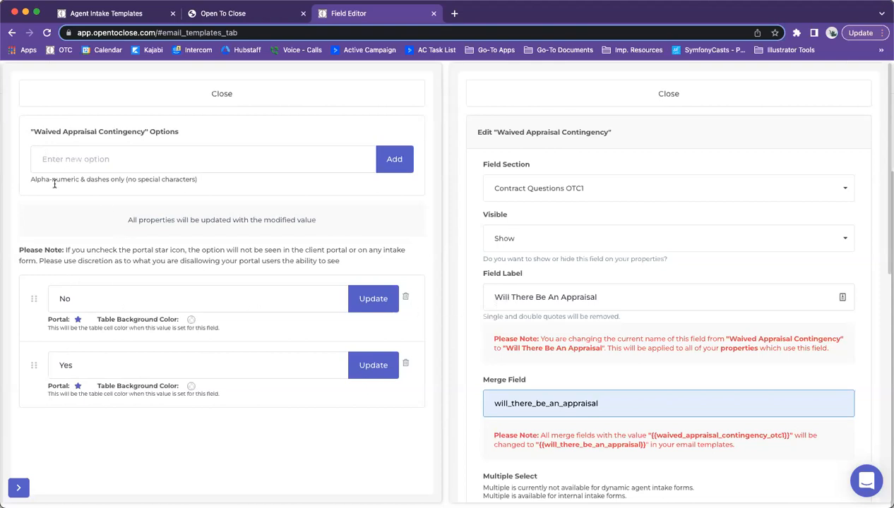
pyautogui.moveTo(32, 365)
pyautogui.mouseDown()
pyautogui.moveTo(31, 323)
pyautogui.moveTo(30, 360)
pyautogui.mouseUp()
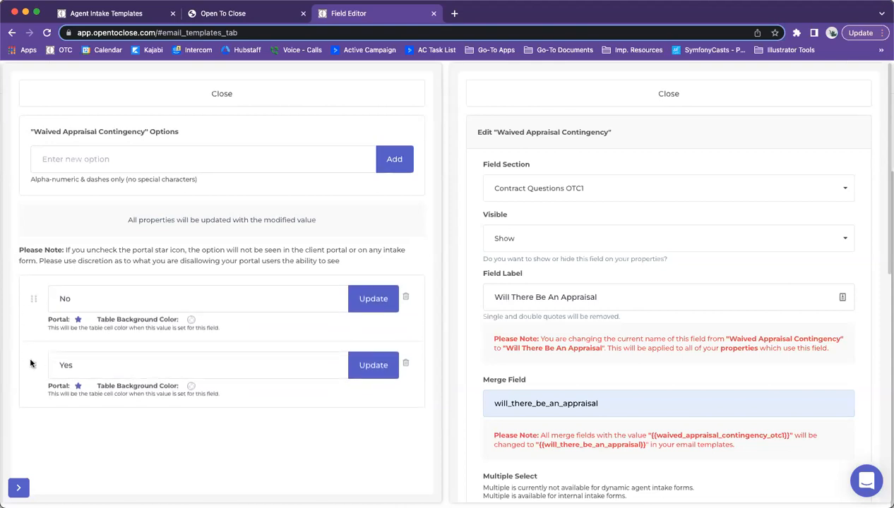
# Step: Retype the options as Yes then No, which triggers a duplicate value error
pyautogui.click(107, 14)
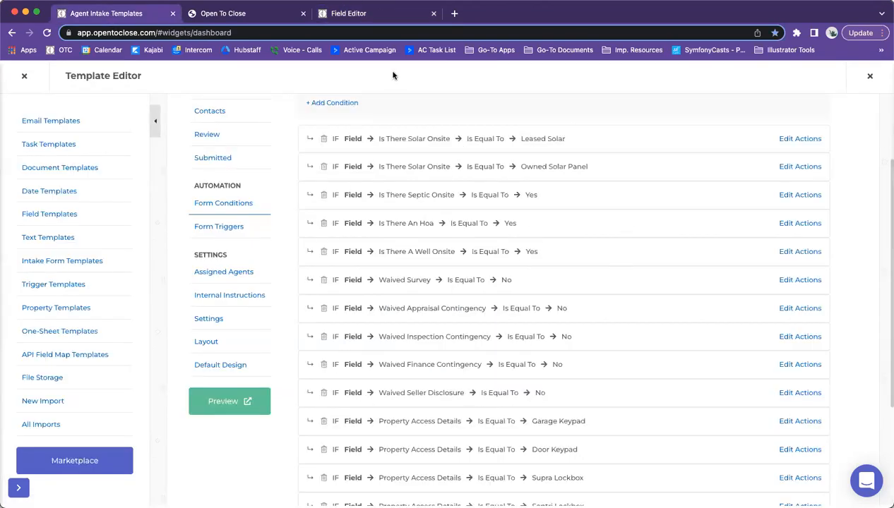
pyautogui.click(366, 15)
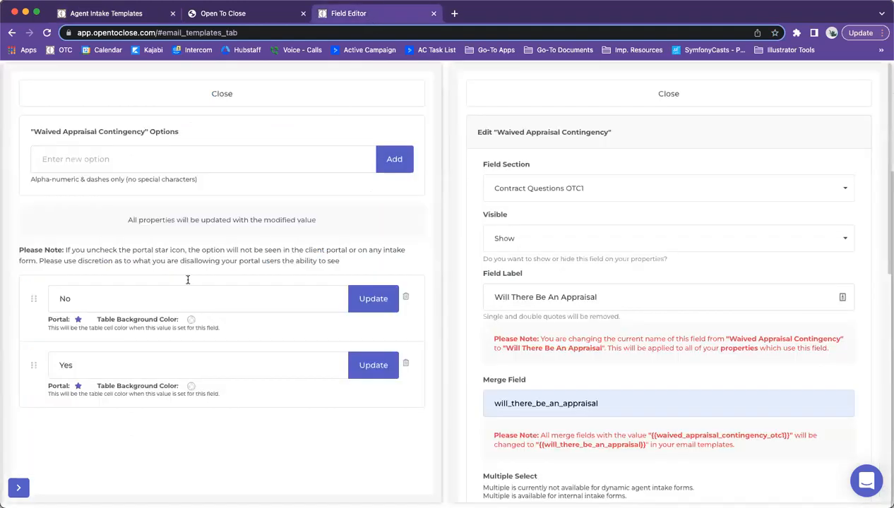
pyautogui.doubleClick(61, 298)
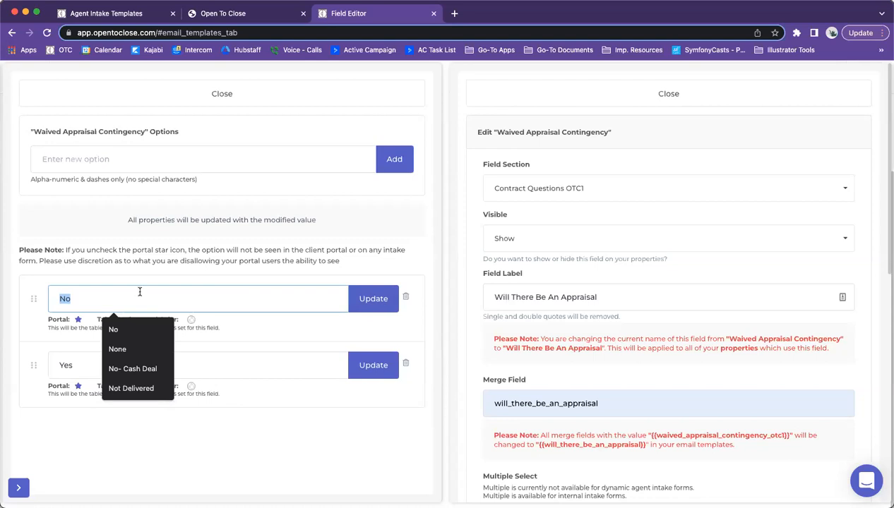
pyautogui.write('Yes')
pyautogui.click(53, 365)
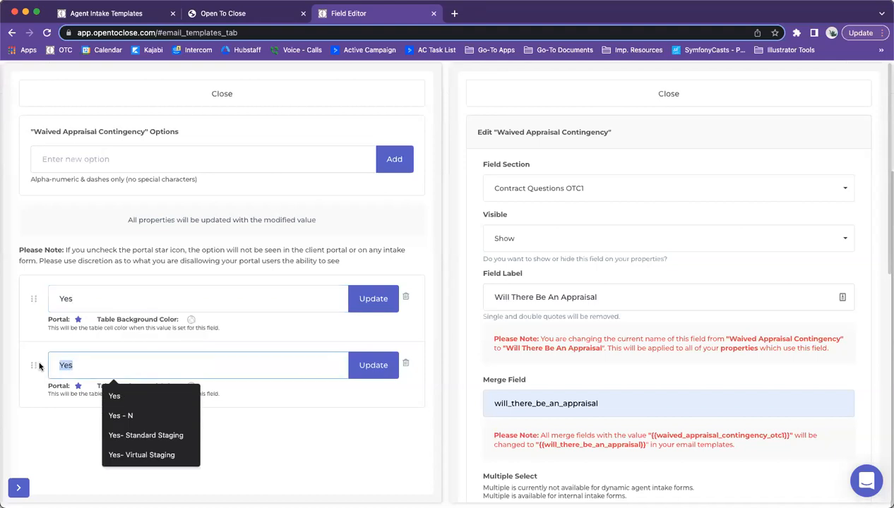
pyautogui.write('No')
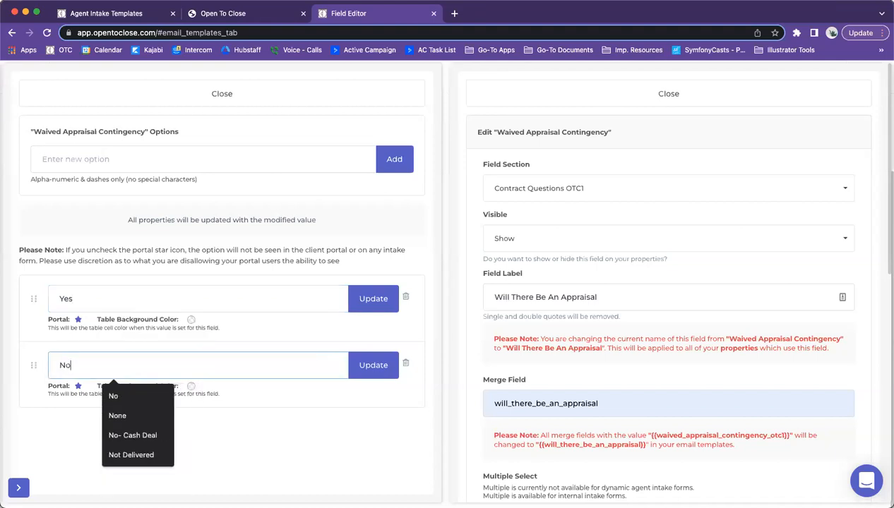
pyautogui.click(378, 301)
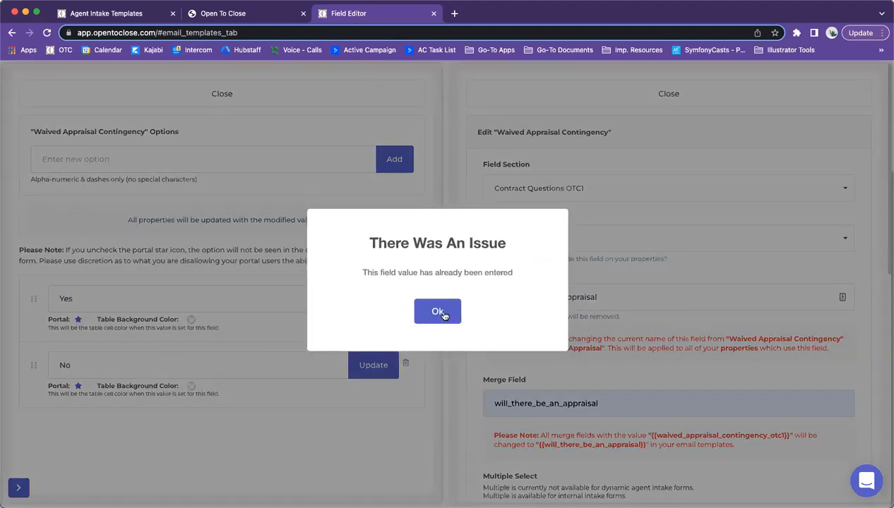
pyautogui.click(437, 311)
pyautogui.click(97, 365)
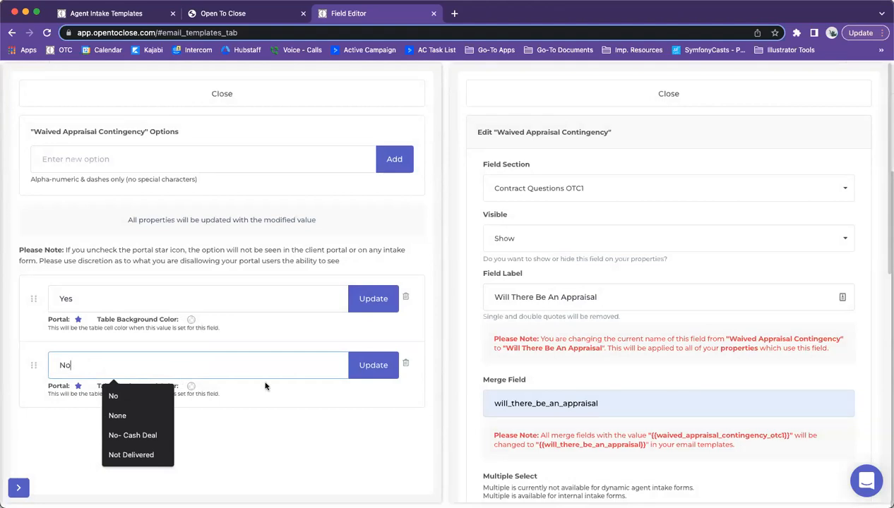
# Step: Swap the options via a temporary No-1 so Yes is first and No second
pyautogui.click(93, 290)
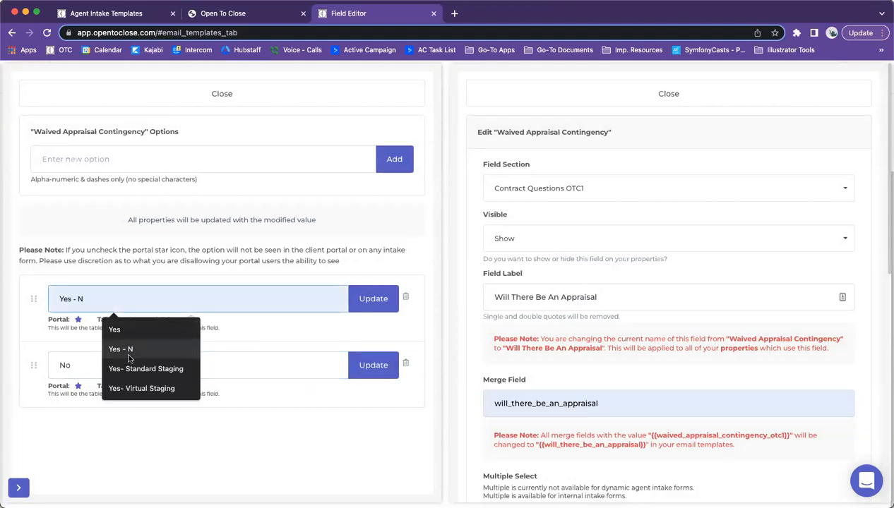
pyautogui.click(79, 366)
pyautogui.moveTo(78, 366); pyautogui.dragTo(22, 363)
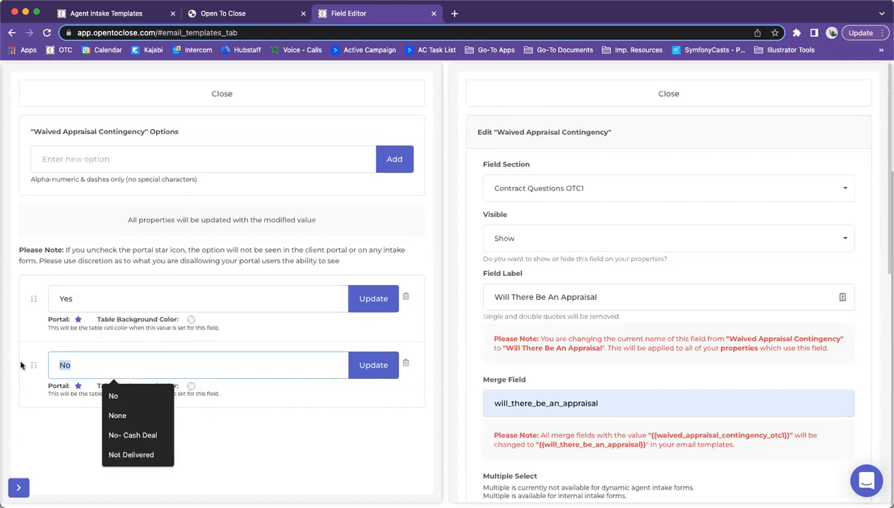
pyautogui.press('BackSpace')
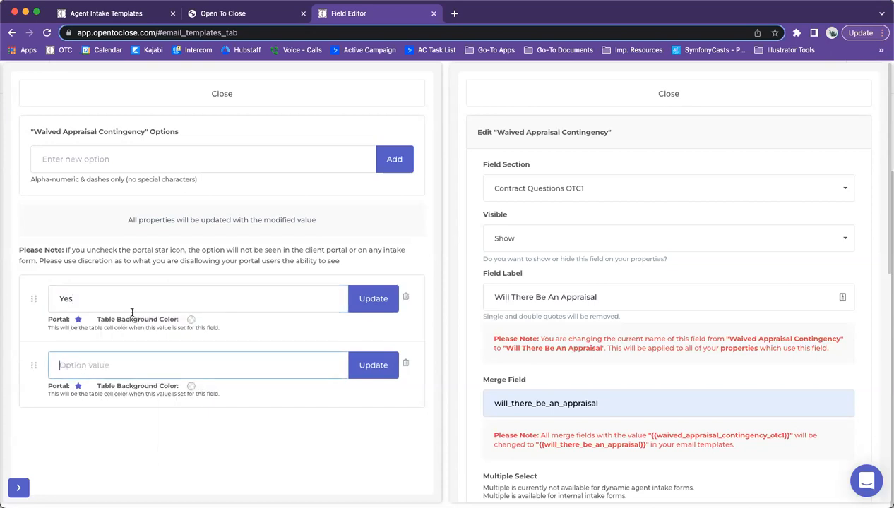
pyautogui.moveTo(78, 299); pyautogui.dragTo(19, 291)
pyautogui.write('No-')
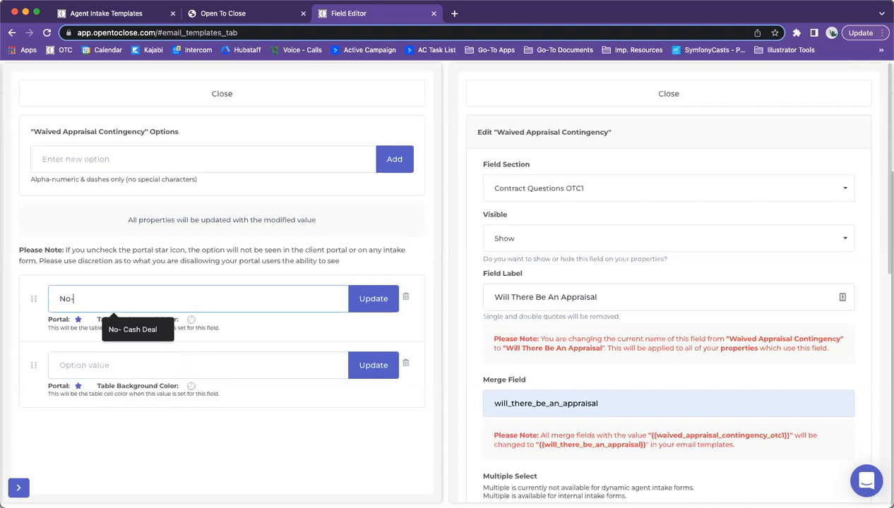
pyautogui.write('1')
pyautogui.click(367, 299)
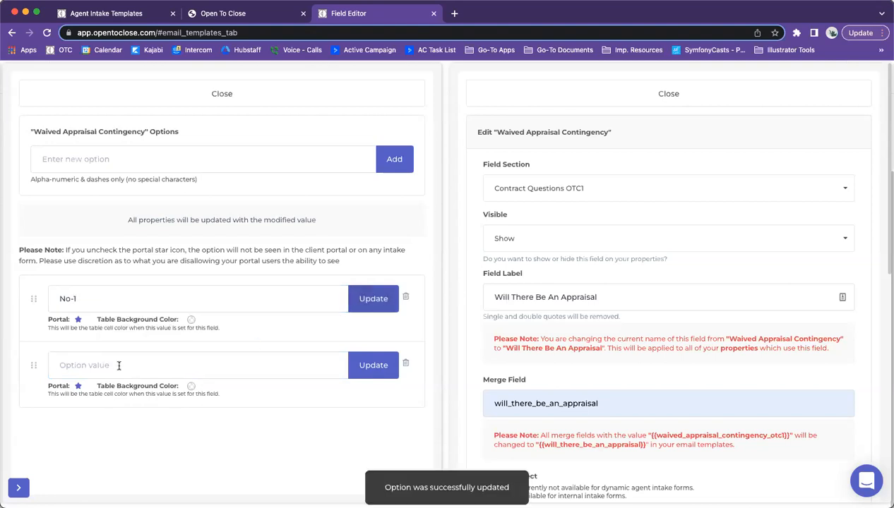
pyautogui.click(117, 365)
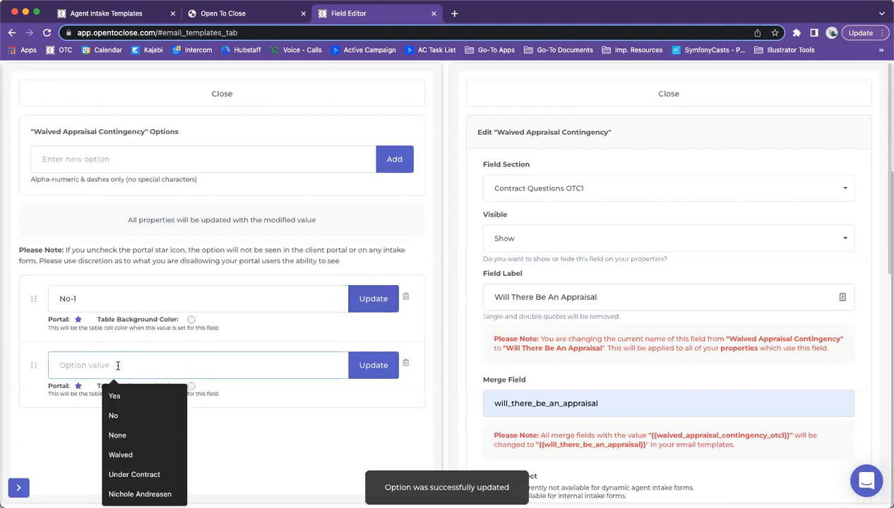
pyautogui.write('Y')
pyautogui.press('BackSpace')
pyautogui.write('No')
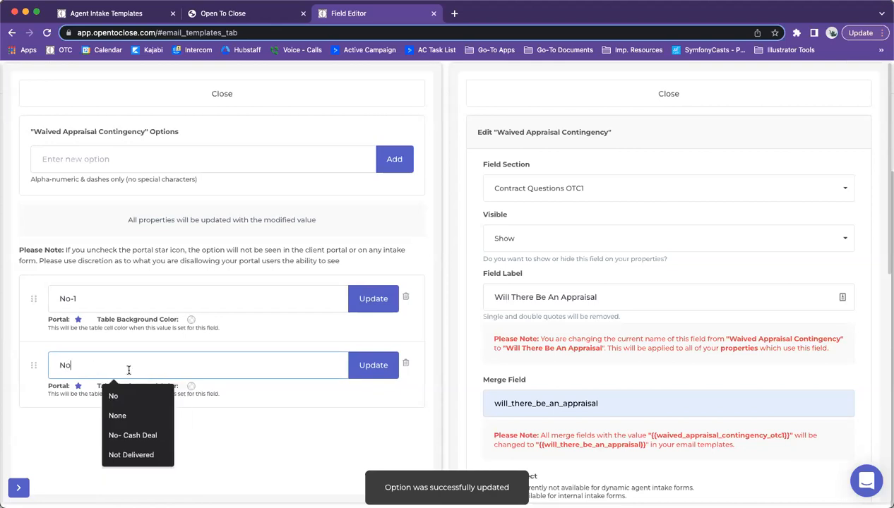
pyautogui.click(373, 366)
pyautogui.tripleClick(81, 299)
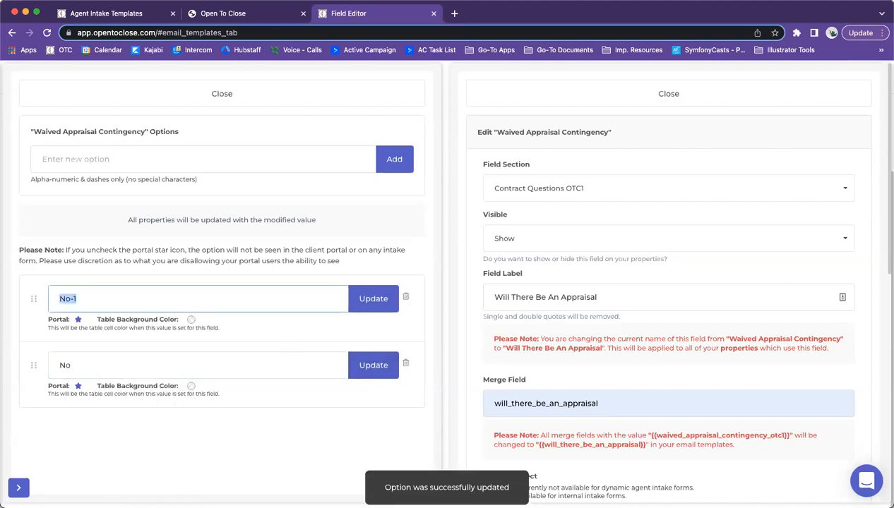
pyautogui.write('Yes')
pyautogui.click(364, 299)
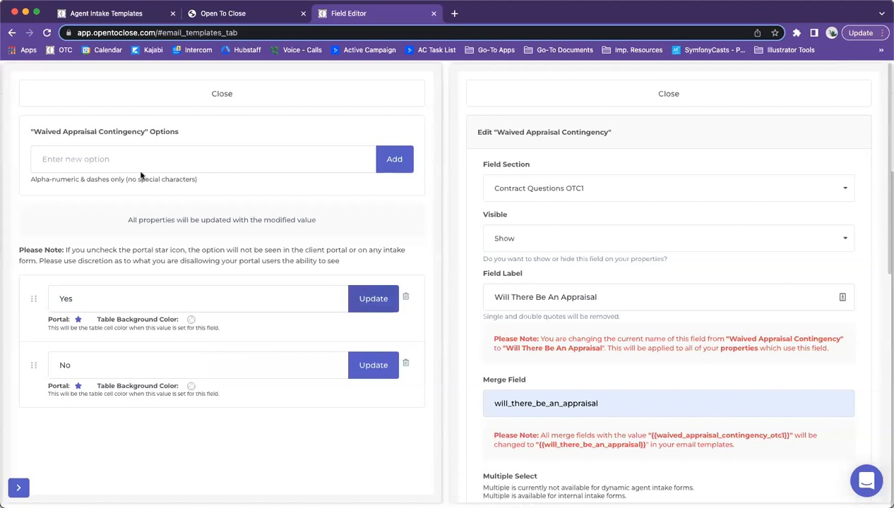
# Step: Tick 'I understand' to confirm the update affects all properties
pyautogui.click(130, 13)
pyautogui.click(348, 13)
pyautogui.scroll(-3, 636, 264)
pyautogui.scroll(-7, 636, 264)
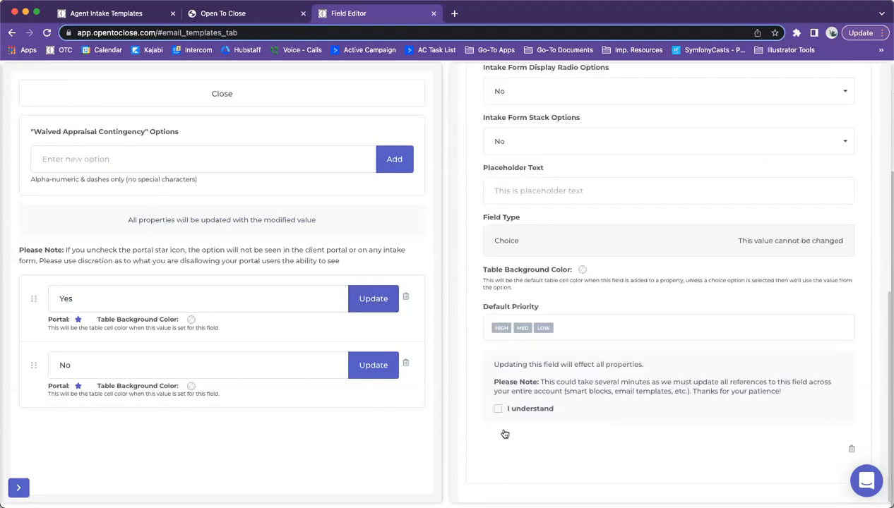
pyautogui.click(498, 409)
# Step: Save the appraisal field and reopen the Buyers Residential Contract (OTC1) form conditions
pyautogui.click(504, 459)
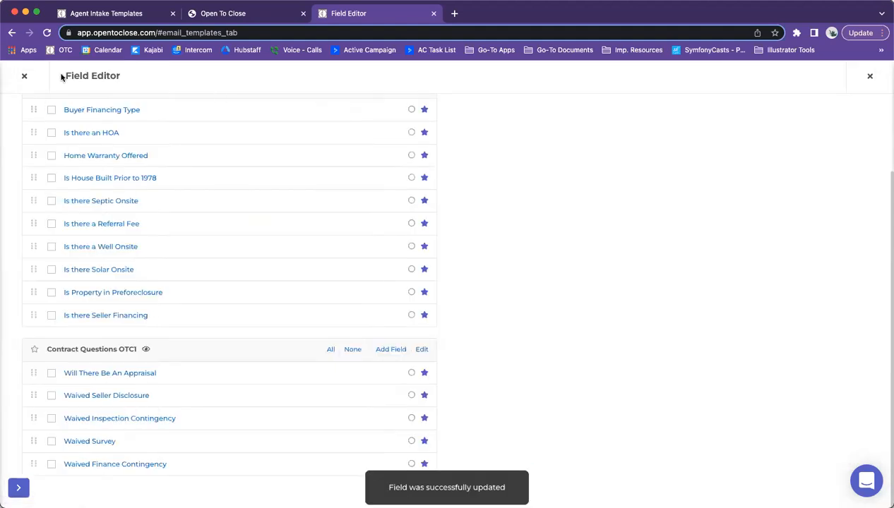
pyautogui.click(81, 13)
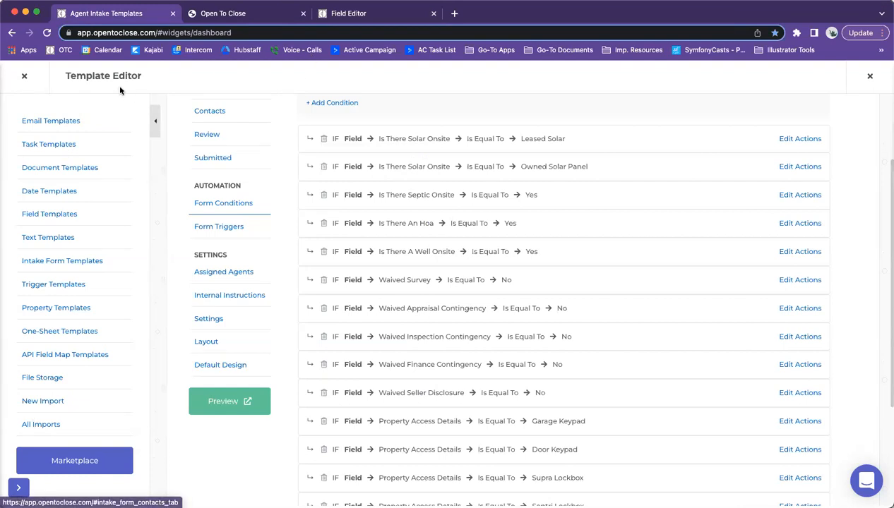
pyautogui.click(71, 261)
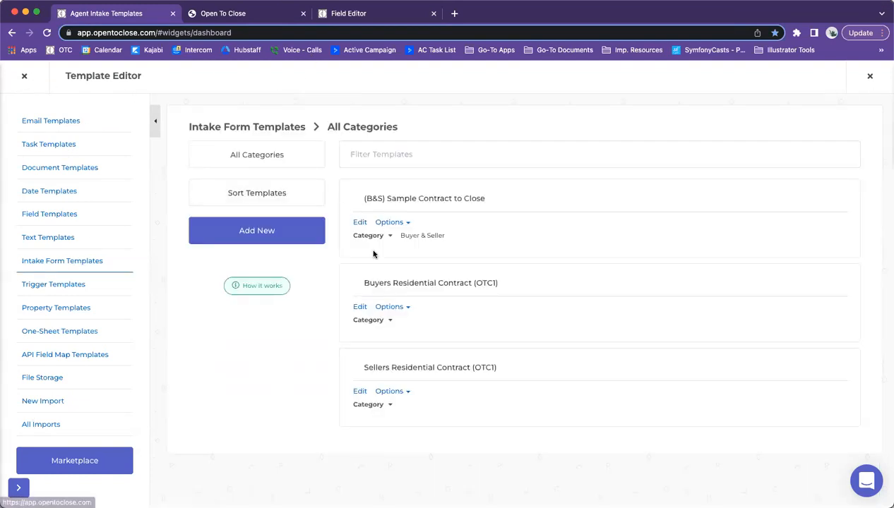
pyautogui.click(360, 307)
pyautogui.click(225, 315)
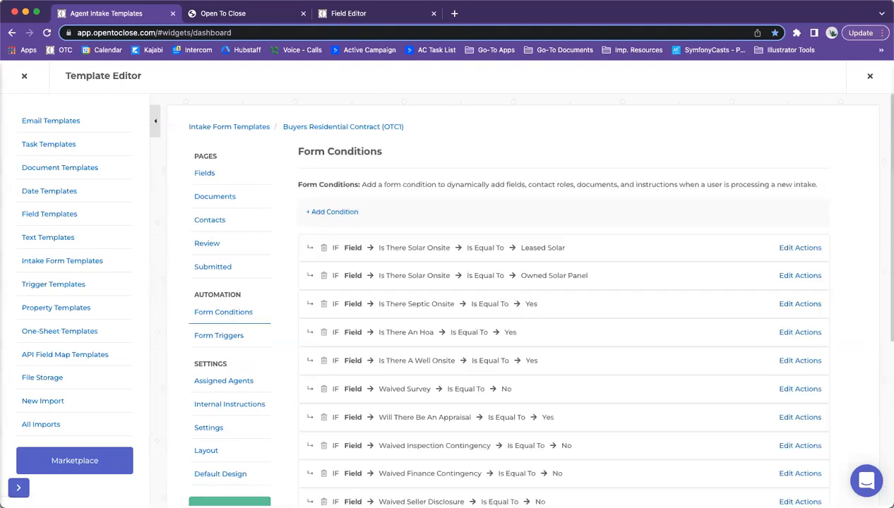
# Step: Check the Will There Be An Appraisal field's settings, then view the appraisal condition's actions
pyautogui.click(332, 12)
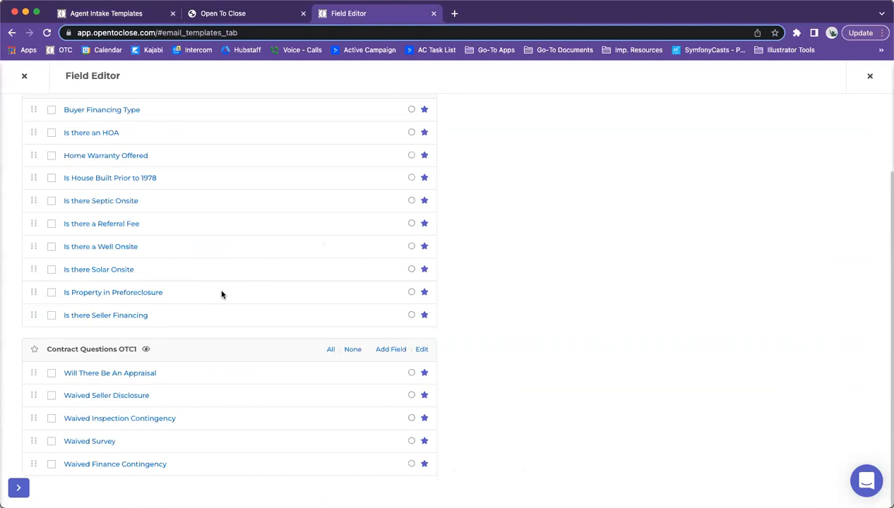
pyautogui.click(116, 373)
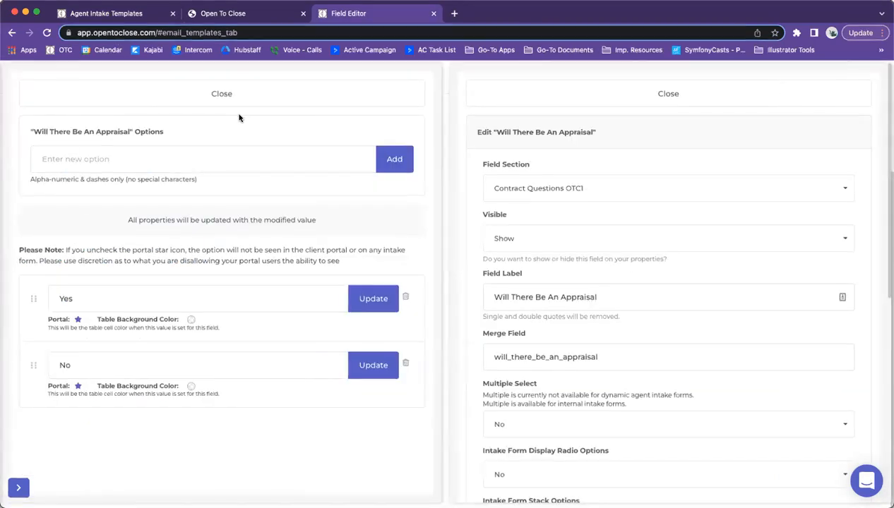
pyautogui.click(126, 20)
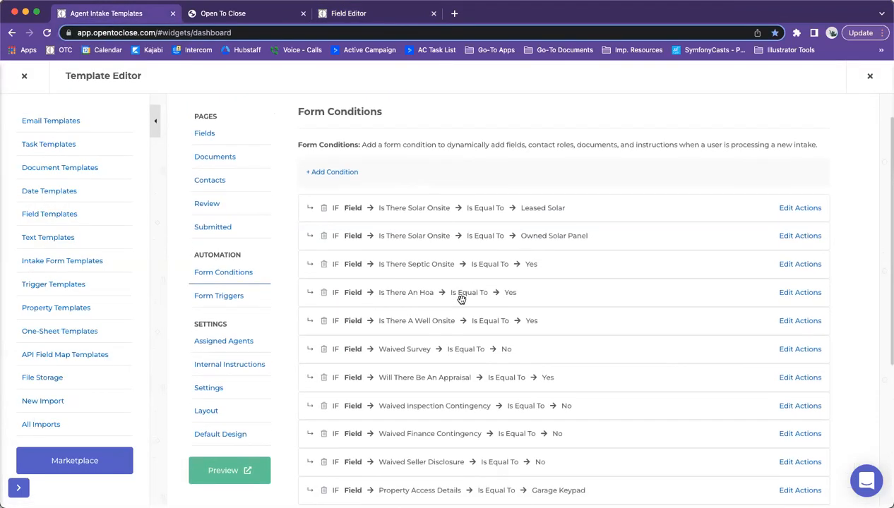
pyautogui.scroll(1, 419, 359)
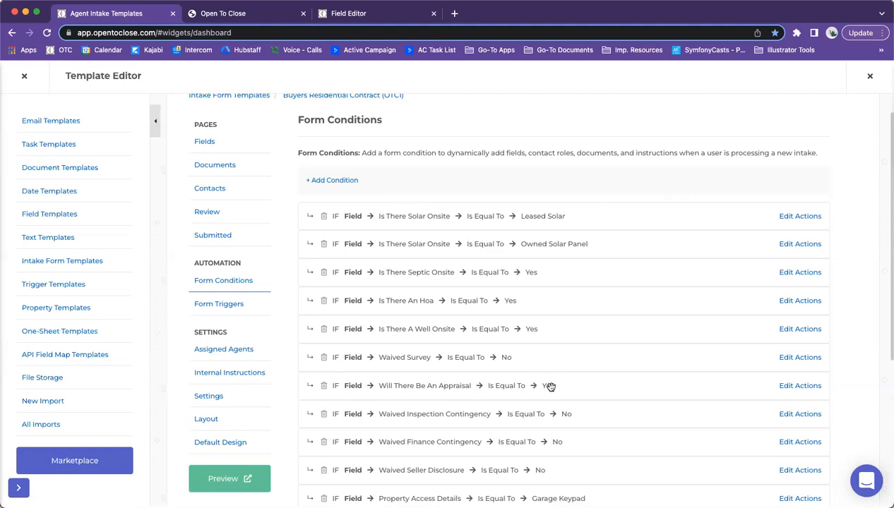
pyautogui.click(803, 386)
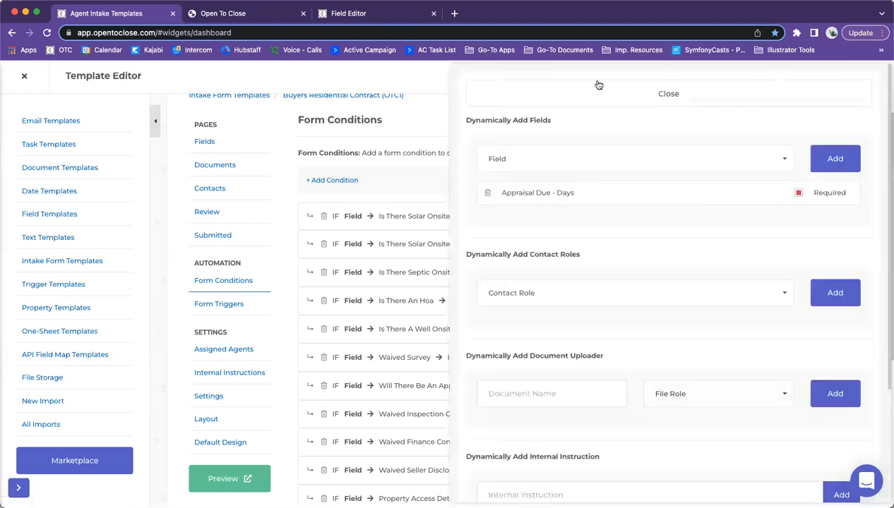
# Step: Close the appraisal condition's actions panel showing the Appraisal Due - Days field
pyautogui.click(590, 95)
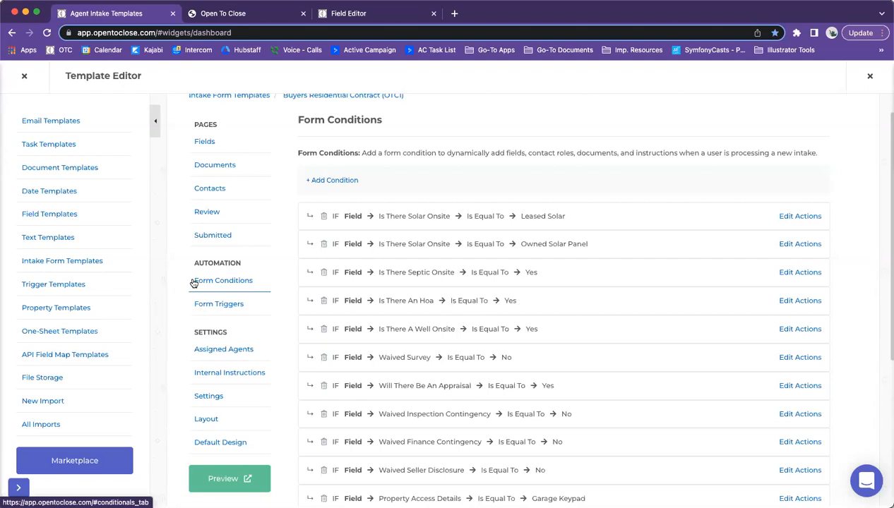
# Step: Show the OTC1 Form Triggers with all details expanded and begin a new trigger
pyautogui.click(206, 312)
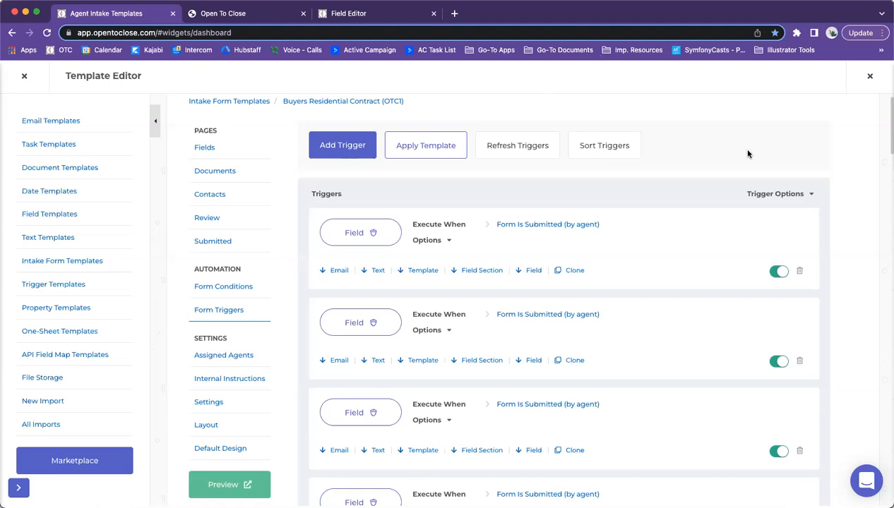
pyautogui.scroll(-1, 748, 153)
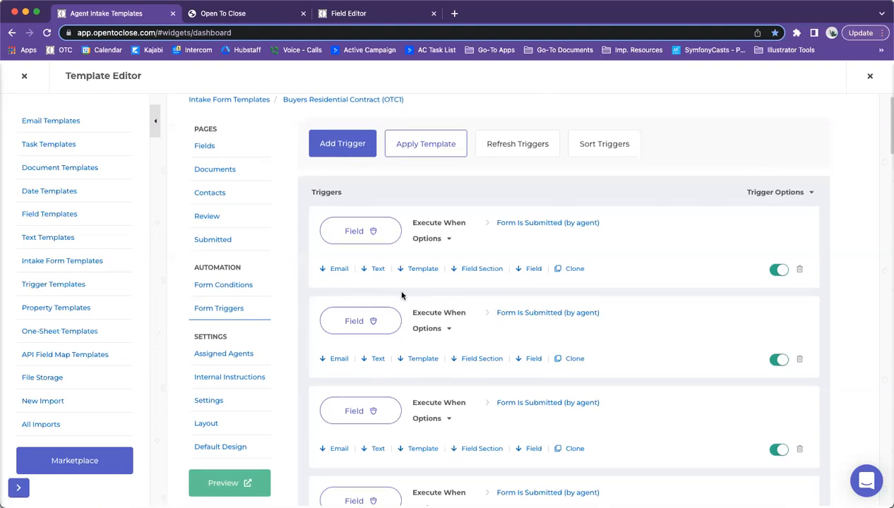
pyautogui.click(780, 194)
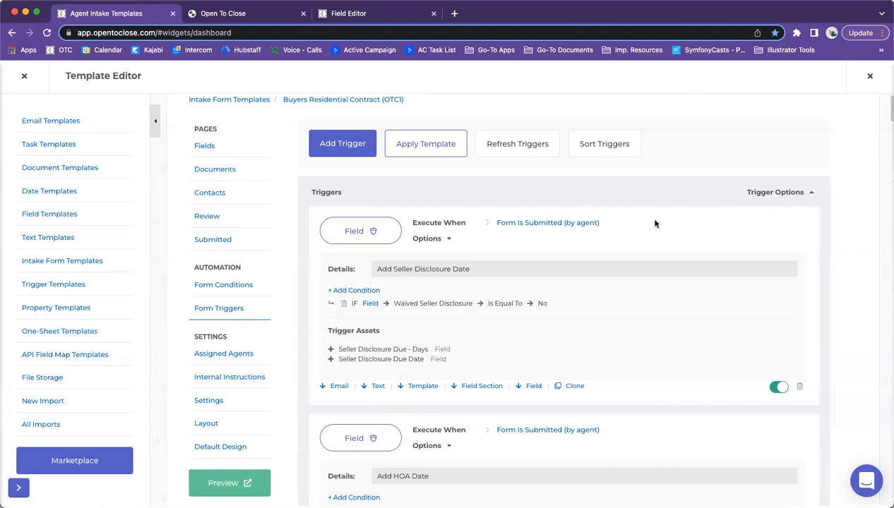
pyautogui.click(355, 139)
pyautogui.click(353, 206)
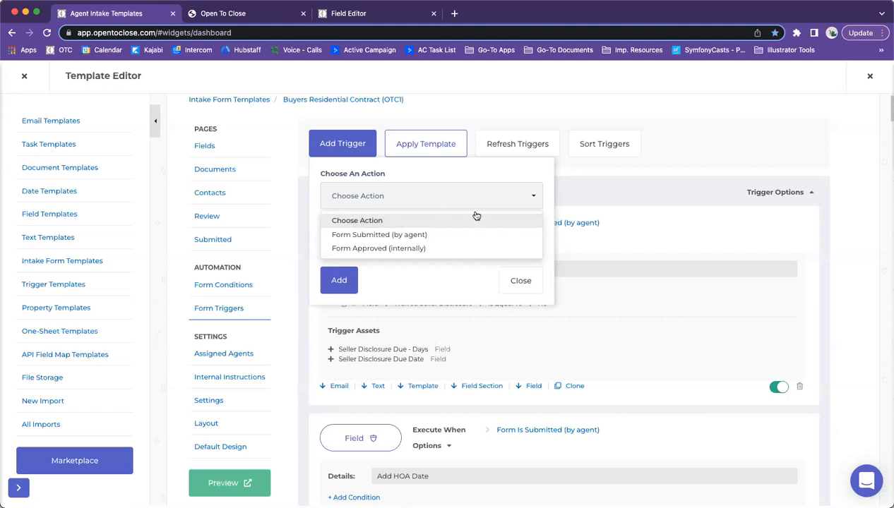
# Step: Set the new trigger's action to Form Submitted (by agent), then cancel adding it
pyautogui.click(357, 236)
pyautogui.click(353, 248)
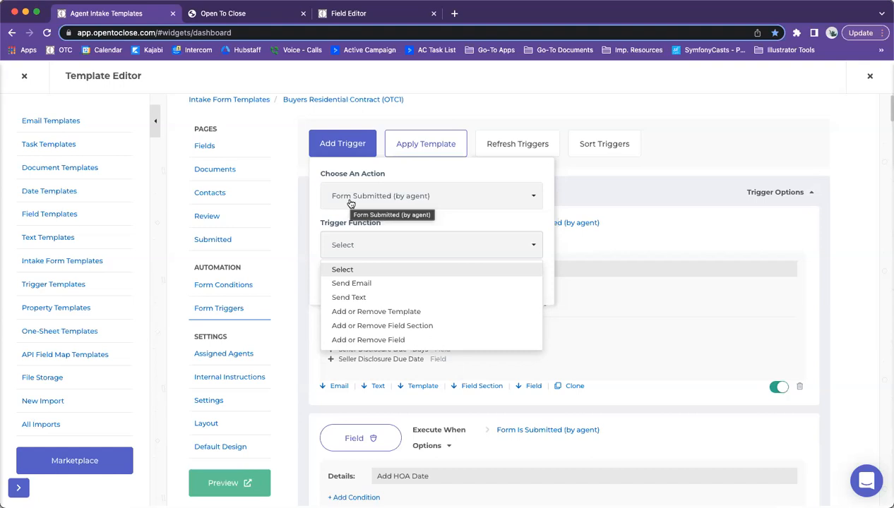
pyautogui.click(443, 173)
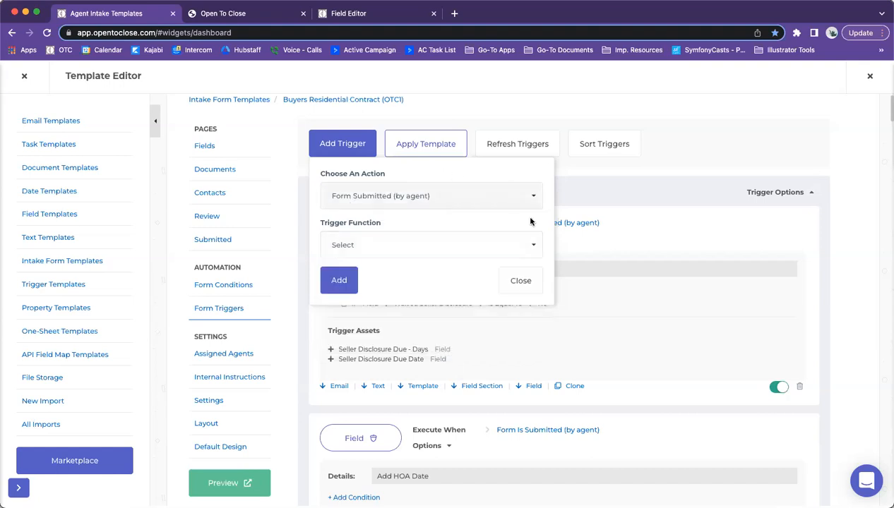
pyautogui.click(520, 281)
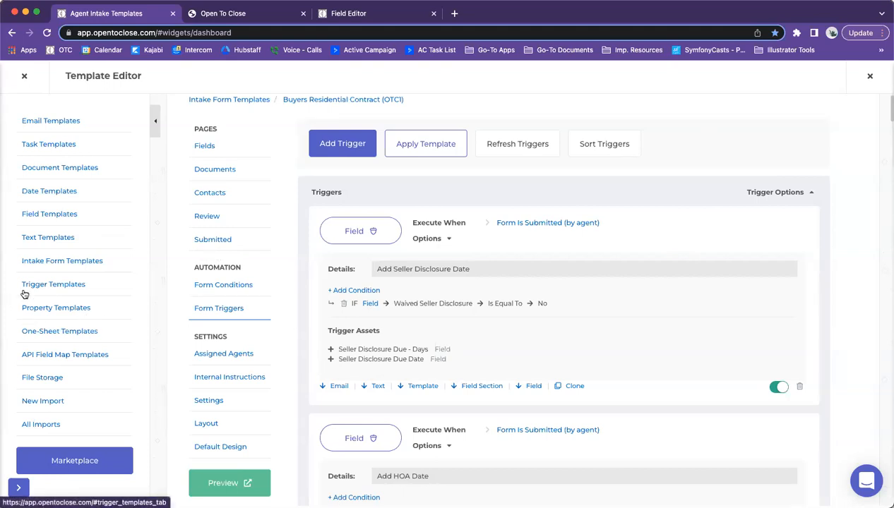
# Step: Preview the available trigger templates without applying any, then refresh the form's trigger list
pyautogui.click(427, 142)
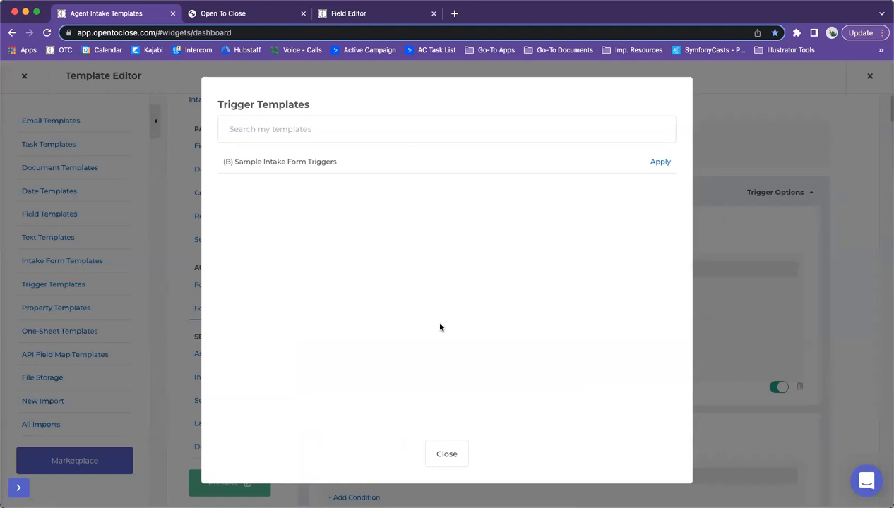
pyautogui.click(448, 454)
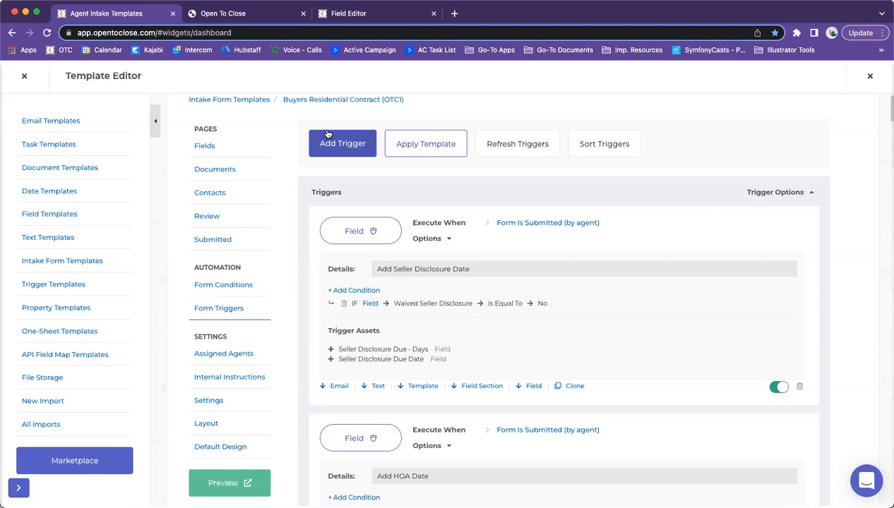
pyautogui.click(508, 146)
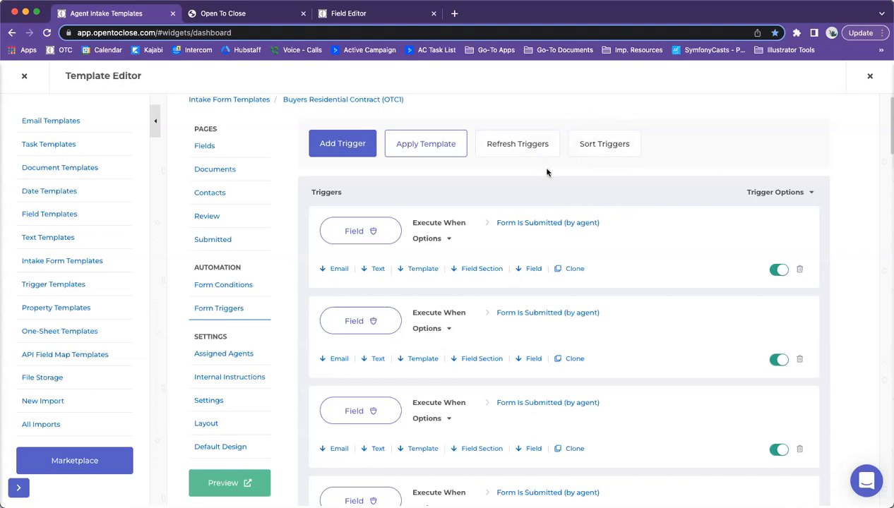
# Step: Scroll through the Sort Triggers order, then expand the first trigger's Add Seller Disclosure Date details
pyautogui.click(593, 146)
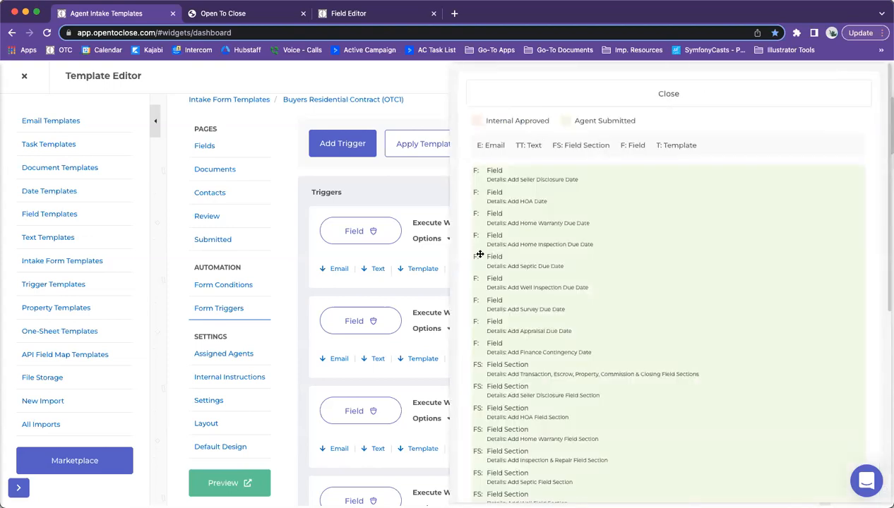
pyautogui.scroll(-3, 512, 157)
pyautogui.scroll(3, 512, 157)
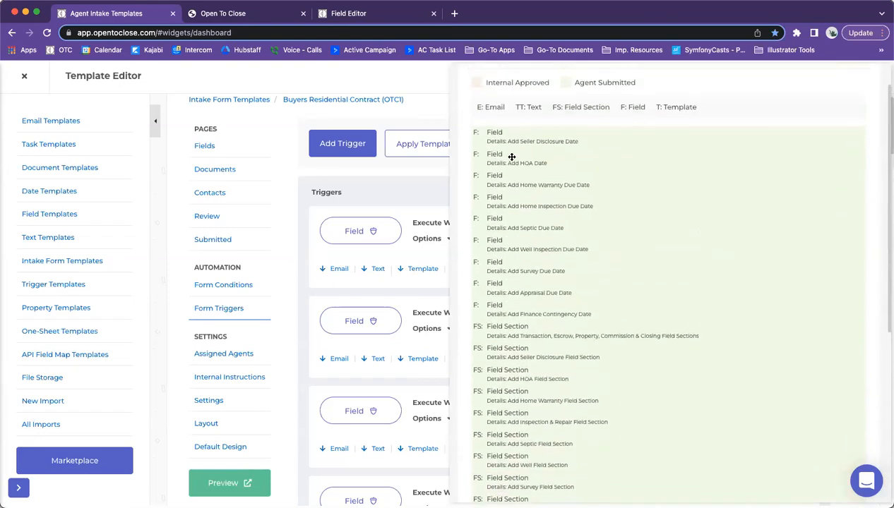
pyautogui.moveTo(648, 114); pyautogui.dragTo(494, 117)
pyautogui.click(460, 120)
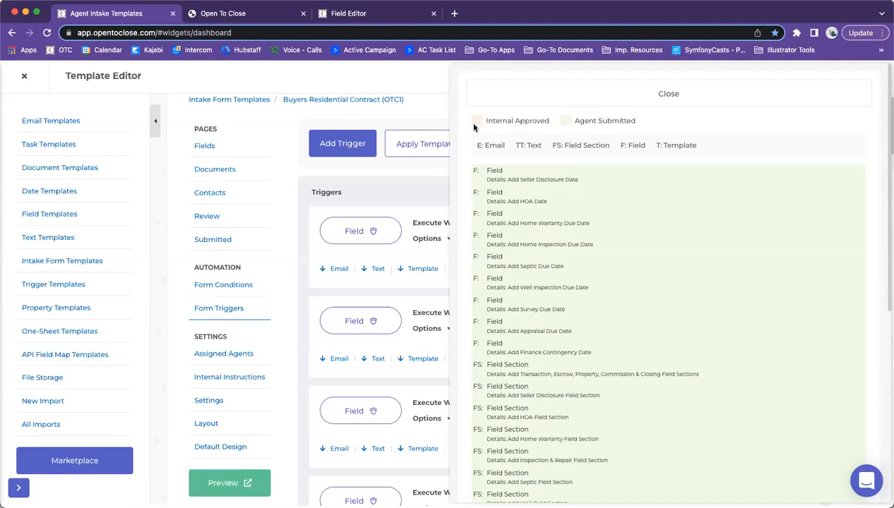
pyautogui.scroll(-8, 535, 235)
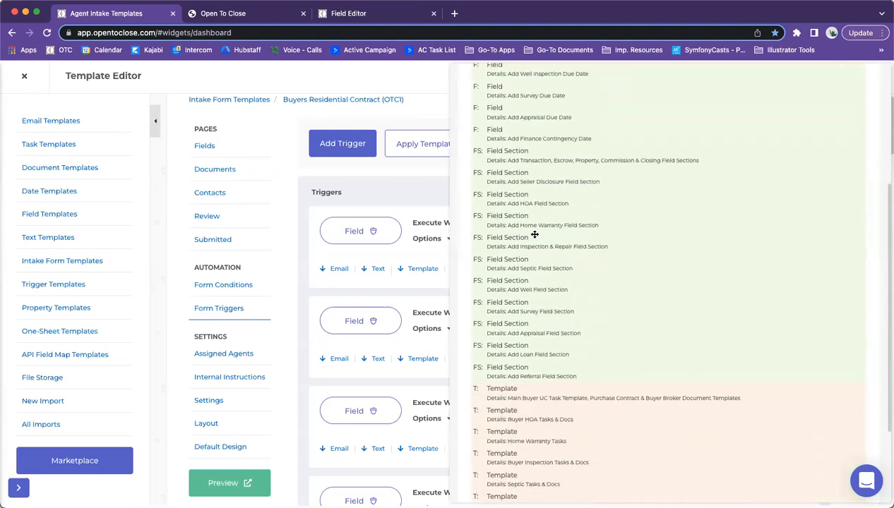
pyautogui.scroll(8, 535, 234)
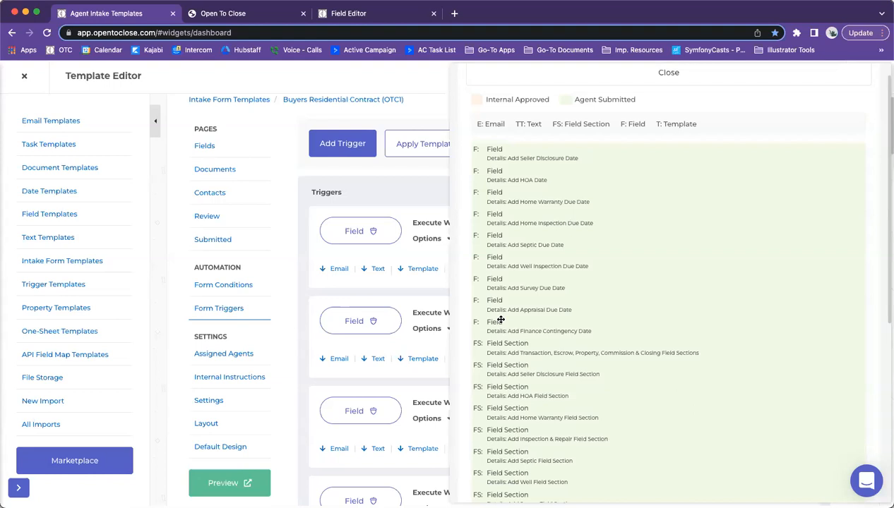
pyautogui.scroll(-2, 501, 319)
pyautogui.scroll(-1, 494, 106)
pyautogui.scroll(-4, 493, 240)
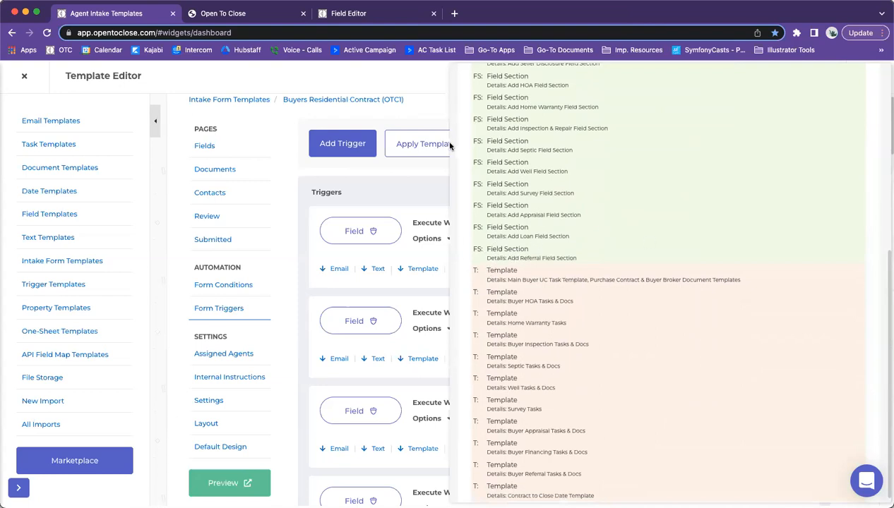
pyautogui.scroll(-1, 493, 189)
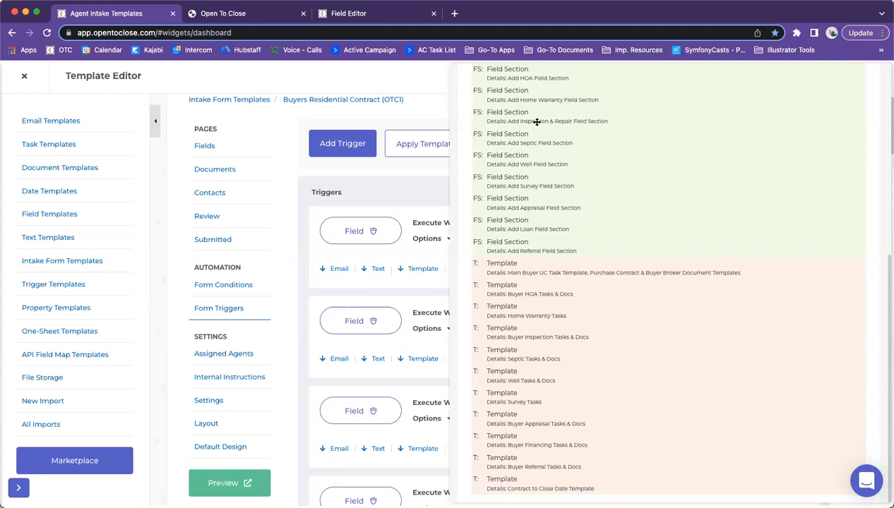
pyautogui.scroll(2, 523, 146)
pyautogui.scroll(6, 523, 146)
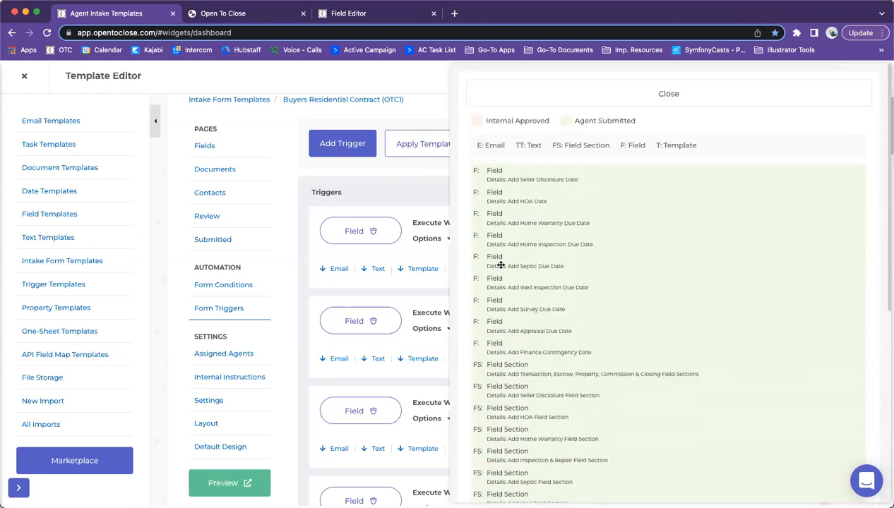
pyautogui.click(593, 95)
pyautogui.click(432, 237)
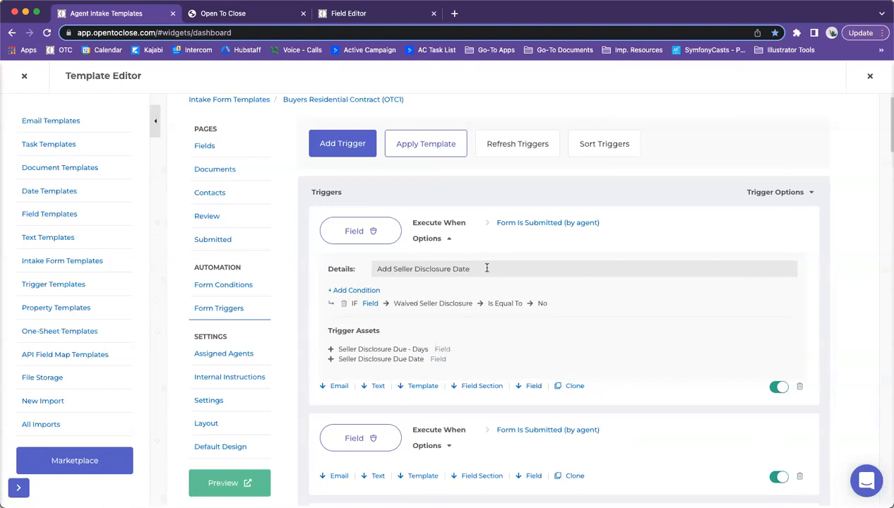
# Step: Clear and then restore the Add Seller Disclosure Date trigger's Details text
pyautogui.moveTo(481, 266); pyautogui.dragTo(306, 261)
pyautogui.press('super+c')
pyautogui.press('BackSpace')
pyautogui.click(603, 147)
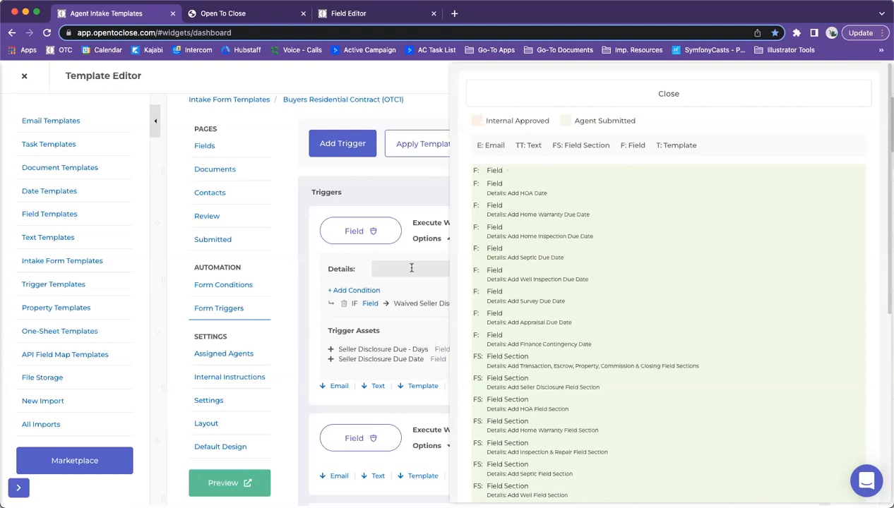
pyautogui.click(578, 85)
pyautogui.click(413, 269)
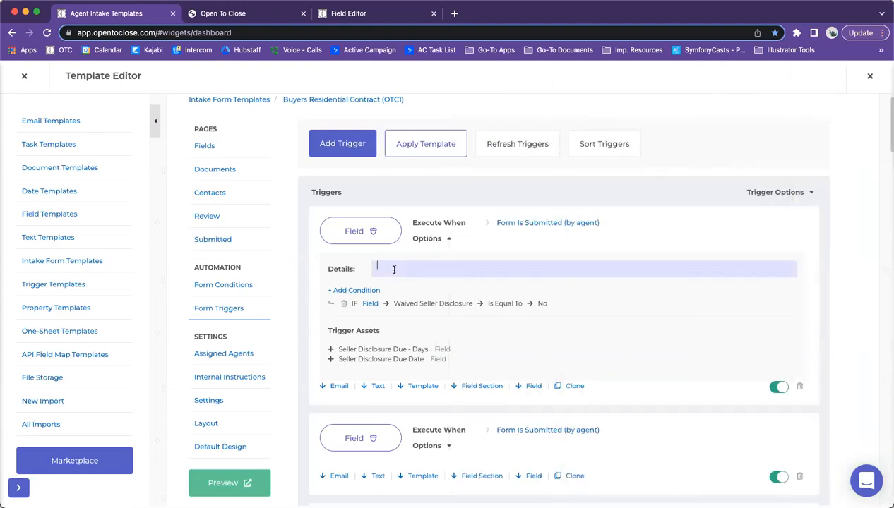
pyautogui.press('super+v')
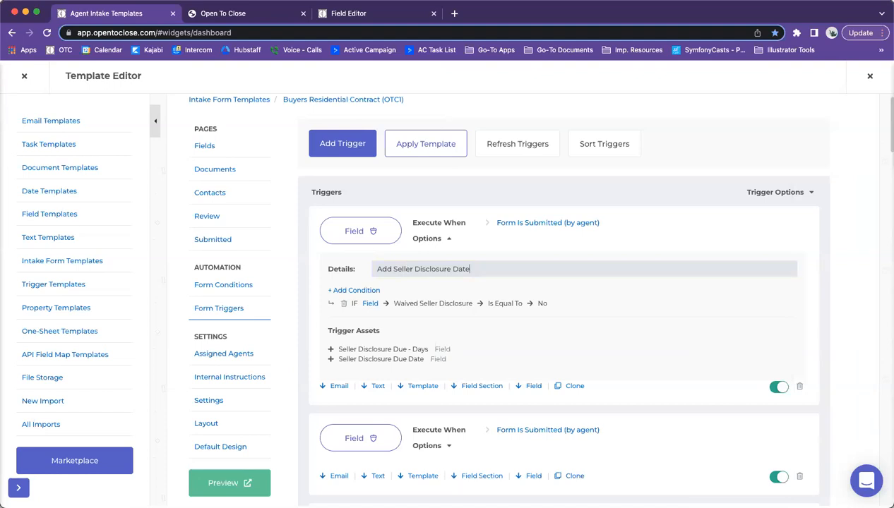
pyautogui.click(500, 281)
# Step: Move the Seller Disclosure Date trigger lower in the order, expand all triggers, and start a new trigger
pyautogui.click(587, 141)
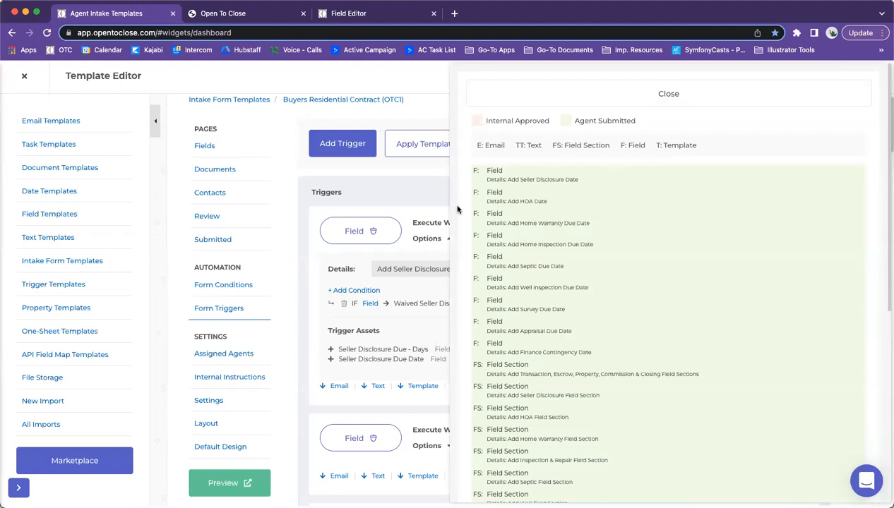
pyautogui.moveTo(494, 167)
pyautogui.mouseDown()
pyautogui.moveTo(566, 177)
pyautogui.moveTo(494, 176)
pyautogui.moveTo(494, 280)
pyautogui.moveTo(498, 183)
pyautogui.mouseUp()
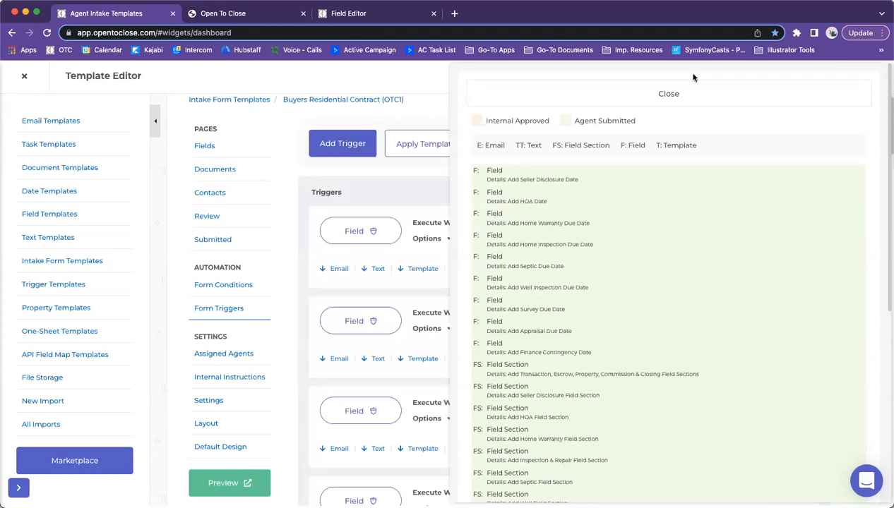
pyautogui.click(668, 93)
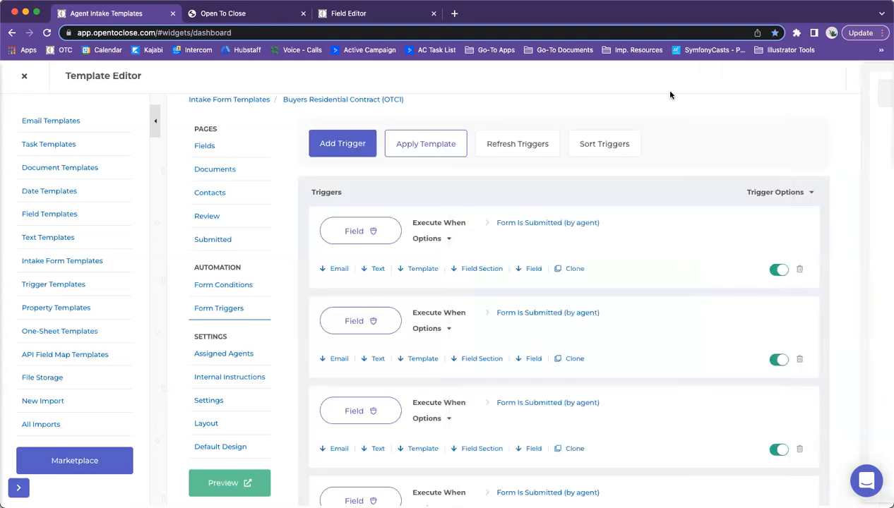
pyautogui.click(782, 198)
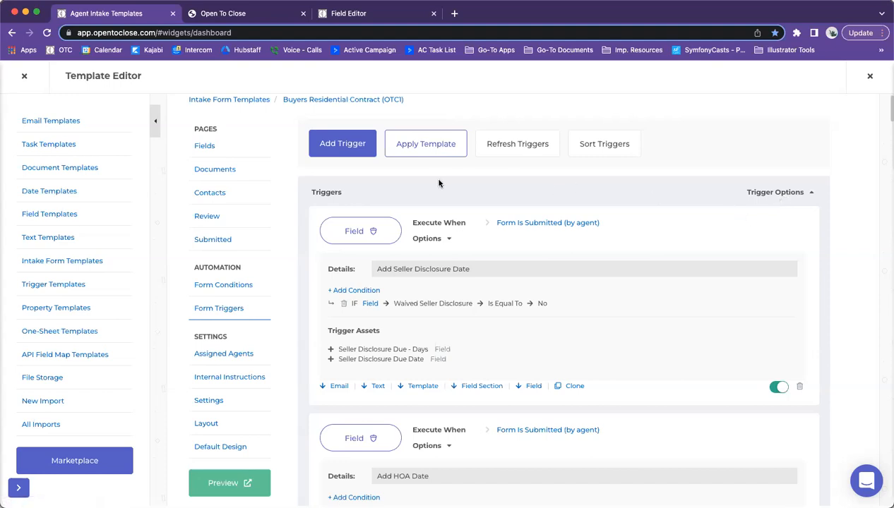
pyautogui.click(342, 154)
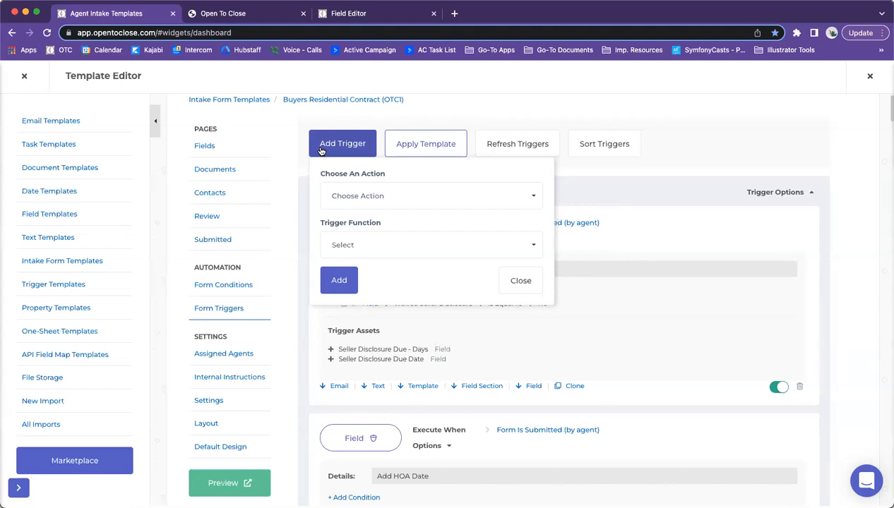
# Step: Set the new trigger's action to Form Submitted (by agent) and its function to Send Email
pyautogui.click(345, 195)
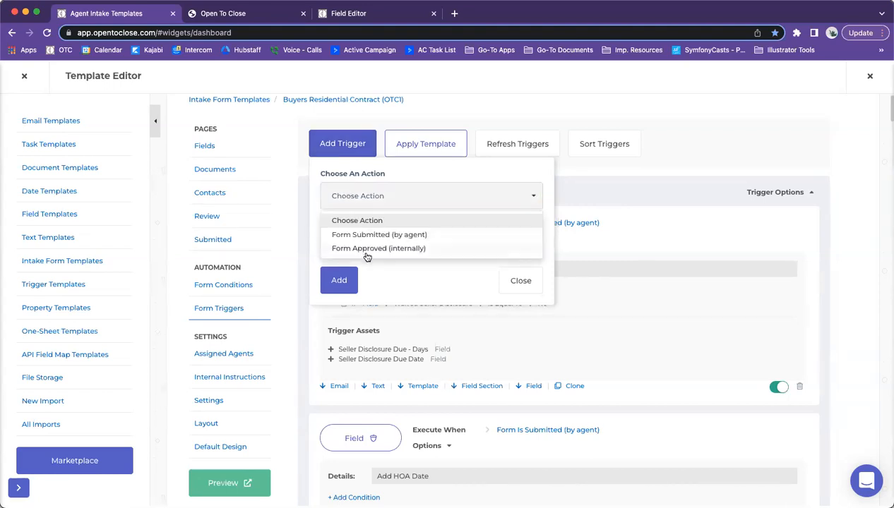
pyautogui.click(355, 238)
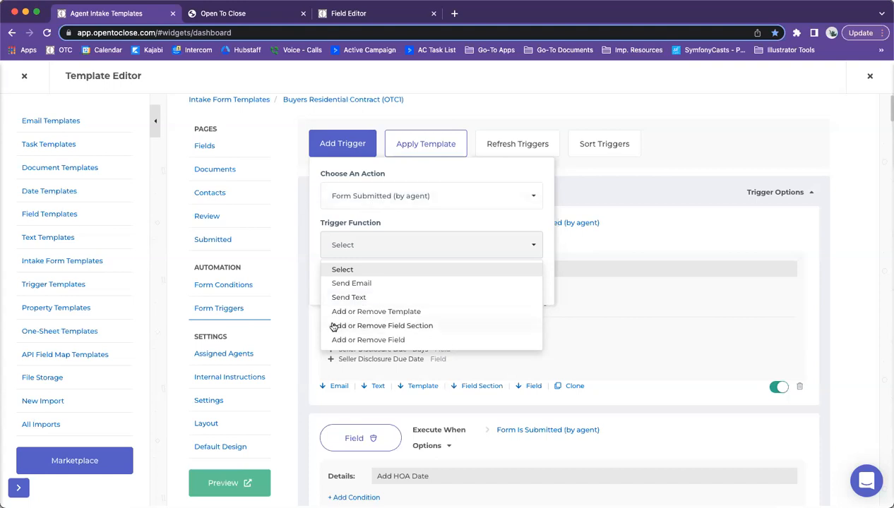
pyautogui.click(341, 283)
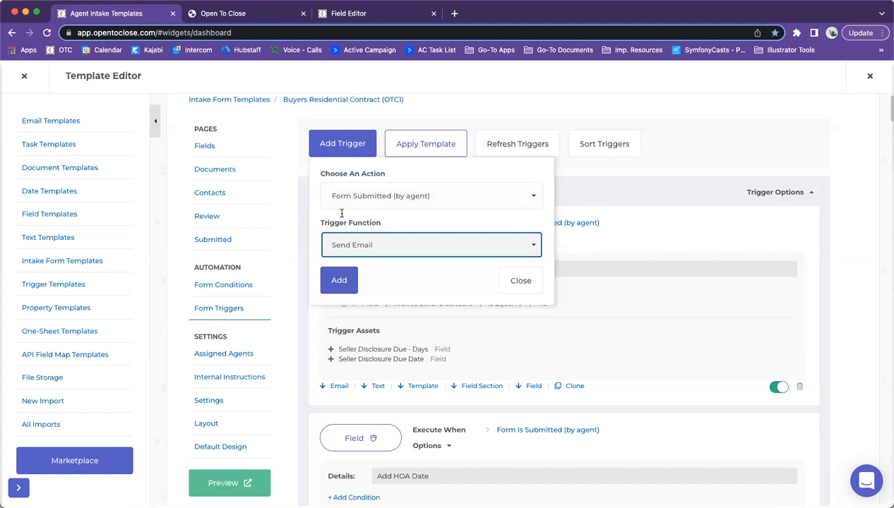
# Step: Add the email trigger and enter the subject 'New Contract Received!'
pyautogui.click(342, 281)
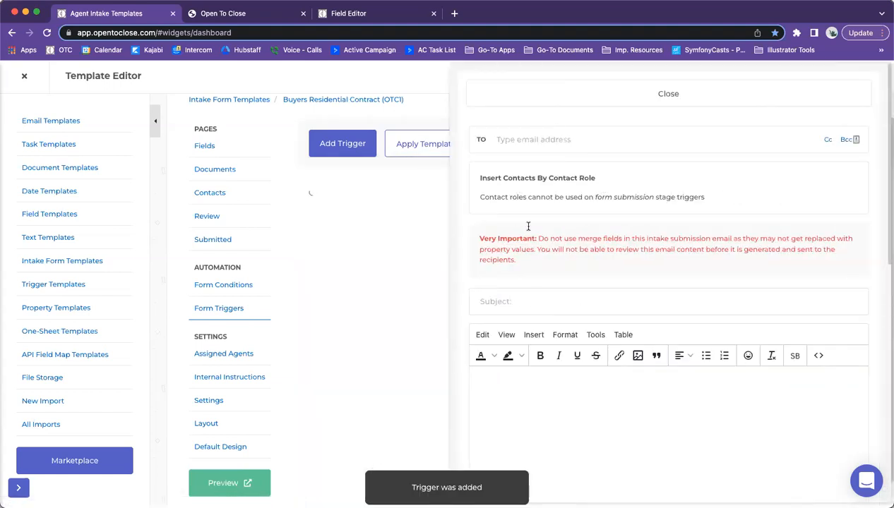
pyautogui.moveTo(517, 260); pyautogui.dragTo(482, 237)
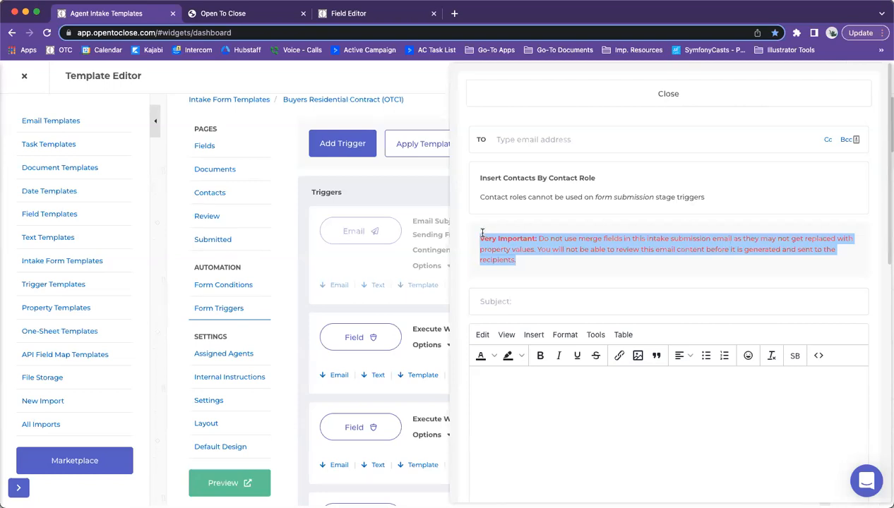
pyautogui.click(514, 302)
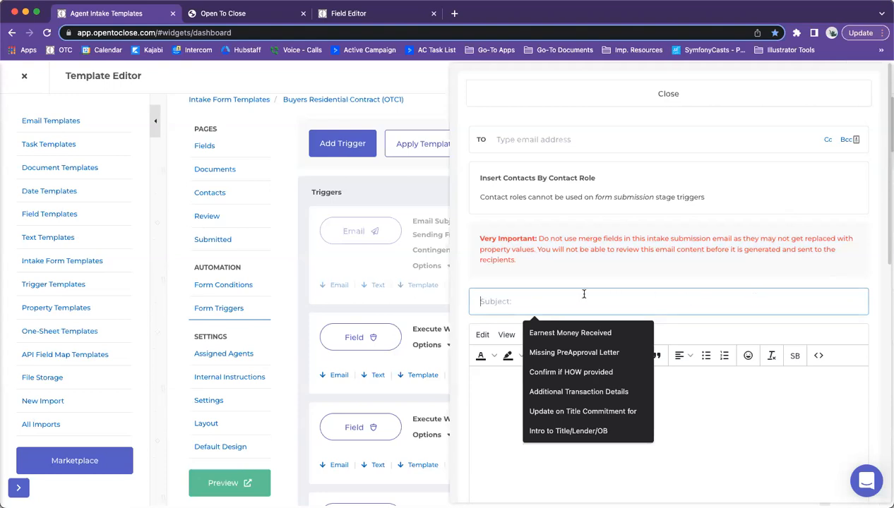
pyautogui.write('New ')
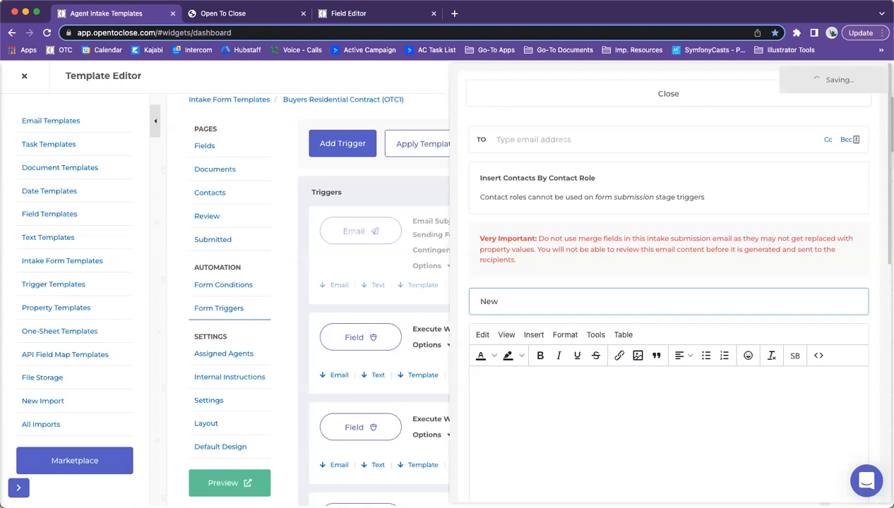
pyautogui.write('Contract Recieve')
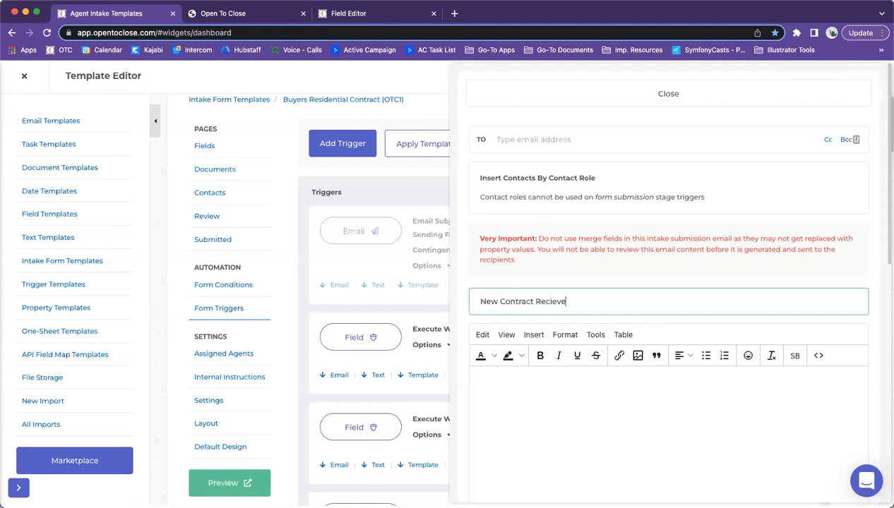
pyautogui.press('BackSpace')
pyautogui.press('BackSpace')
pyautogui.press('BackSpace')
pyautogui.press('BackSpace')
pyautogui.write('eived!')
pyautogui.click(540, 399)
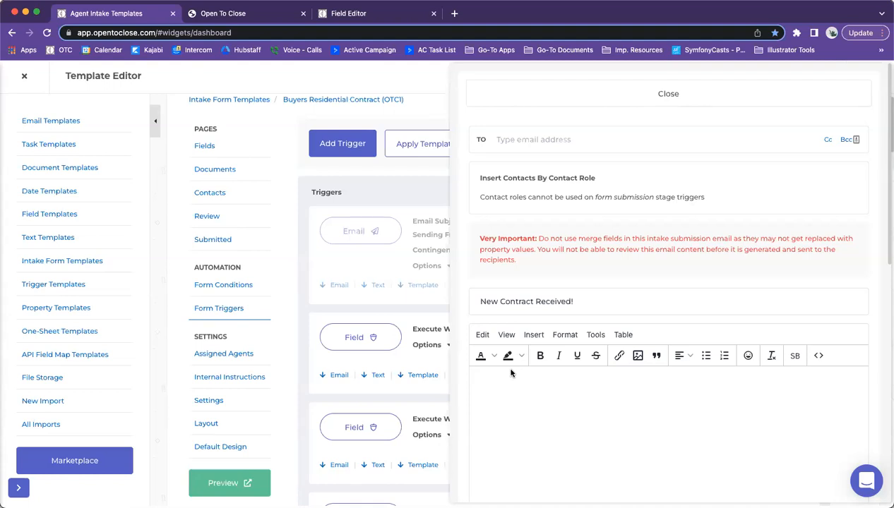
# Step: Check the recipient address field and its contact-role note, then close the email editor
pyautogui.click(541, 140)
pyautogui.moveTo(712, 198); pyautogui.dragTo(468, 187)
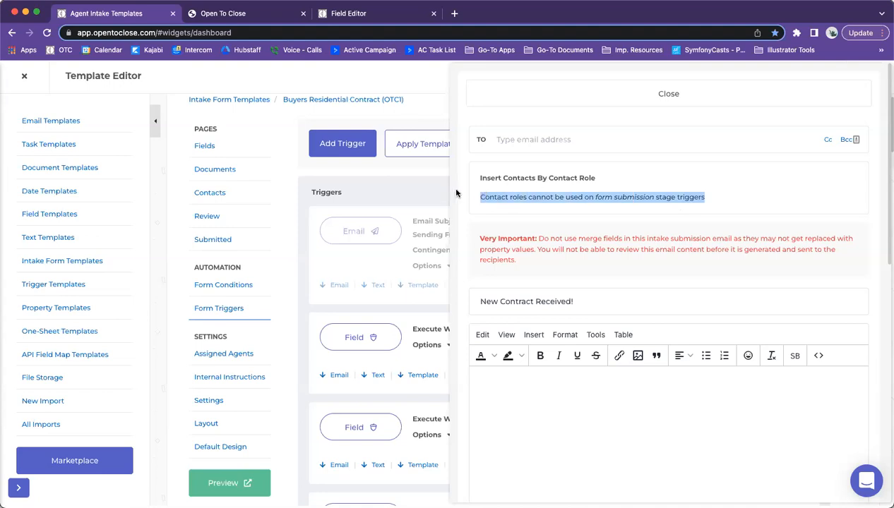
pyautogui.click(556, 139)
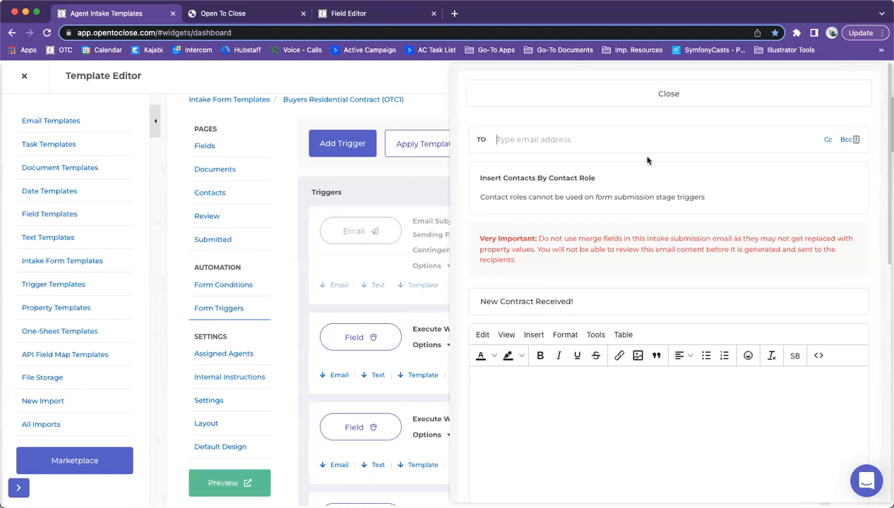
pyautogui.click(615, 91)
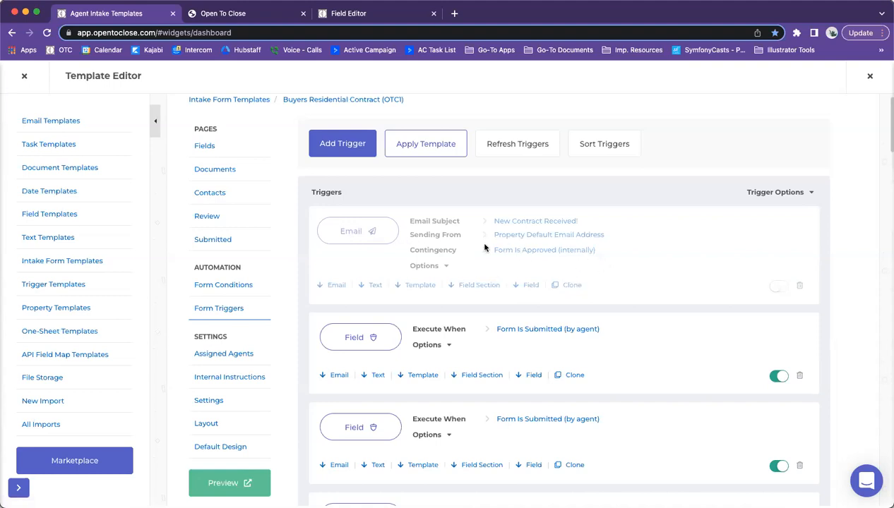
# Step: Reopen the New Contract Received! email, browse its merge fields, close it, and expand all triggers
pyautogui.click(357, 233)
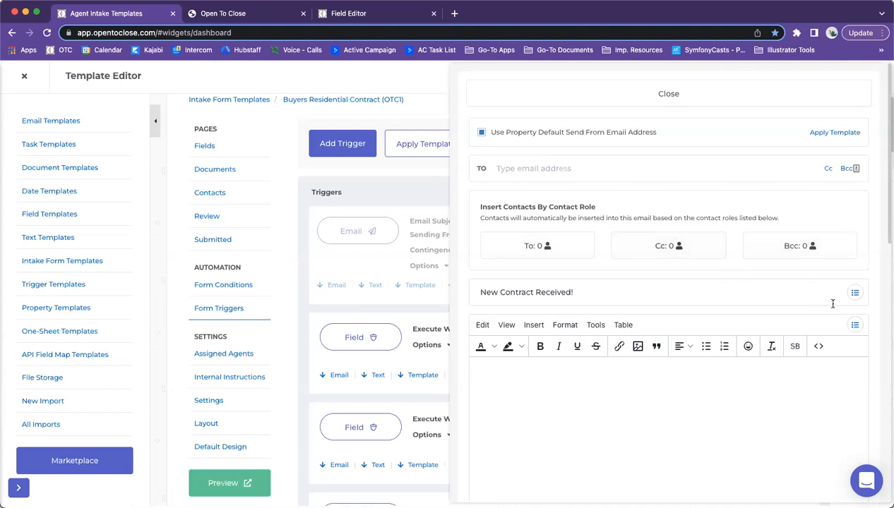
pyautogui.click(854, 293)
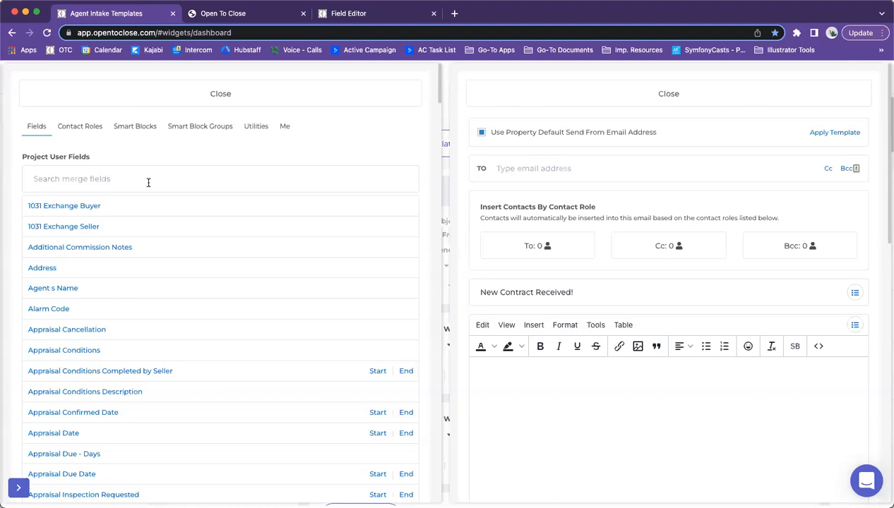
pyautogui.click(172, 97)
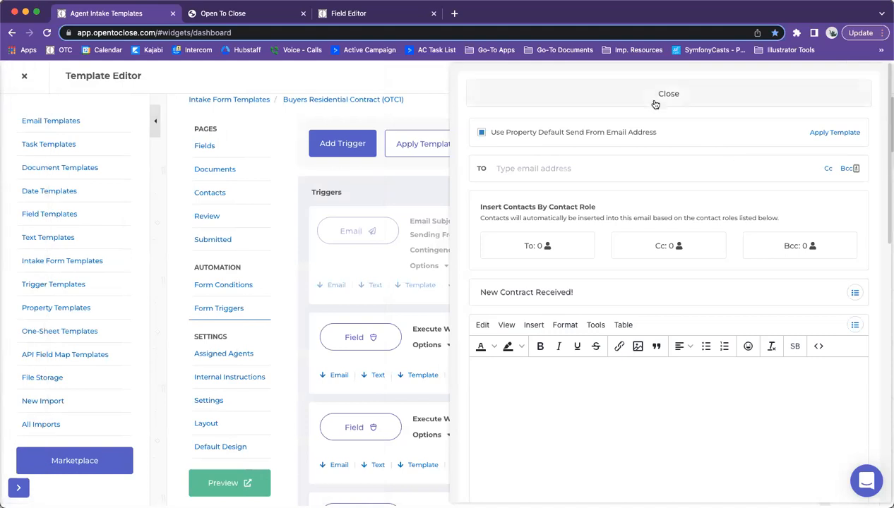
pyautogui.click(647, 101)
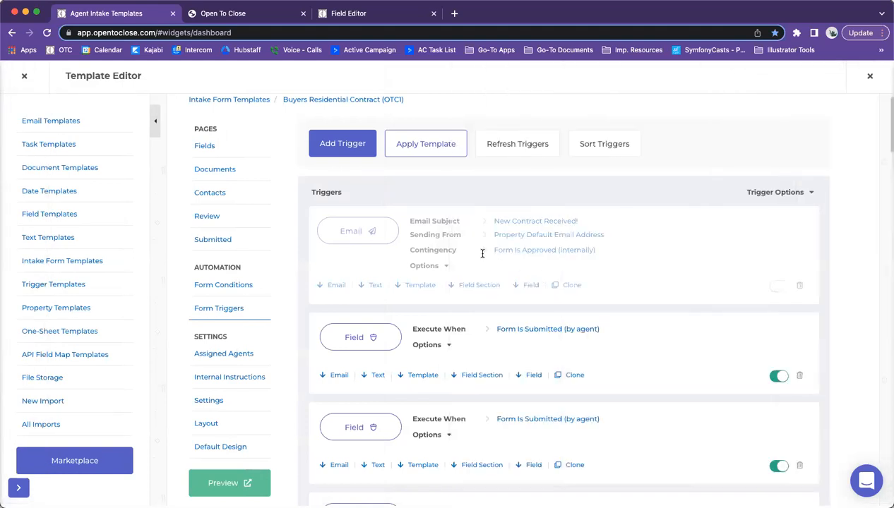
pyautogui.click(777, 194)
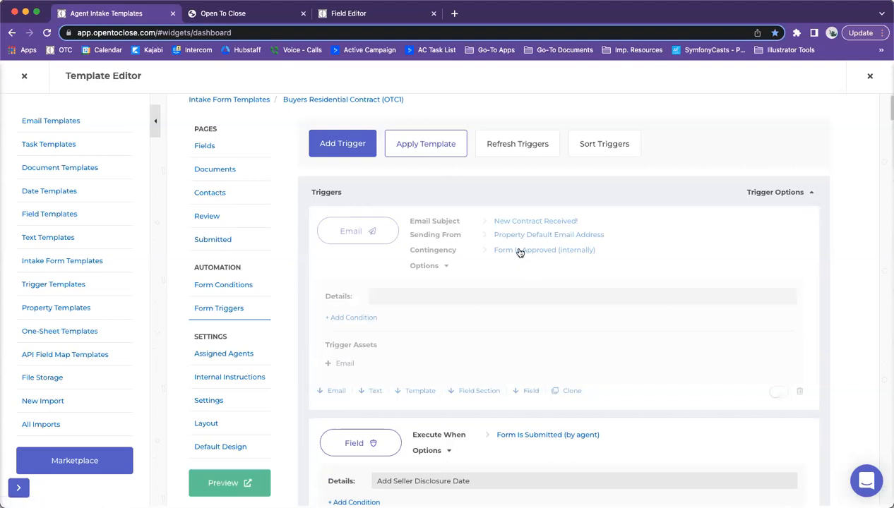
# Step: Drag the New Contract Received! email to the top of the sort order, then expand all triggers
pyautogui.click(615, 142)
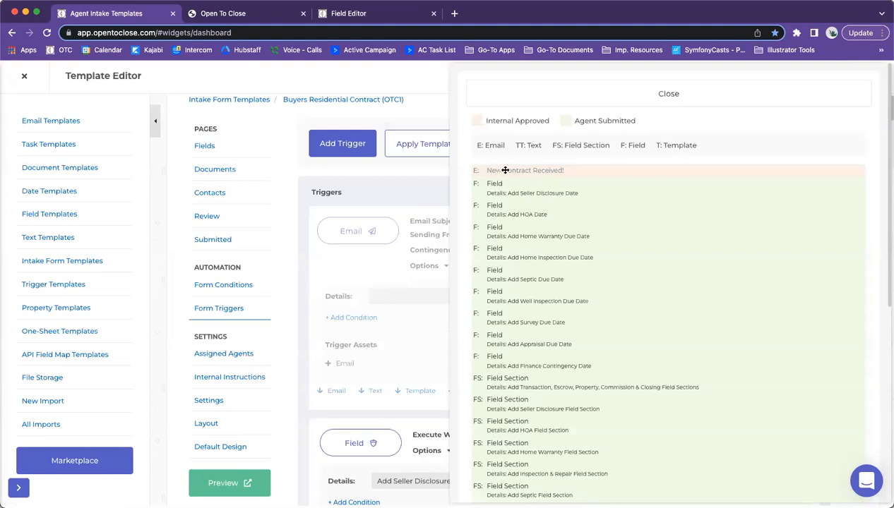
pyautogui.scroll(-2, 505, 170)
pyautogui.moveTo(505, 96); pyautogui.dragTo(505, 457)
pyautogui.scroll(-4, 505, 457)
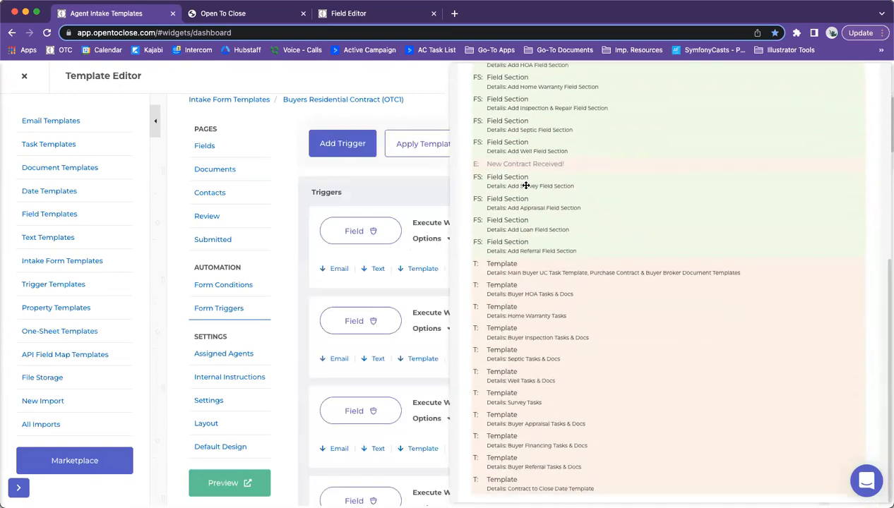
pyautogui.moveTo(514, 163); pyautogui.dragTo(510, 483)
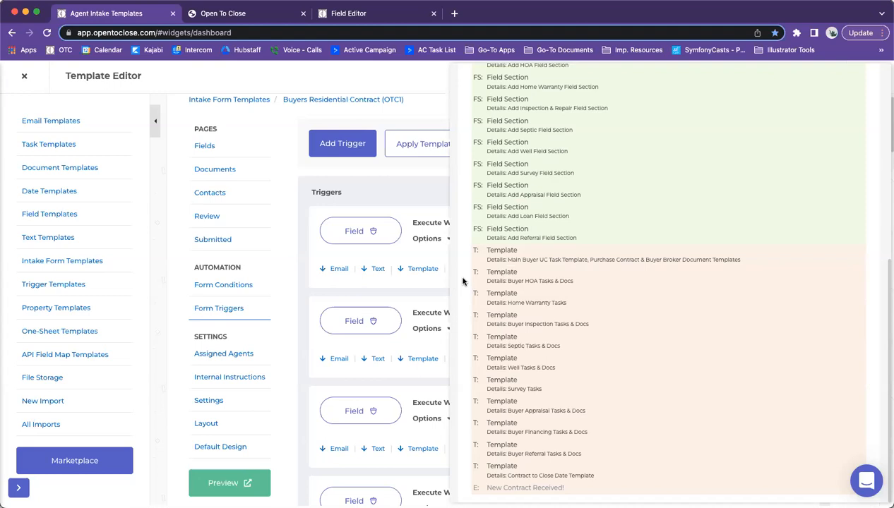
pyautogui.scroll(10, 603, 251)
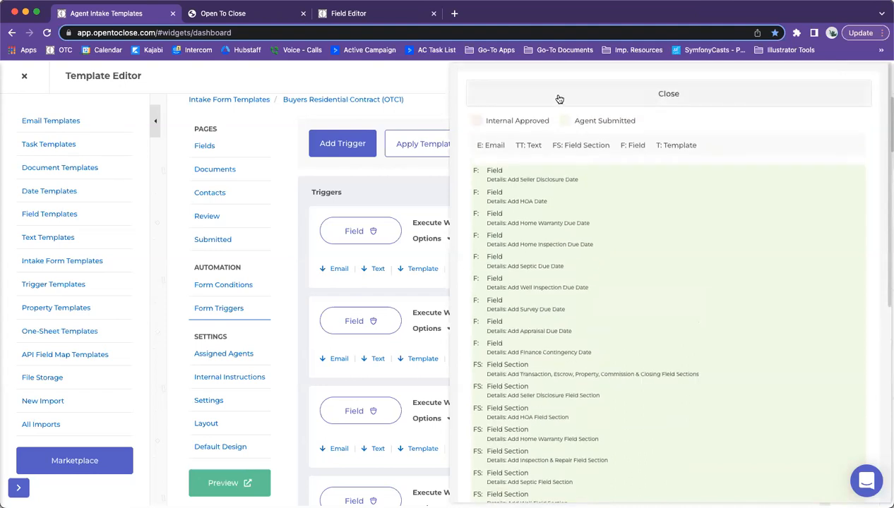
pyautogui.scroll(-10, 547, 282)
pyautogui.moveTo(500, 483); pyautogui.dragTo(523, 432)
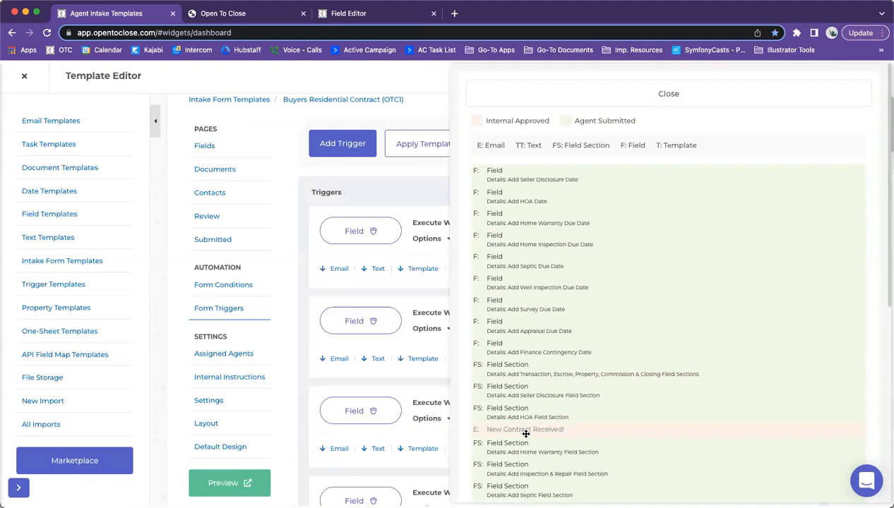
pyautogui.moveTo(529, 329); pyautogui.dragTo(524, 170)
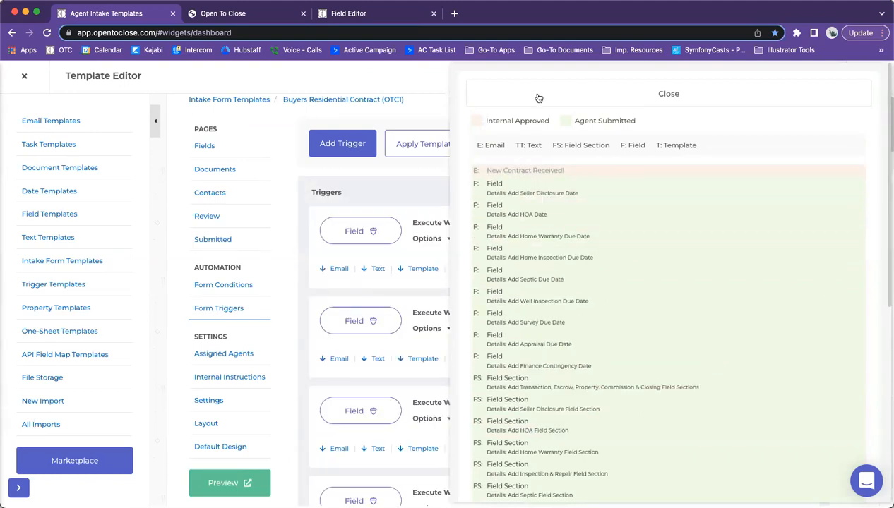
pyautogui.click(535, 96)
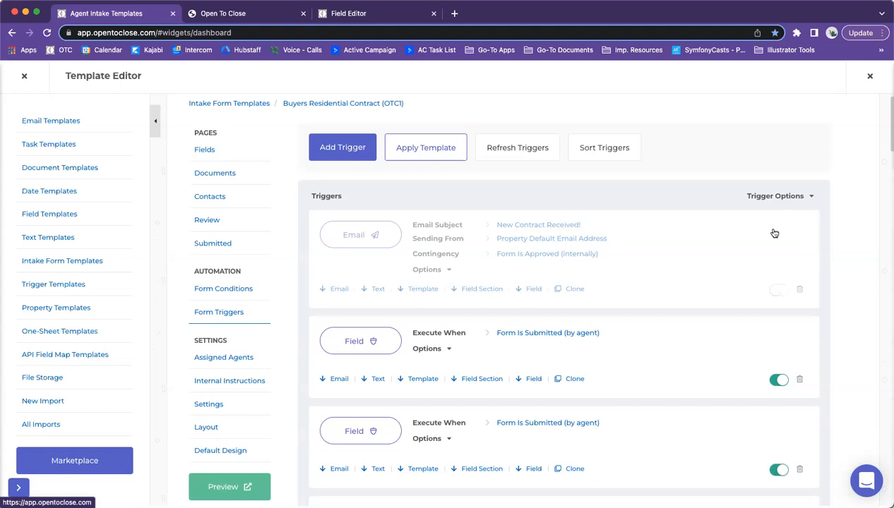
pyautogui.click(792, 198)
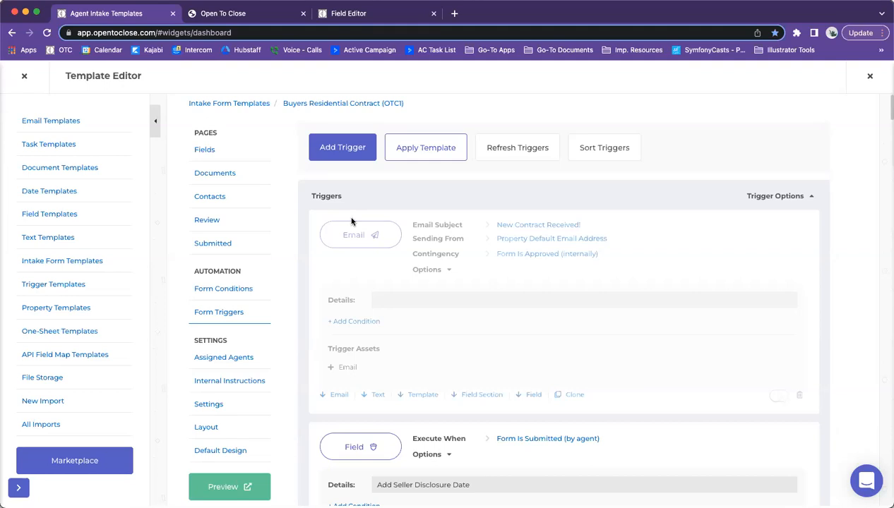
# Step: Re-toggle the trigger details, then close the appraisal field's answer options and edit panels in Field Editor
pyautogui.click(756, 199)
pyautogui.click(755, 198)
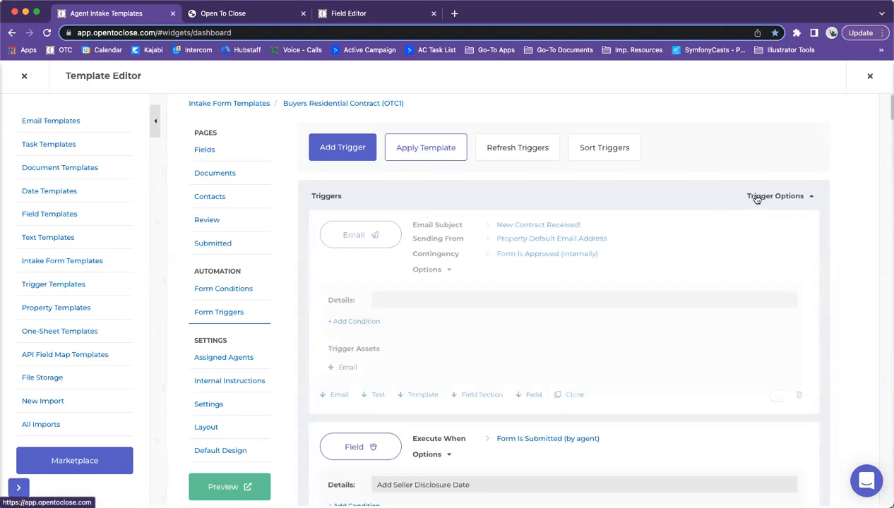
pyautogui.click(362, 19)
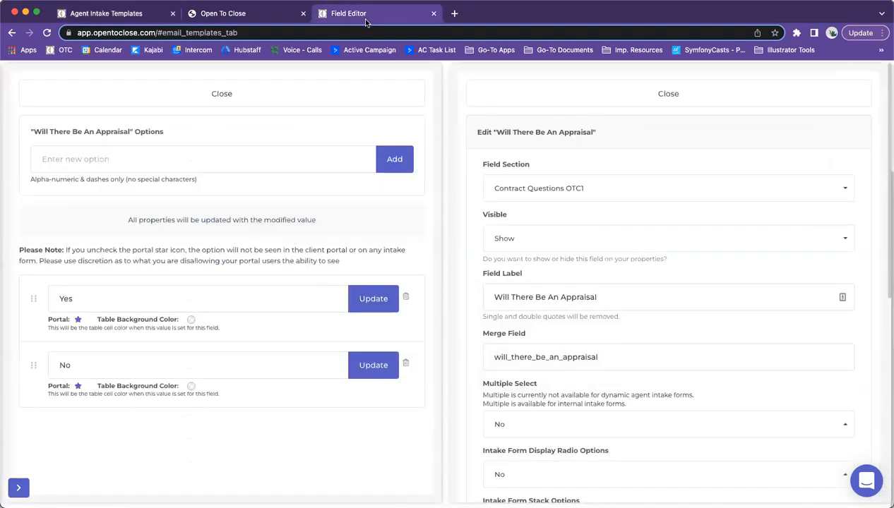
pyautogui.click(232, 98)
pyautogui.click(507, 95)
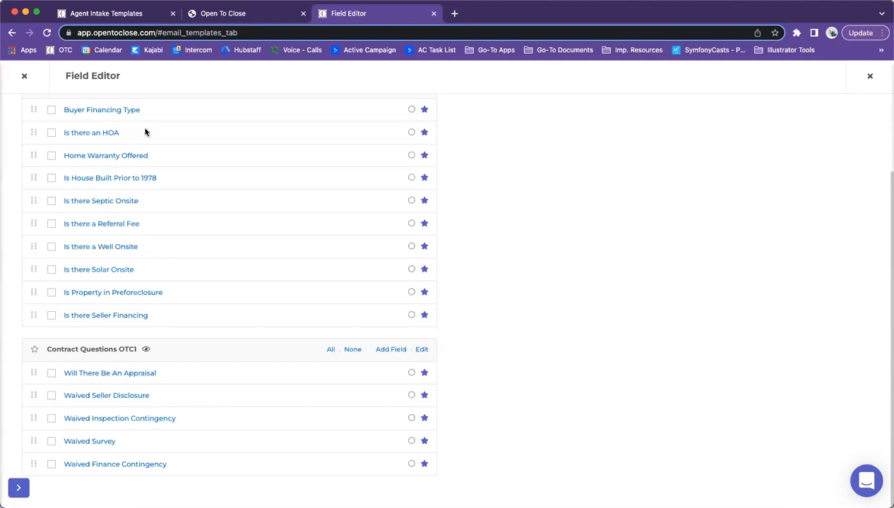
# Step: Glance at the intake triggers, then check the Field Editor's field groups list
pyautogui.click(133, 15)
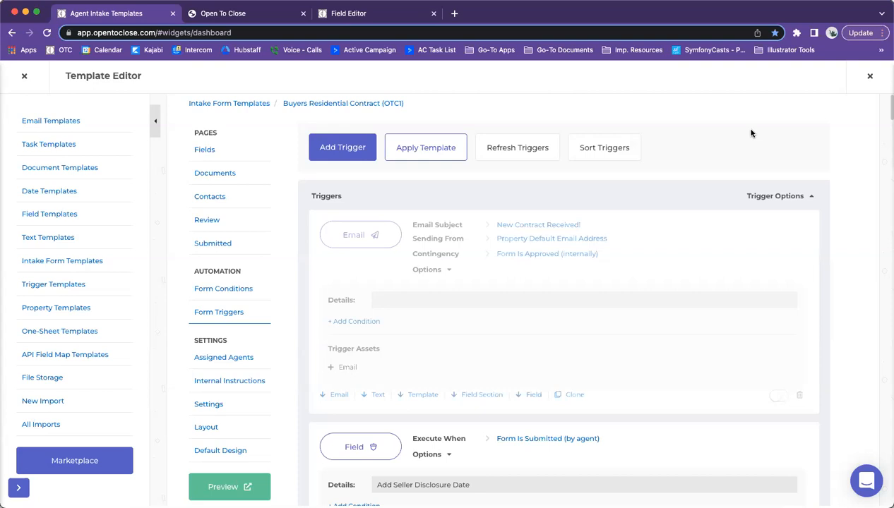
pyautogui.click(384, 19)
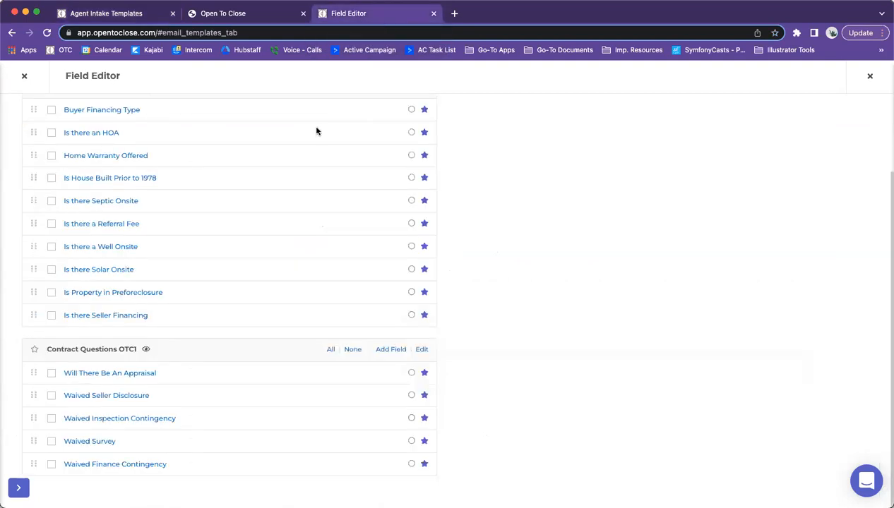
pyautogui.scroll(3, 88, 212)
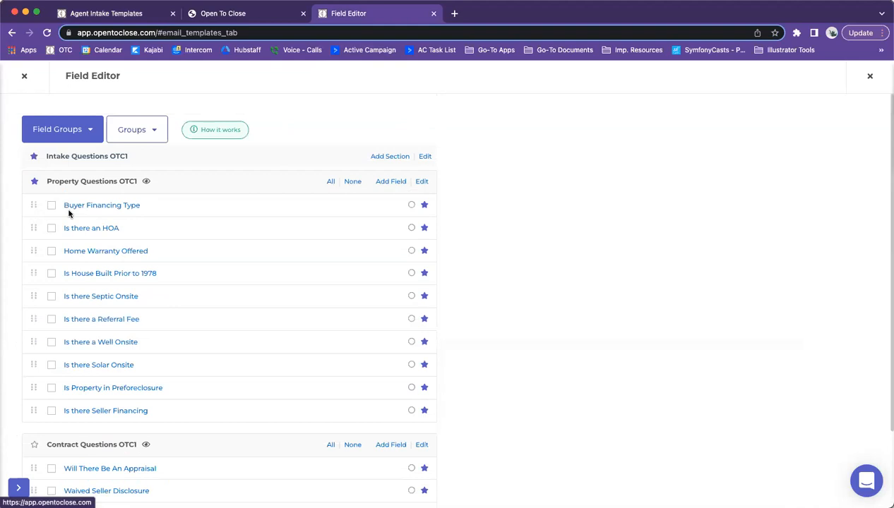
pyautogui.click(49, 130)
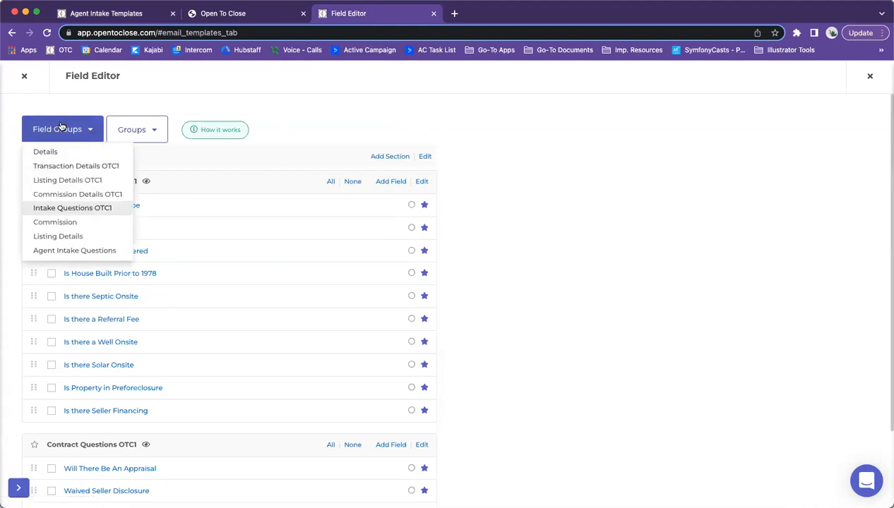
pyautogui.click(121, 14)
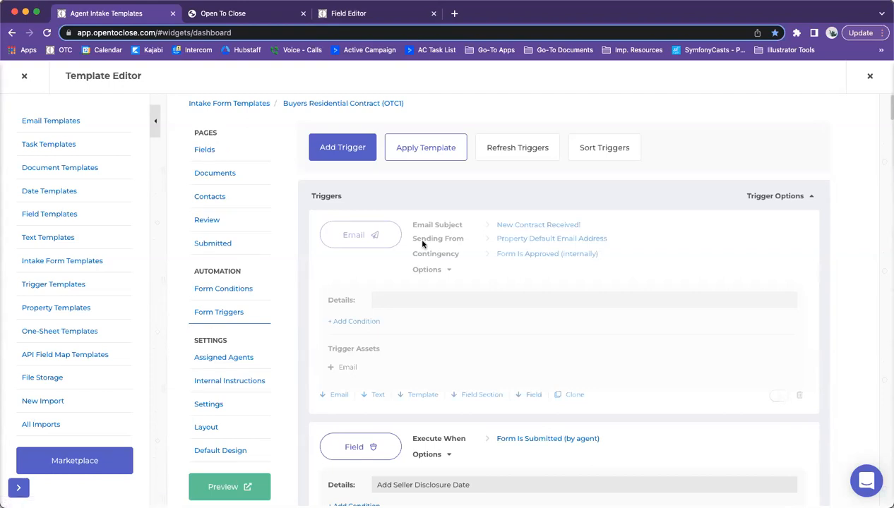
# Step: Review the HOA, Home Warranty, Home Inspection and Septic field triggers' conditions and assets
pyautogui.click(767, 198)
pyautogui.click(773, 197)
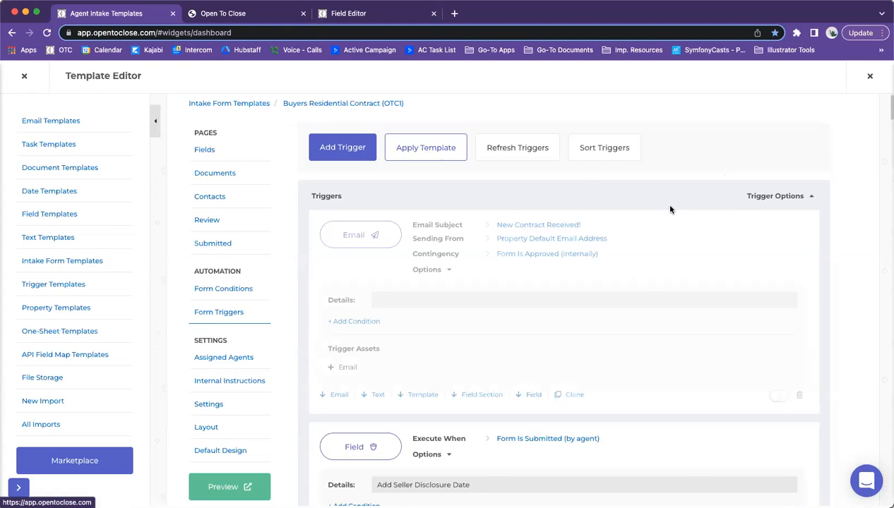
pyautogui.scroll(-1, 636, 210)
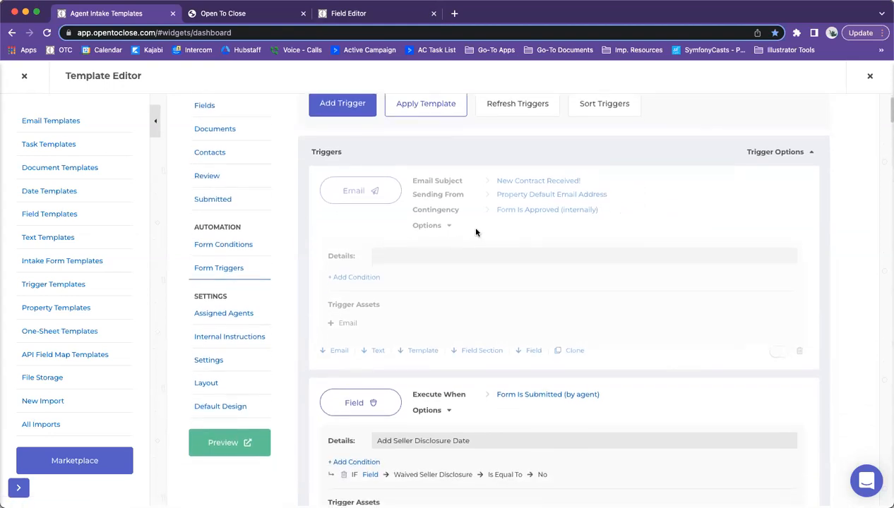
pyautogui.scroll(-1, 473, 227)
pyautogui.scroll(-5, 474, 232)
pyautogui.scroll(2, 474, 232)
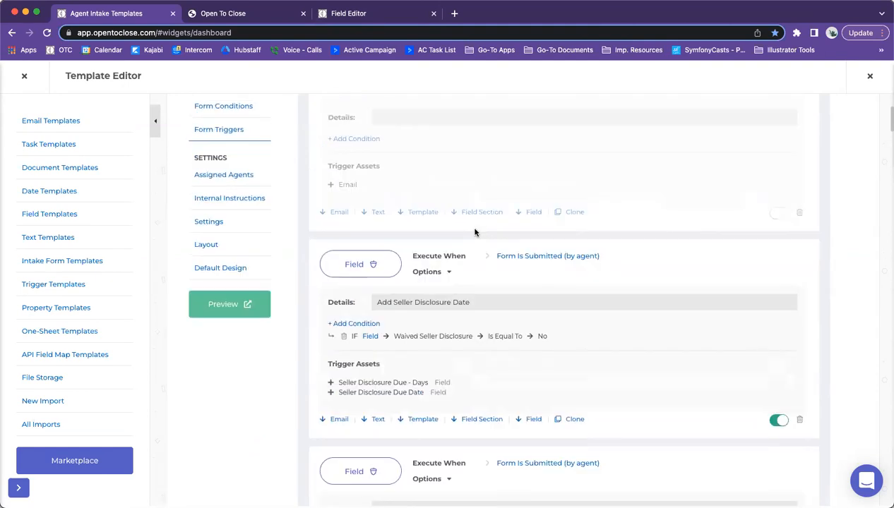
pyautogui.scroll(-3, 424, 212)
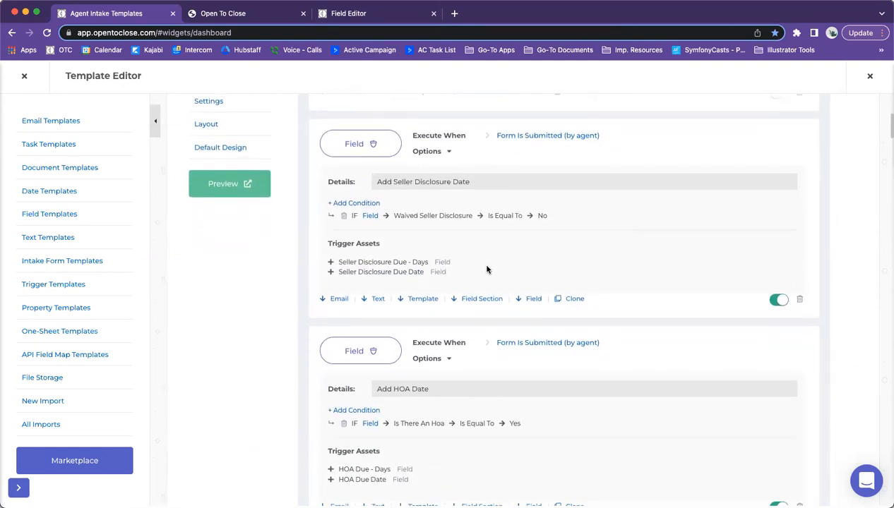
pyautogui.scroll(-1, 402, 329)
pyautogui.scroll(-1, 403, 329)
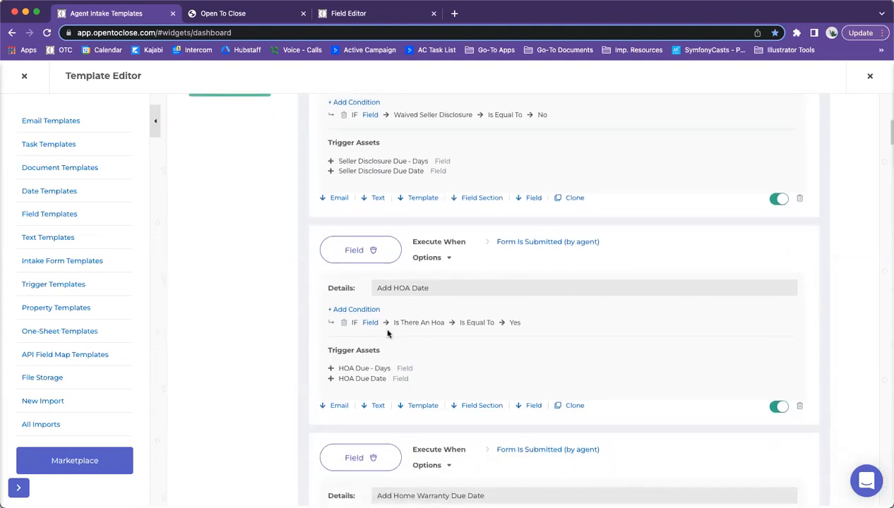
pyautogui.scroll(-5, 387, 333)
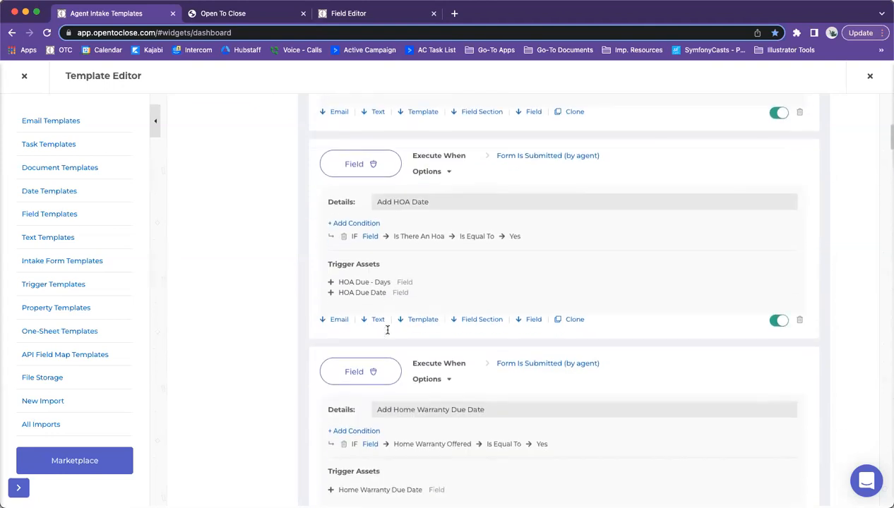
pyautogui.scroll(-4, 387, 333)
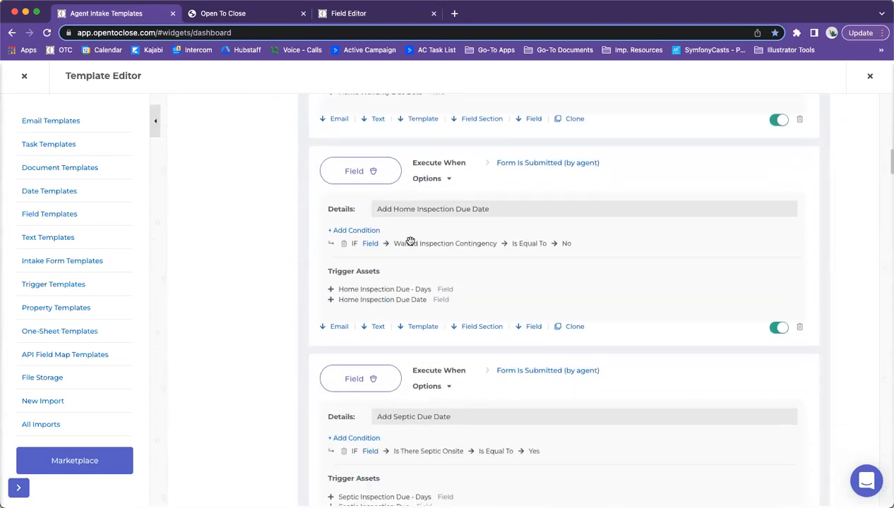
pyautogui.scroll(7, 403, 251)
pyautogui.scroll(10, 401, 310)
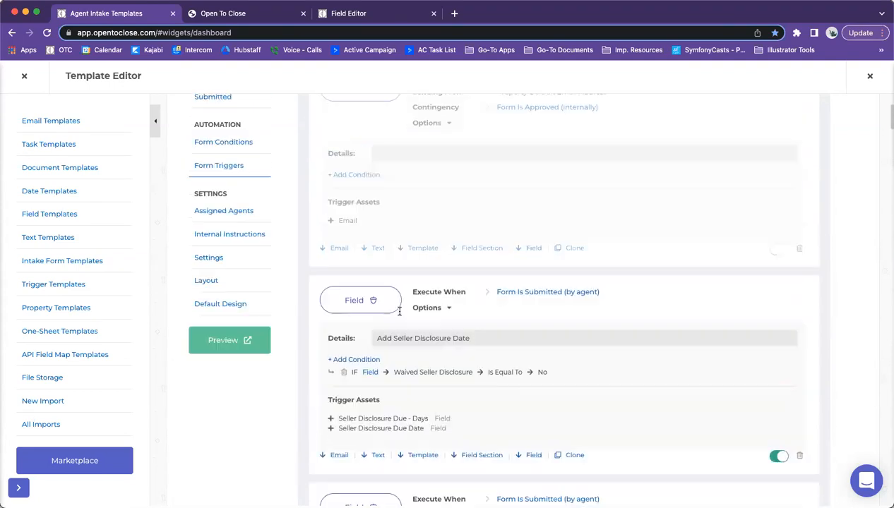
# Step: Open the form's Fields page on the Intake Questions OTC1 group, down to the property questions
pyautogui.click(205, 174)
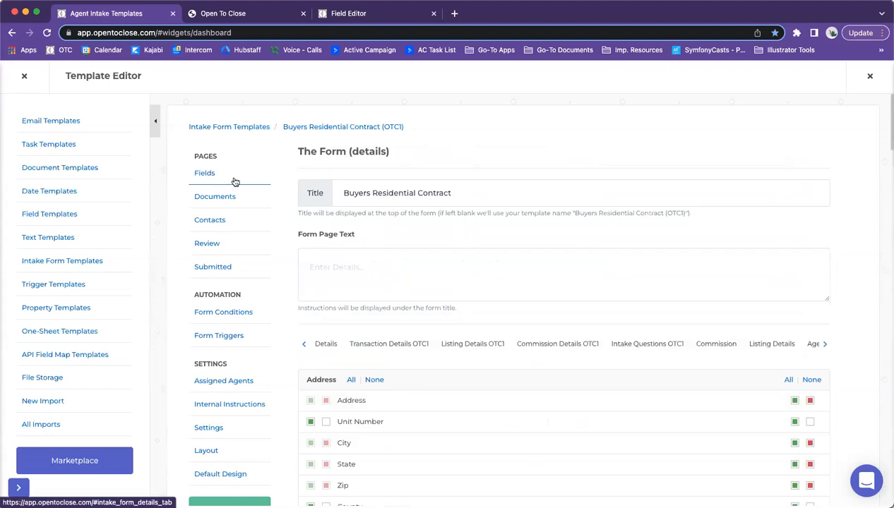
pyautogui.click(640, 346)
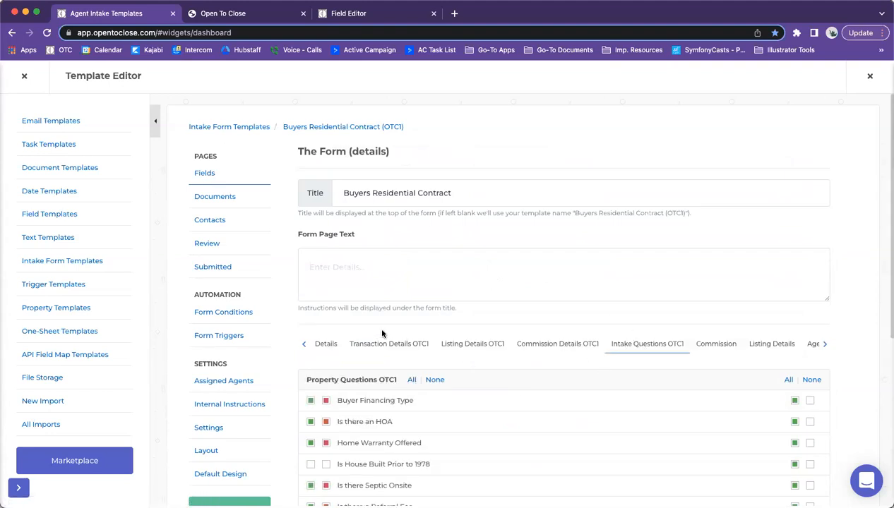
pyautogui.scroll(-5, 381, 328)
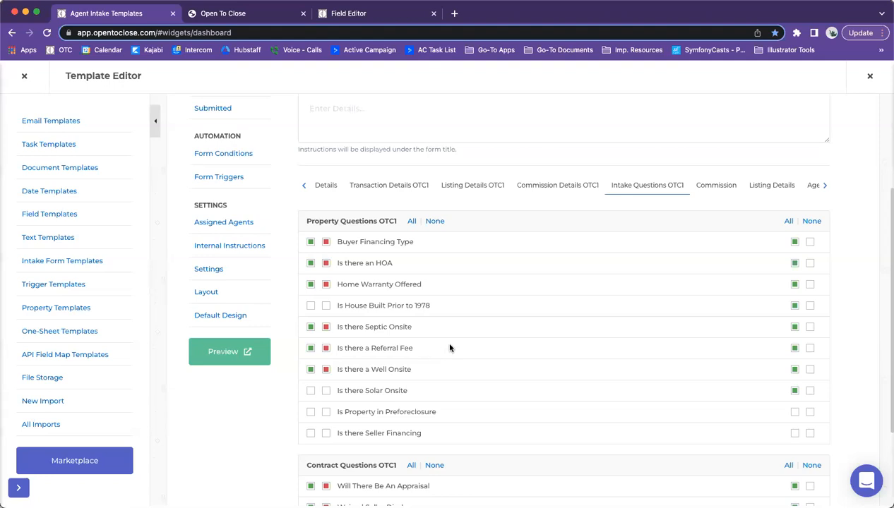
# Step: View the form's conditional rules under Form Conditions, then return to Form Triggers
pyautogui.click(222, 156)
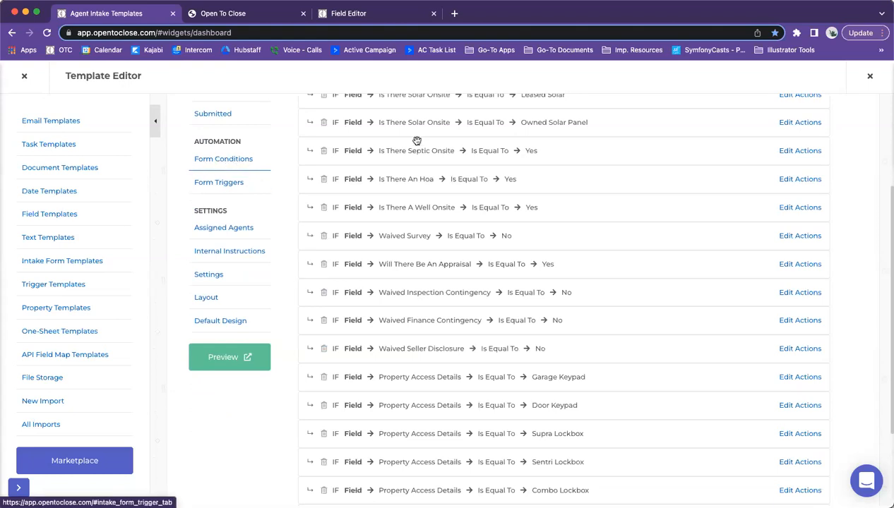
pyautogui.click(203, 185)
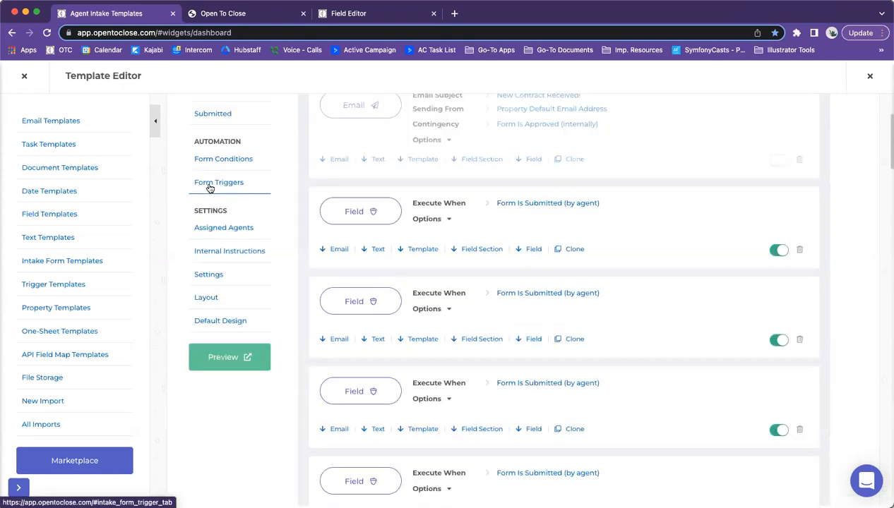
pyautogui.scroll(4, 509, 233)
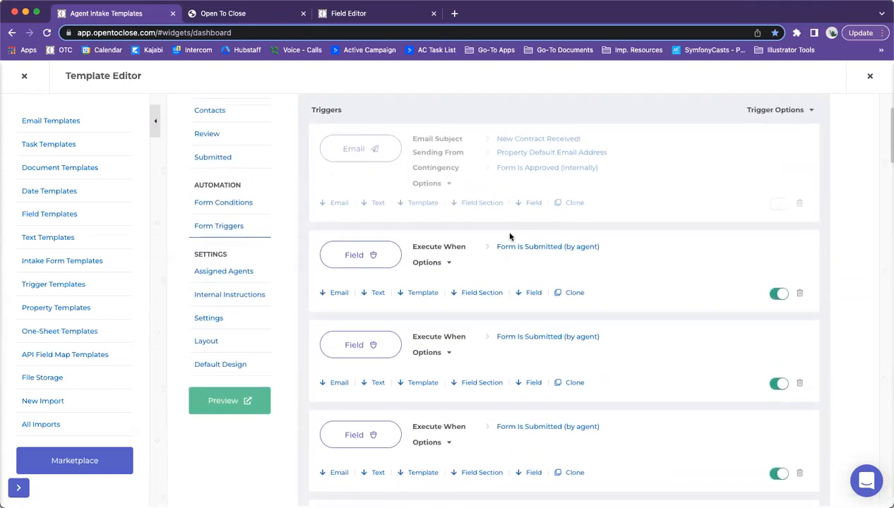
# Step: Review the trigger run order in the Sort Triggers list and close it
pyautogui.click(587, 171)
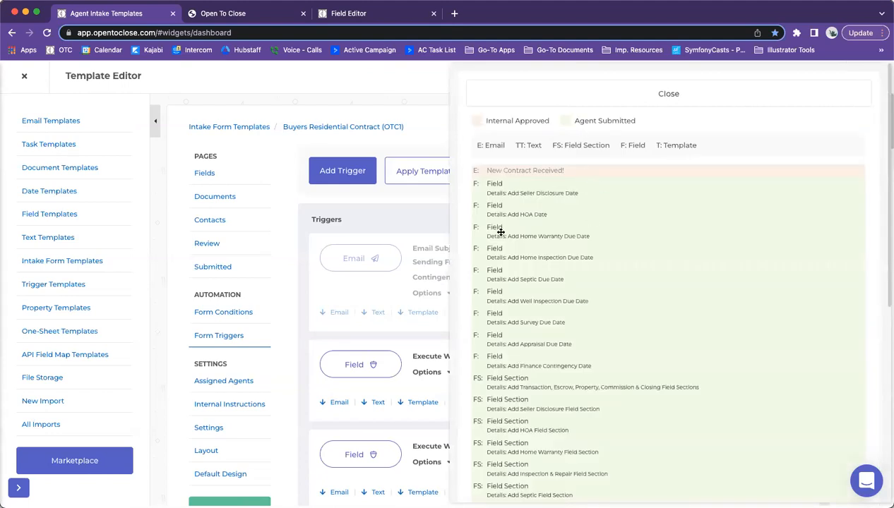
pyautogui.scroll(-2, 521, 213)
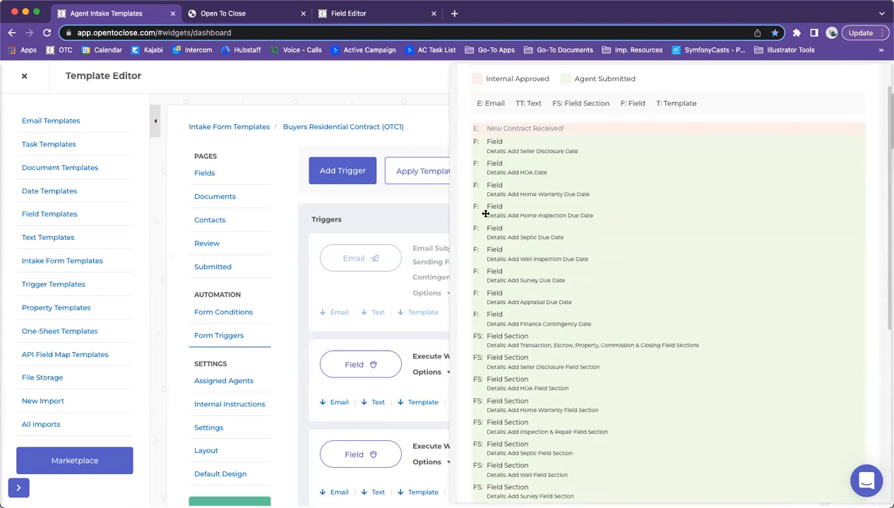
pyautogui.scroll(-5, 573, 216)
pyautogui.scroll(-2, 573, 217)
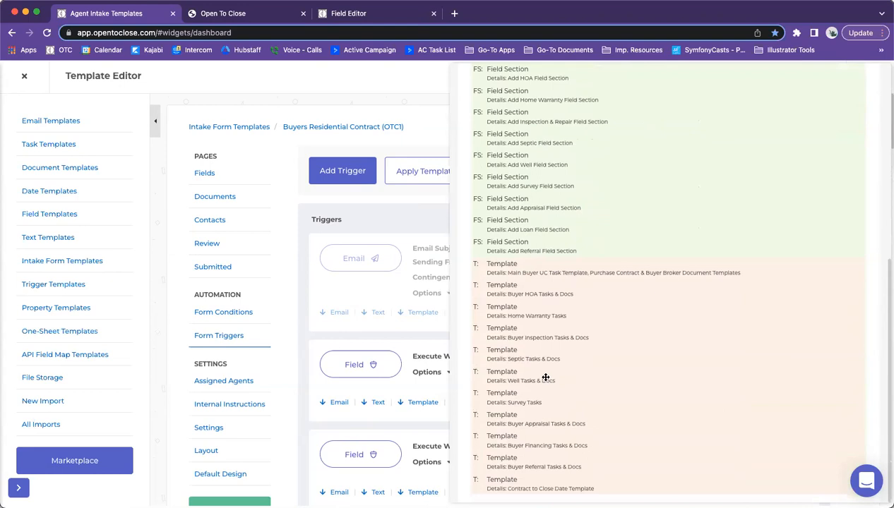
pyautogui.scroll(8, 535, 345)
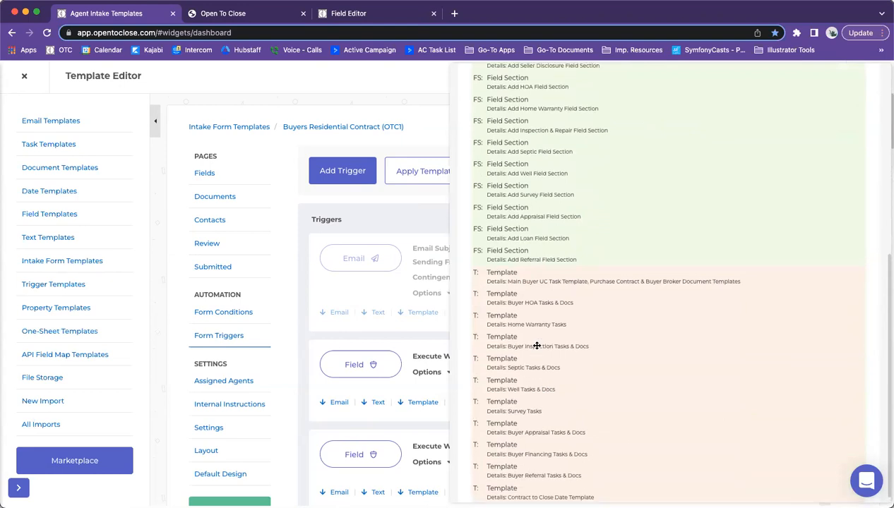
pyautogui.click(695, 88)
pyautogui.click(776, 220)
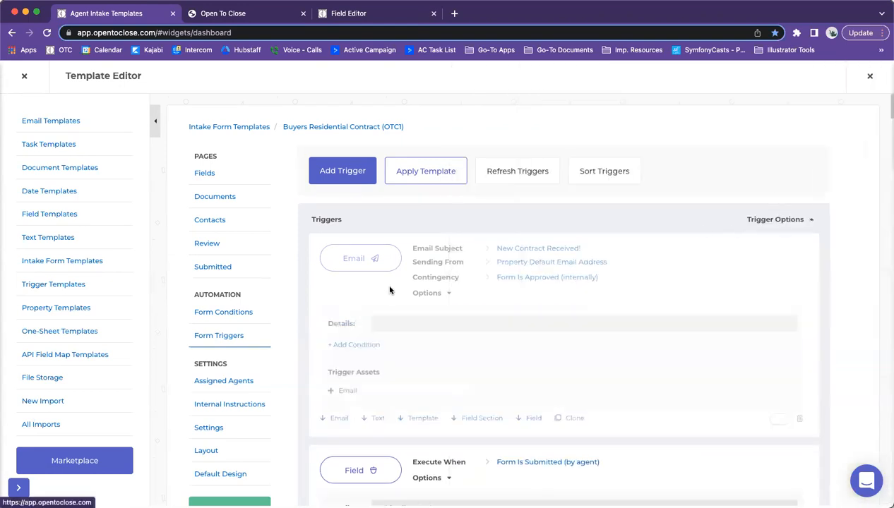
pyautogui.scroll(-3, 386, 291)
pyautogui.scroll(-12, 386, 290)
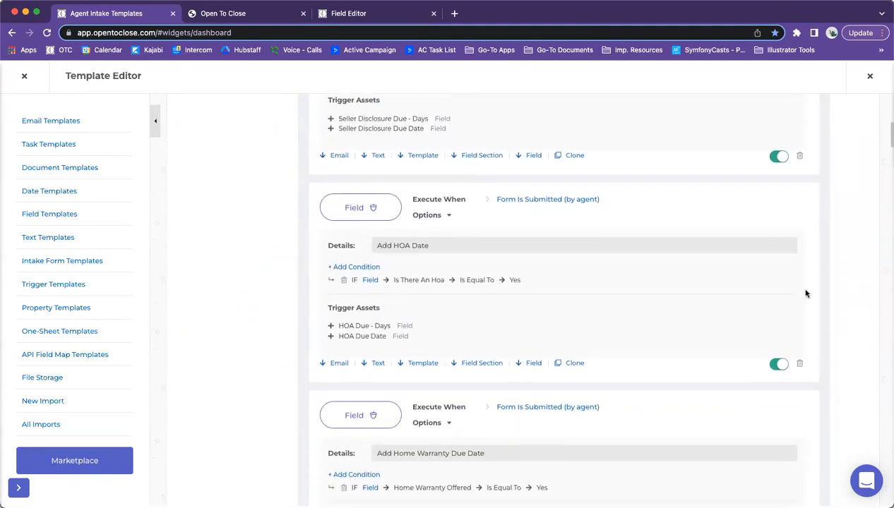
pyautogui.scroll(-3, 799, 273)
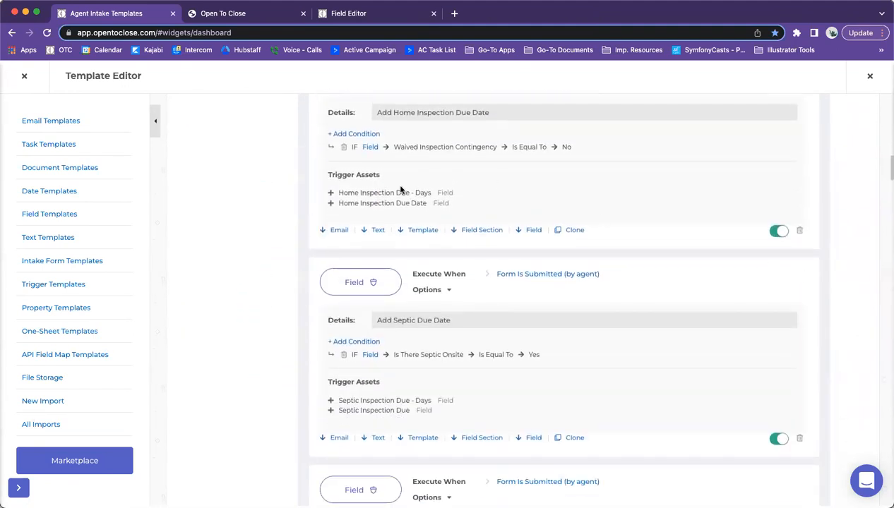
pyautogui.scroll(1, 715, 265)
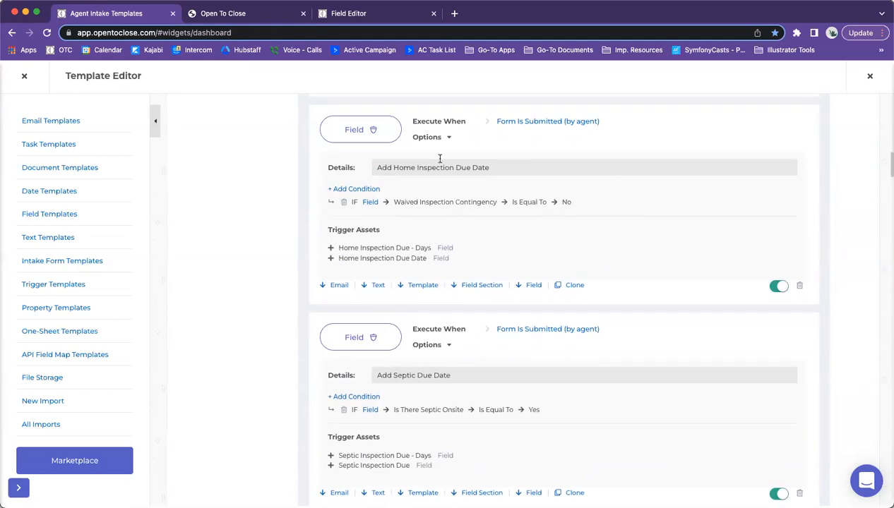
pyautogui.click(349, 212)
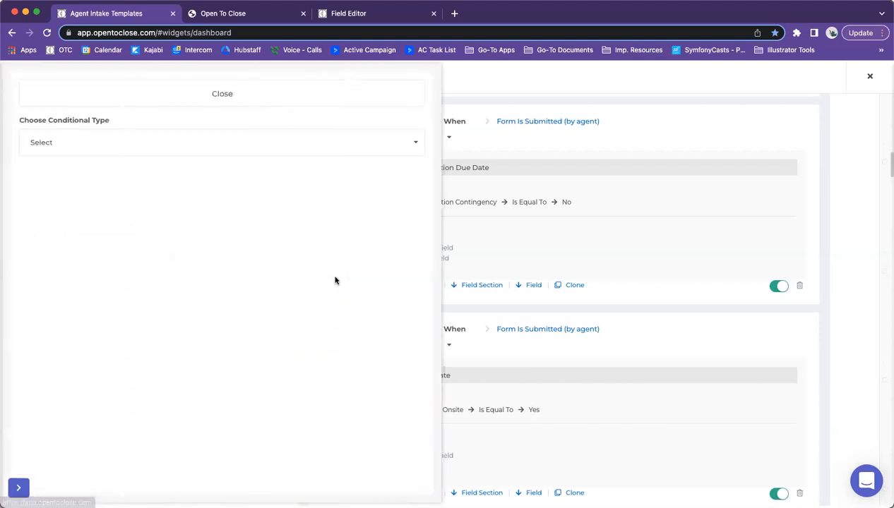
pyautogui.click(160, 144)
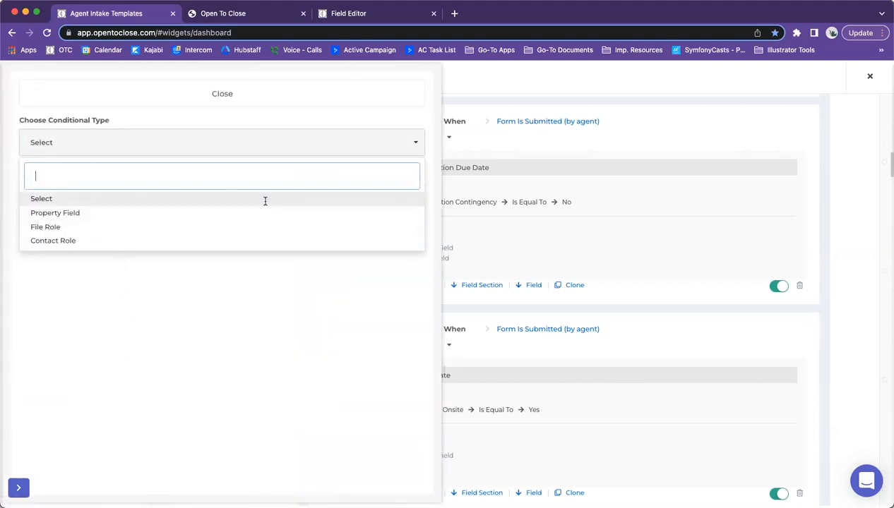
pyautogui.click(254, 122)
pyautogui.click(223, 94)
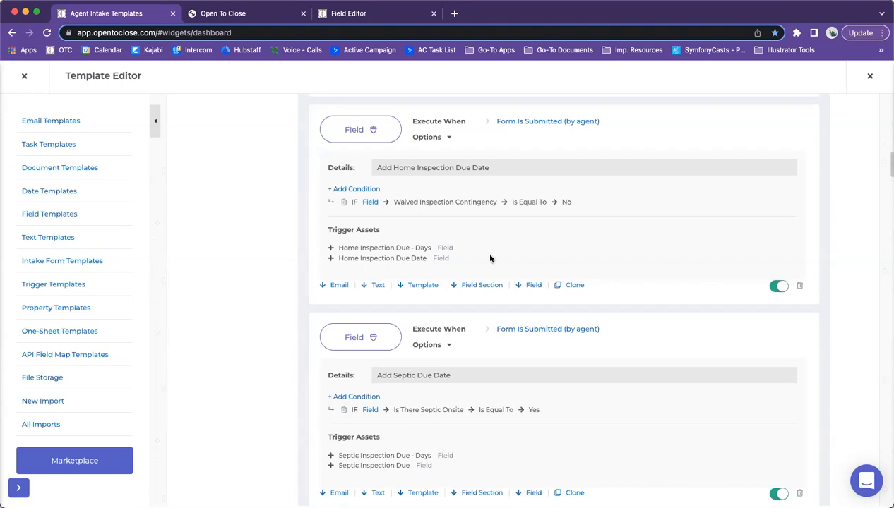
# Step: Include the Is there Solar Onsite question in Intake Questions OTC1 without making it agent required
pyautogui.scroll(3, 491, 259)
pyautogui.scroll(10, 491, 259)
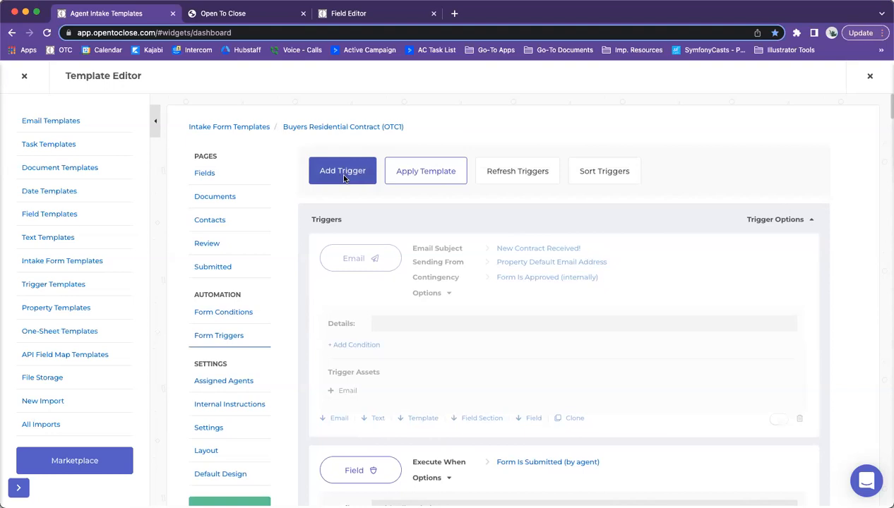
pyautogui.click(204, 173)
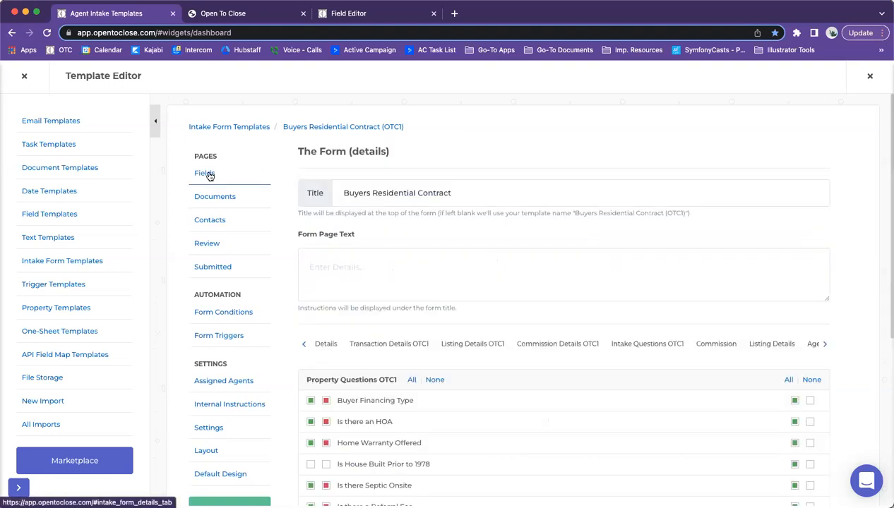
pyautogui.click(632, 346)
pyautogui.scroll(-4, 452, 310)
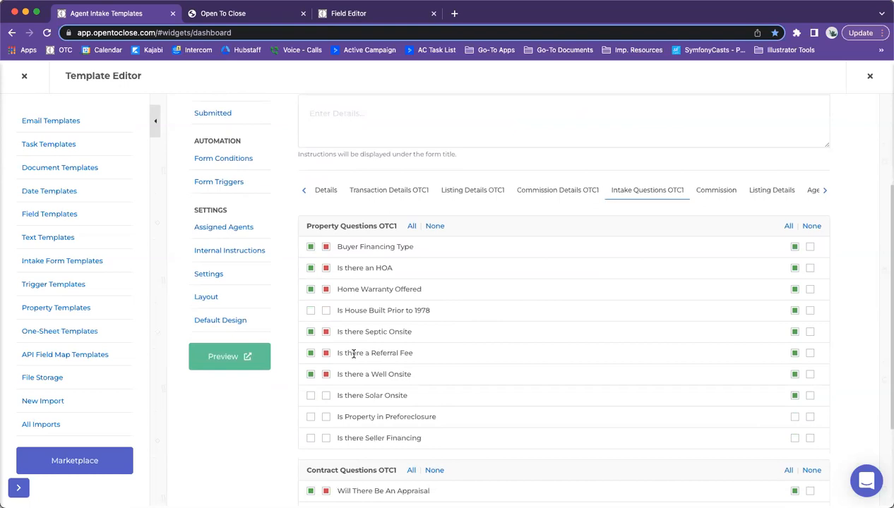
pyautogui.click(325, 397)
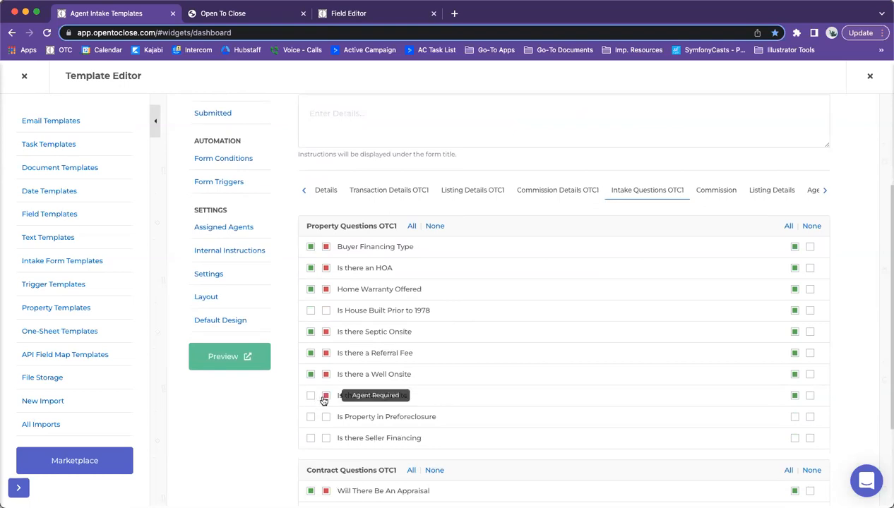
pyautogui.click(310, 396)
pyautogui.click(325, 396)
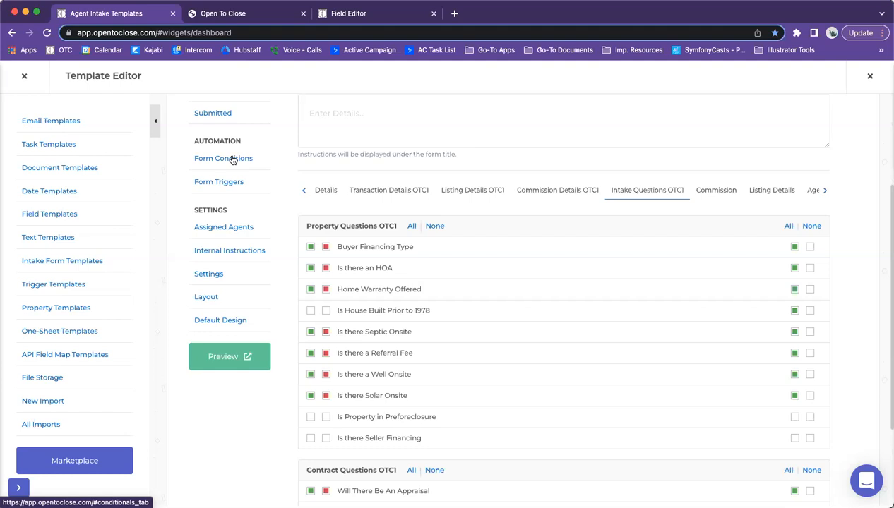
# Step: Create a Form Submitted (by agent) trigger with the Add or Remove Field Section function
pyautogui.click(216, 182)
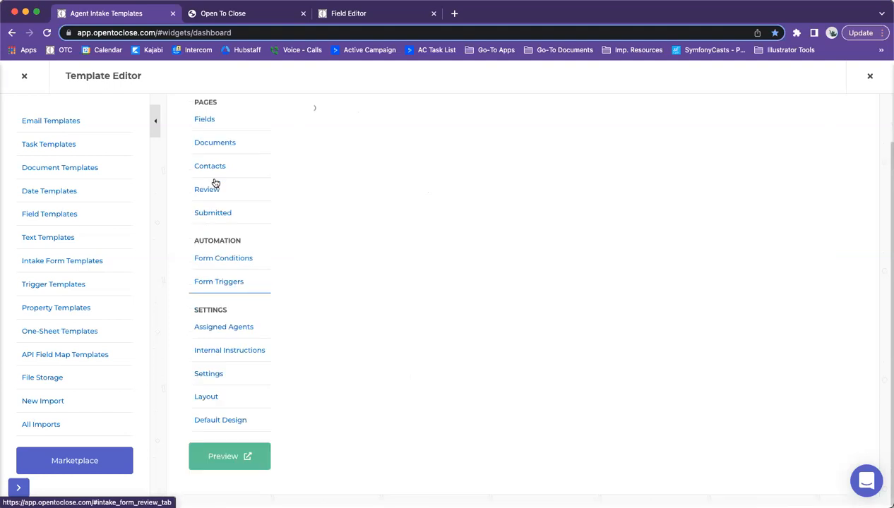
pyautogui.scroll(3, 481, 259)
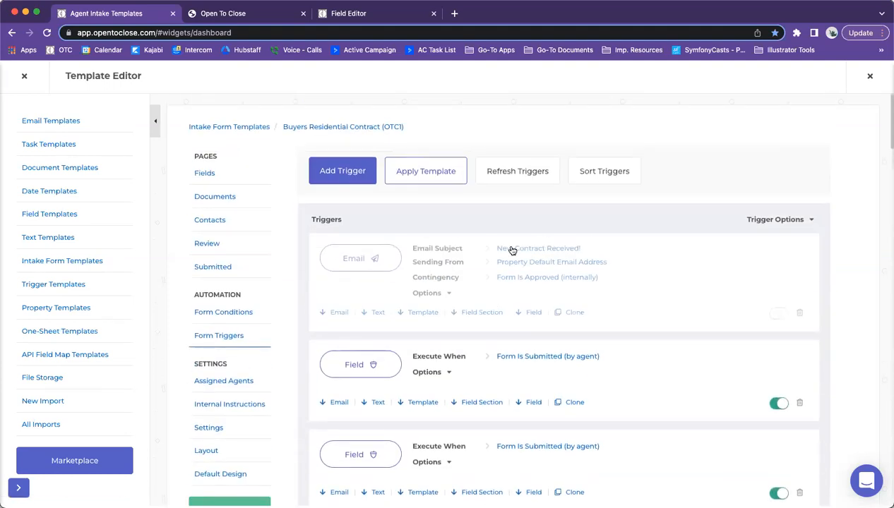
pyautogui.click(340, 175)
pyautogui.click(346, 221)
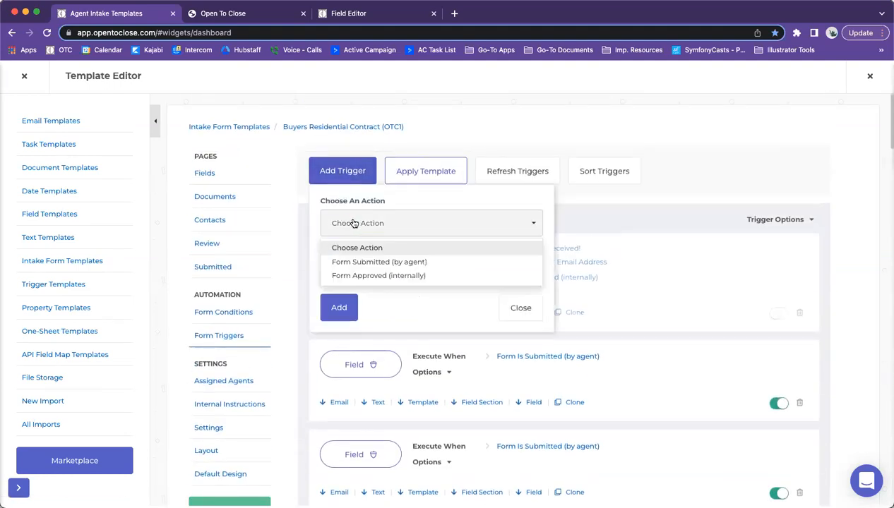
pyautogui.click(351, 261)
pyautogui.click(353, 272)
pyautogui.scroll(-1, 356, 296)
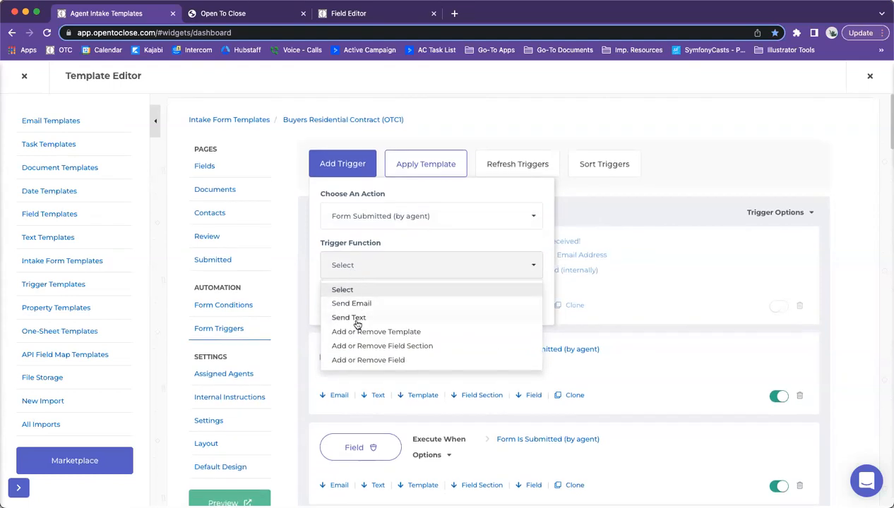
pyautogui.click(349, 346)
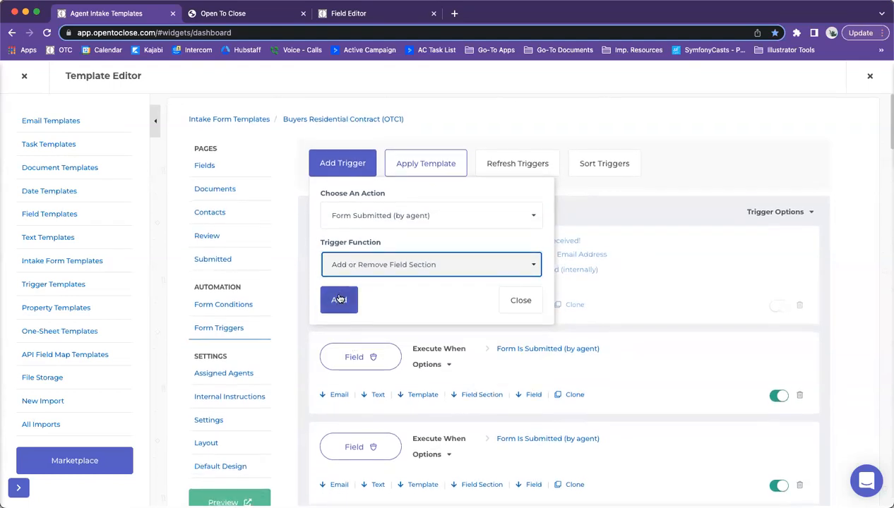
pyautogui.scroll(1, 340, 299)
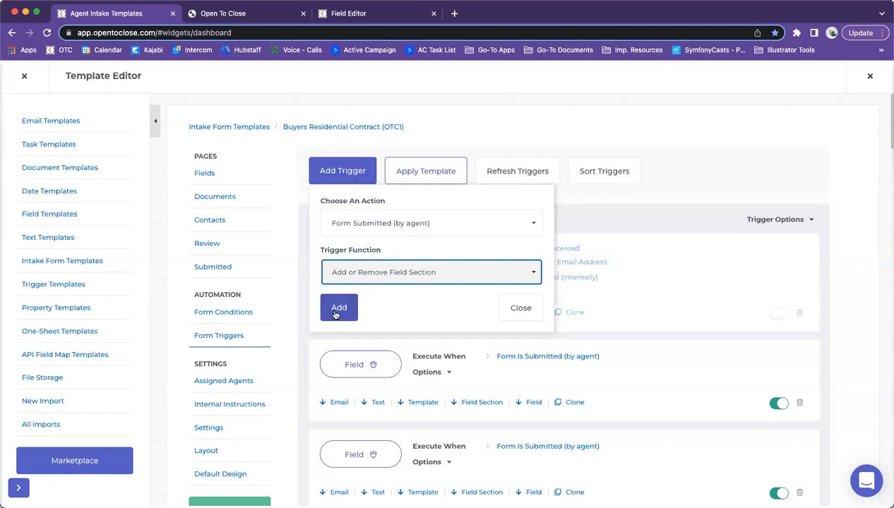
pyautogui.click(337, 315)
# Step: Close the field section chooser without picking a section and start deleting the empty trigger
pyautogui.click(680, 163)
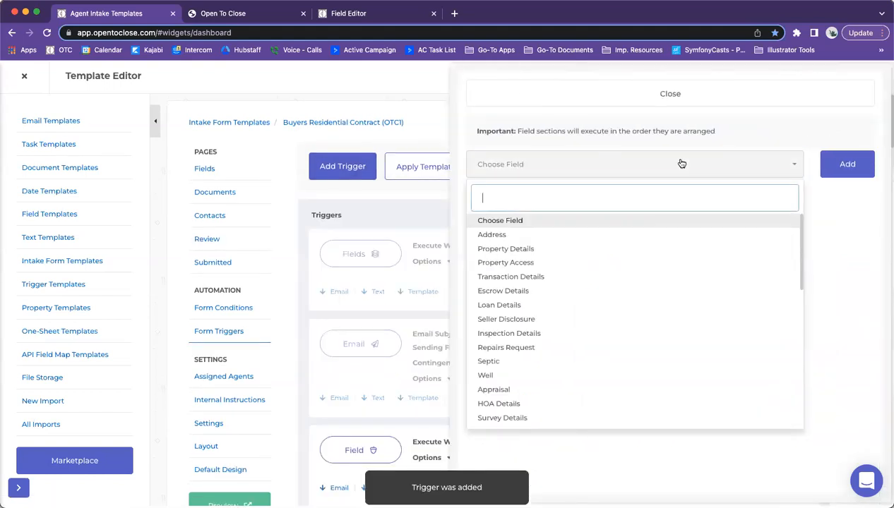
pyautogui.write('so')
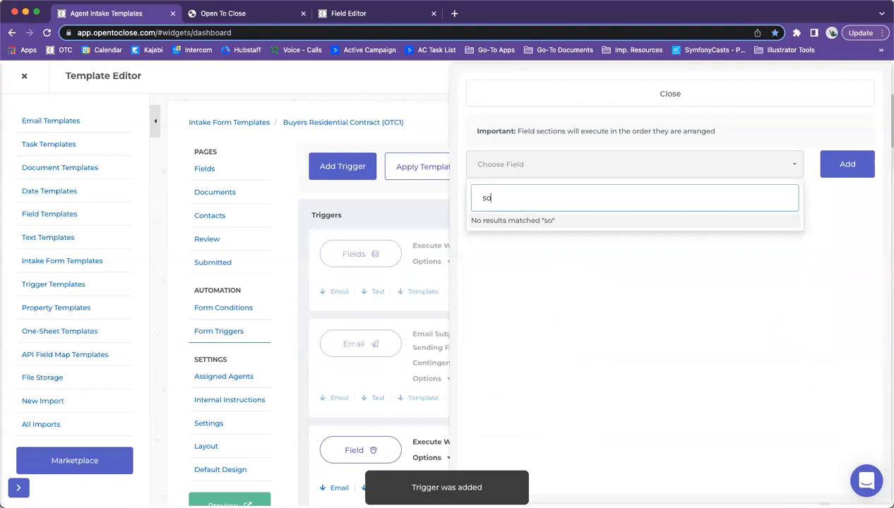
pyautogui.press('BackSpace')
pyautogui.press('BackSpace')
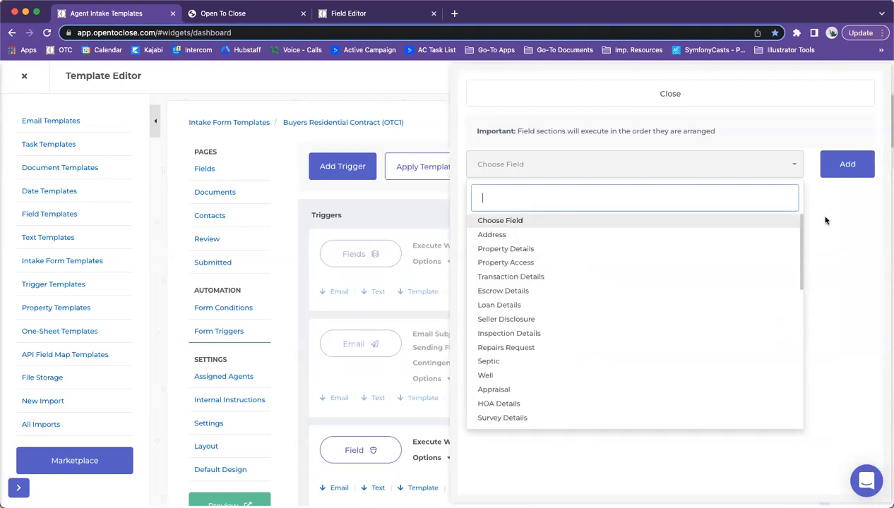
pyautogui.click(825, 221)
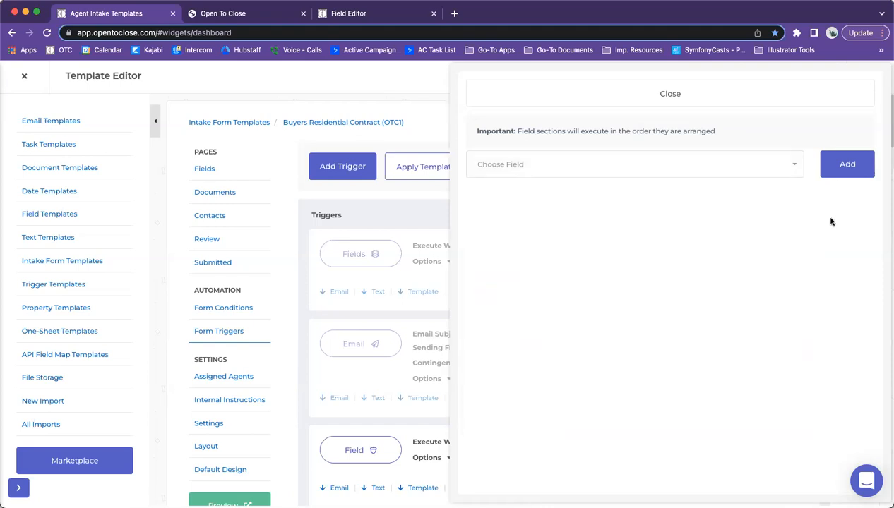
pyautogui.click(732, 94)
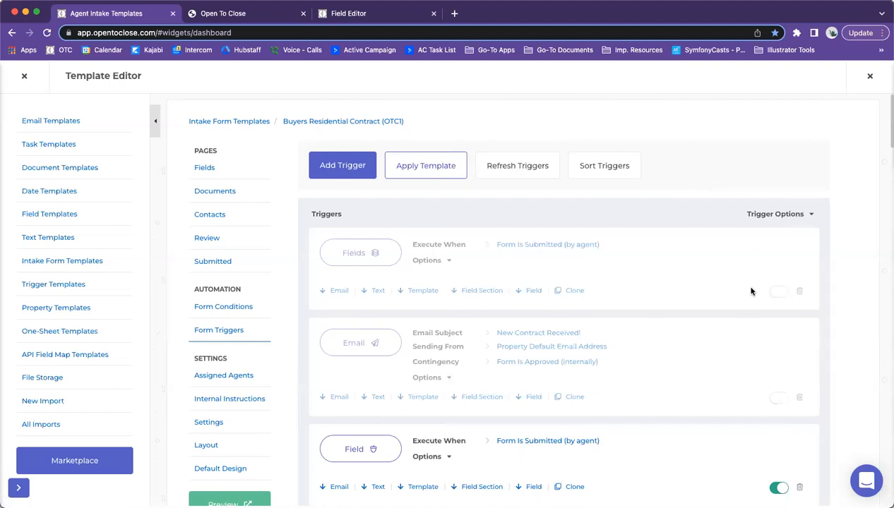
pyautogui.click(800, 294)
# Step: Confirm deletion of the empty trigger and expand all trigger details
pyautogui.click(469, 329)
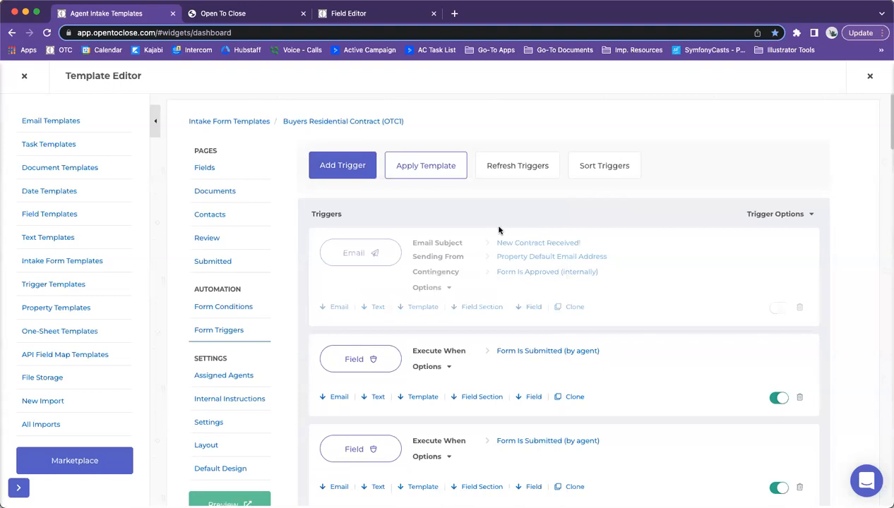
pyautogui.scroll(-1, 498, 230)
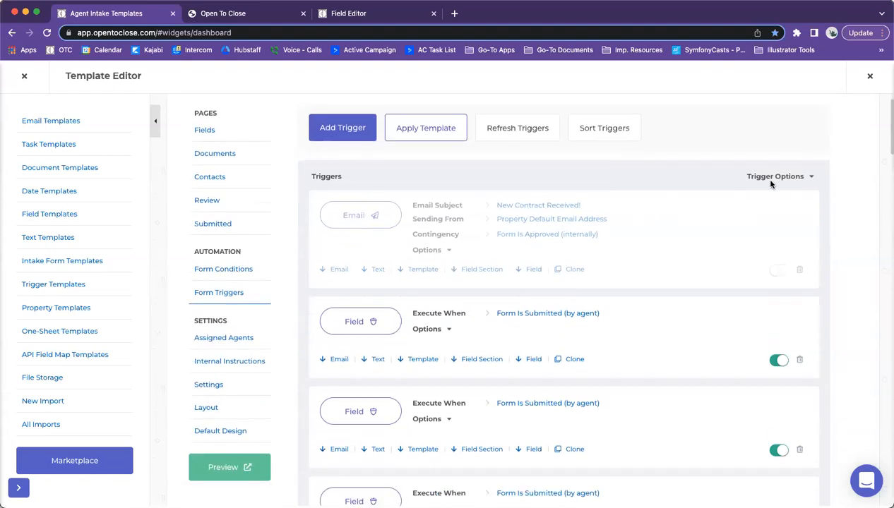
pyautogui.click(762, 176)
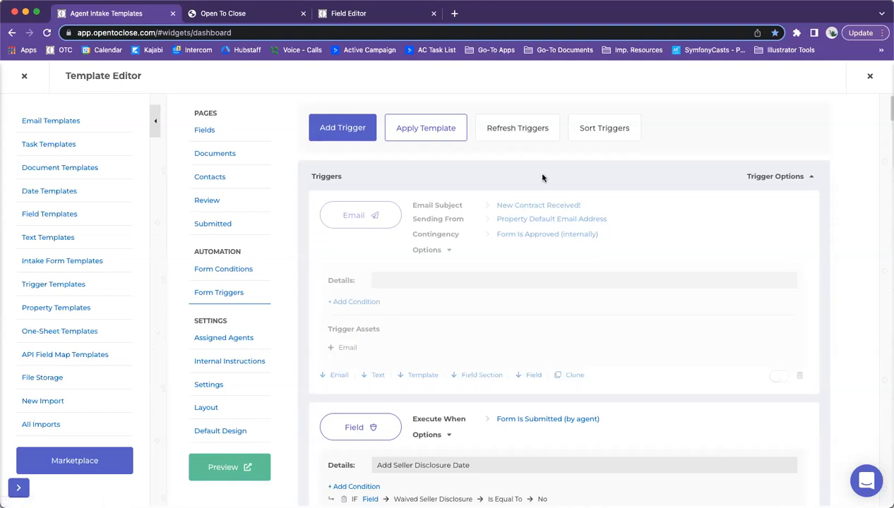
# Step: Search the page for 'appraisal' with Cmd+F
pyautogui.press('super+f')
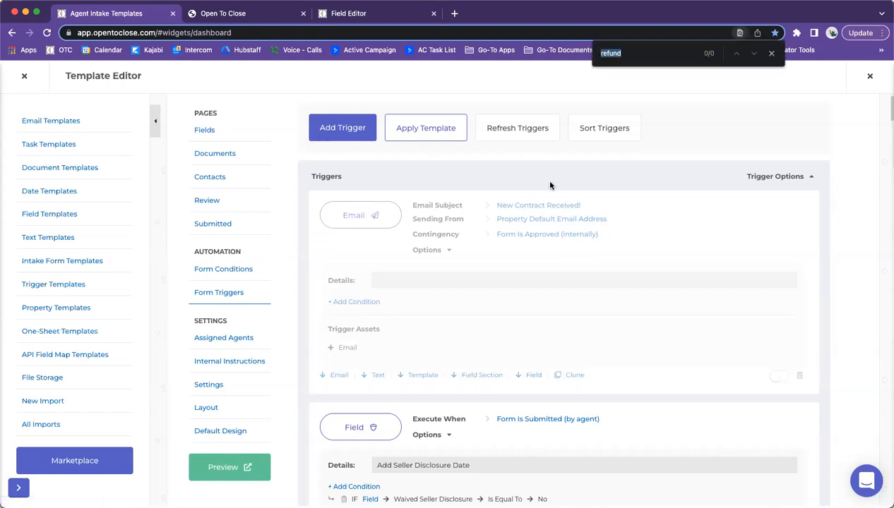
pyautogui.write('inspe')
pyautogui.press('BackSpace')
pyautogui.press('BackSpace')
pyautogui.press('BackSpace')
pyautogui.press('BackSpace')
pyautogui.press('BackSpace')
pyautogui.write('appraisal')
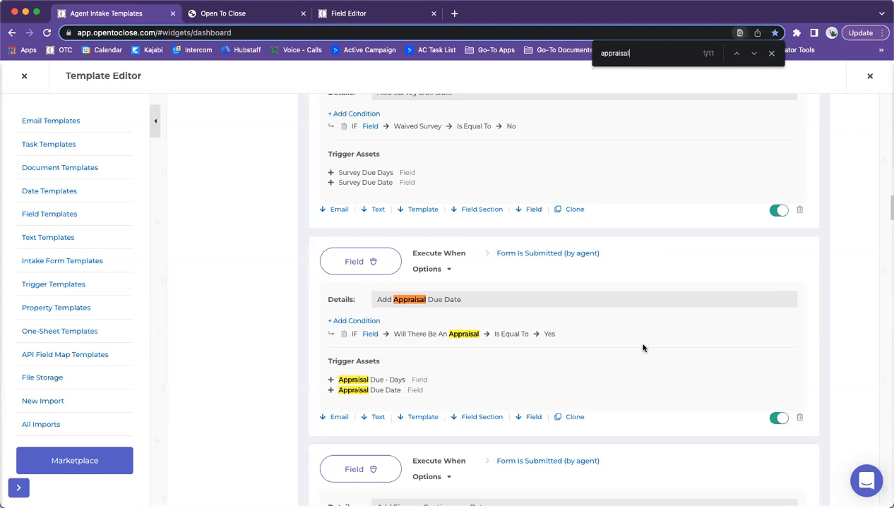
# Step: Step through the 'appraisal' matches to settle on the Add Appraisal Due Date trigger
pyautogui.click(754, 54)
pyautogui.click(755, 53)
pyautogui.click(754, 54)
pyautogui.click(754, 53)
pyautogui.click(754, 54)
pyautogui.click(754, 54)
pyautogui.click(755, 54)
pyautogui.click(754, 53)
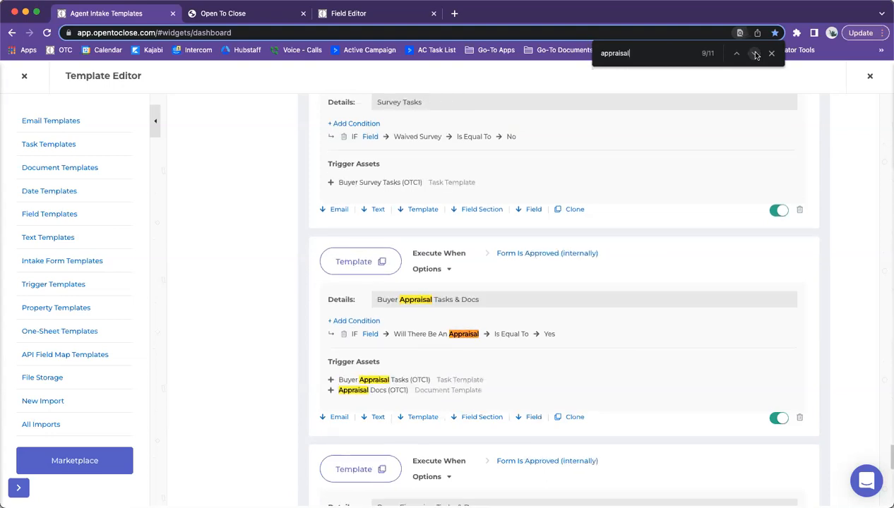
pyautogui.click(755, 55)
pyautogui.click(755, 54)
pyautogui.click(755, 54)
pyautogui.click(755, 55)
pyautogui.click(755, 54)
pyautogui.click(755, 55)
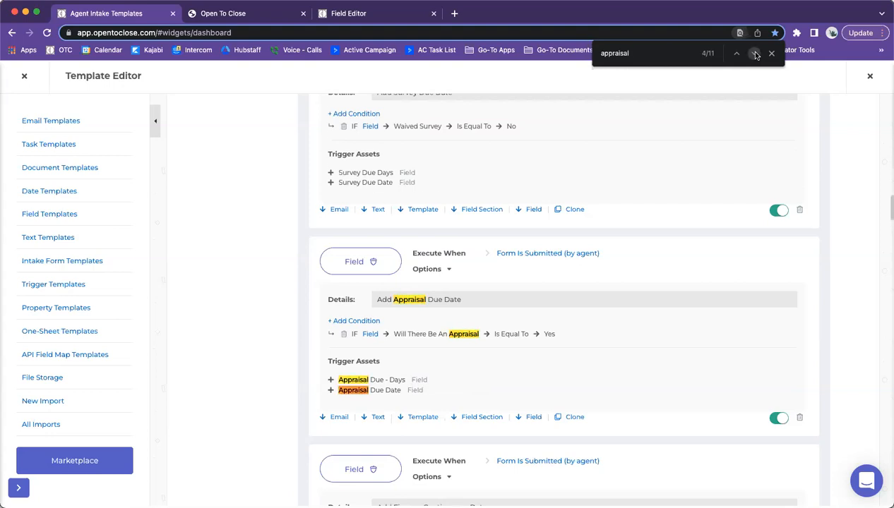
pyautogui.click(755, 55)
pyautogui.click(736, 54)
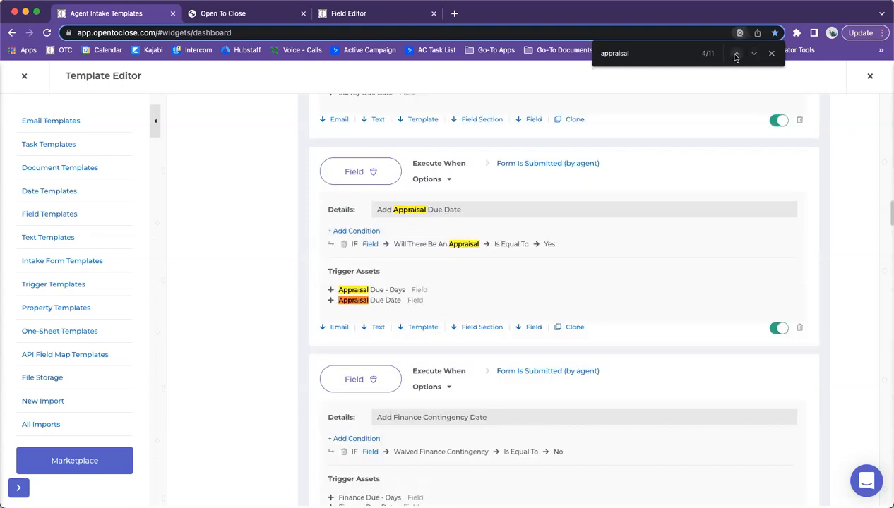
pyautogui.scroll(-2, 726, 195)
pyautogui.scroll(-15, 720, 213)
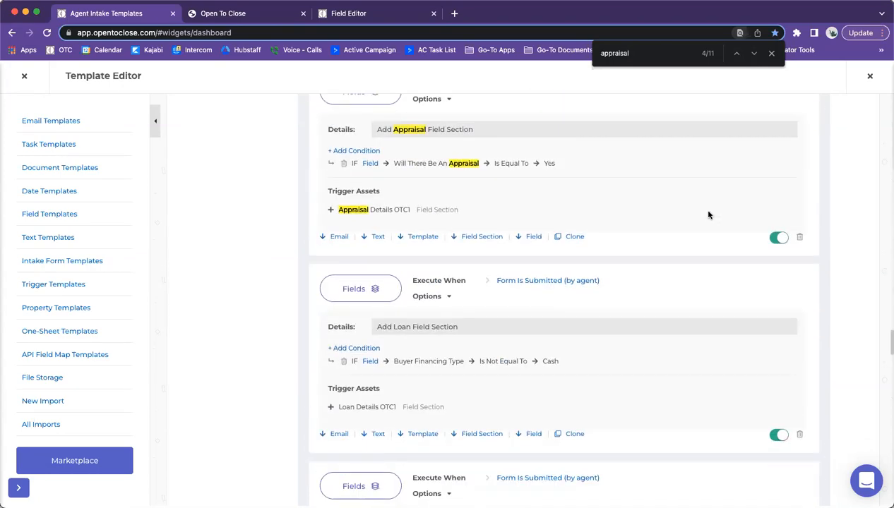
pyautogui.scroll(10, 710, 214)
pyautogui.scroll(10, 710, 214)
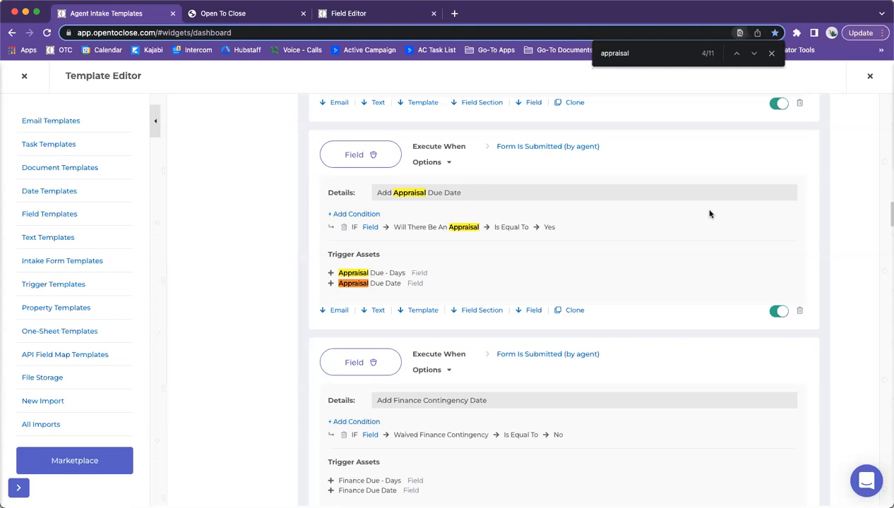
pyautogui.click(354, 13)
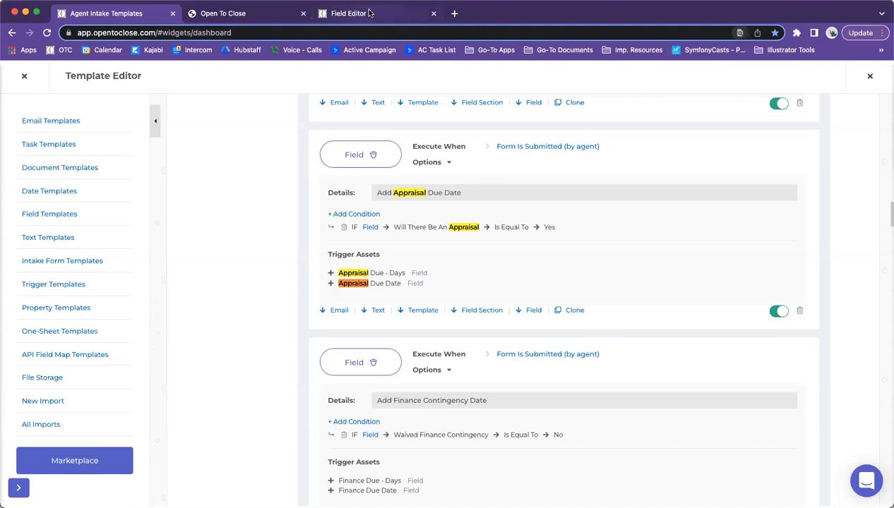
pyautogui.click(74, 130)
pyautogui.click(46, 152)
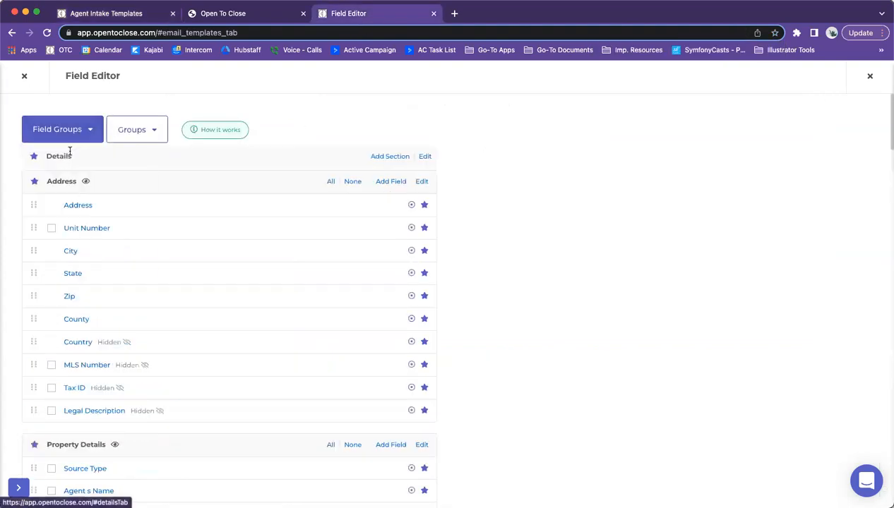
pyautogui.click(67, 131)
pyautogui.click(56, 168)
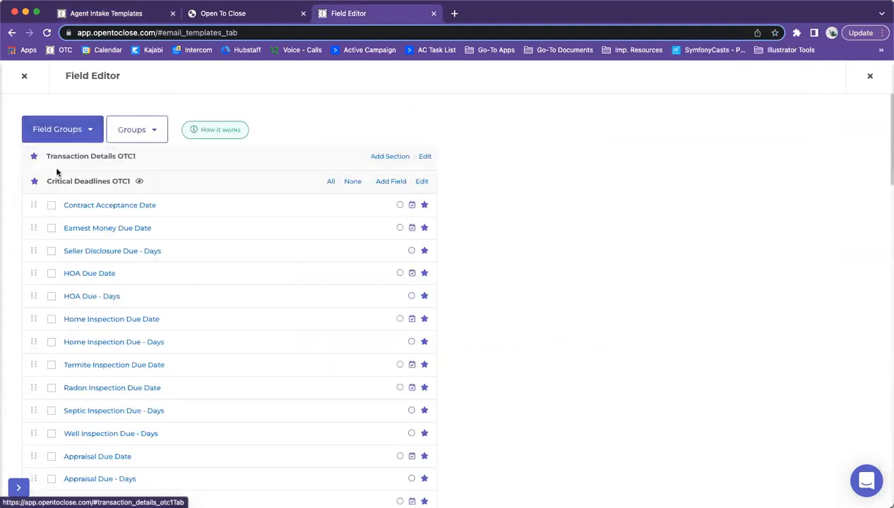
pyautogui.scroll(-2, 78, 185)
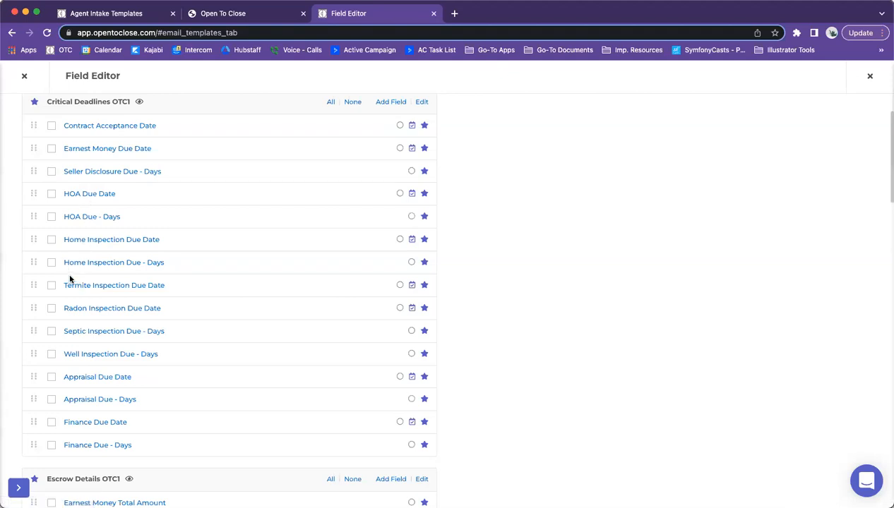
pyautogui.scroll(-15, 70, 295)
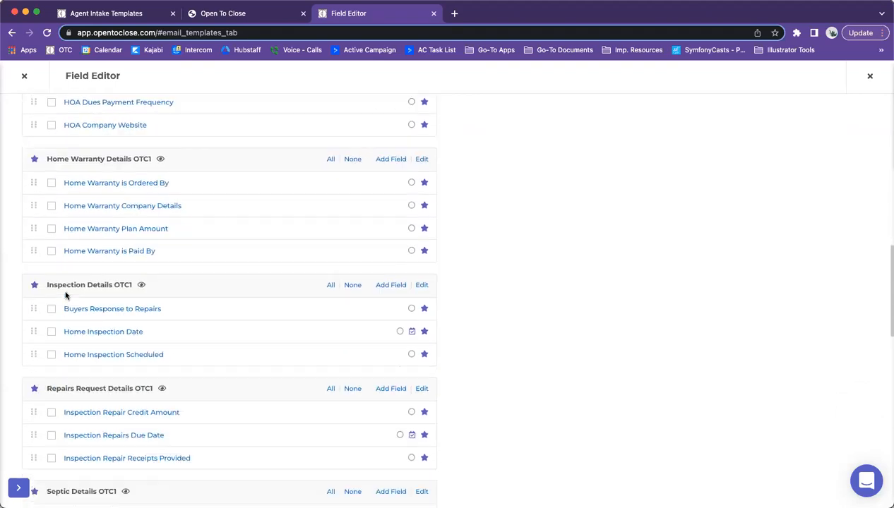
pyautogui.scroll(-5, 62, 299)
pyautogui.scroll(-5, 64, 296)
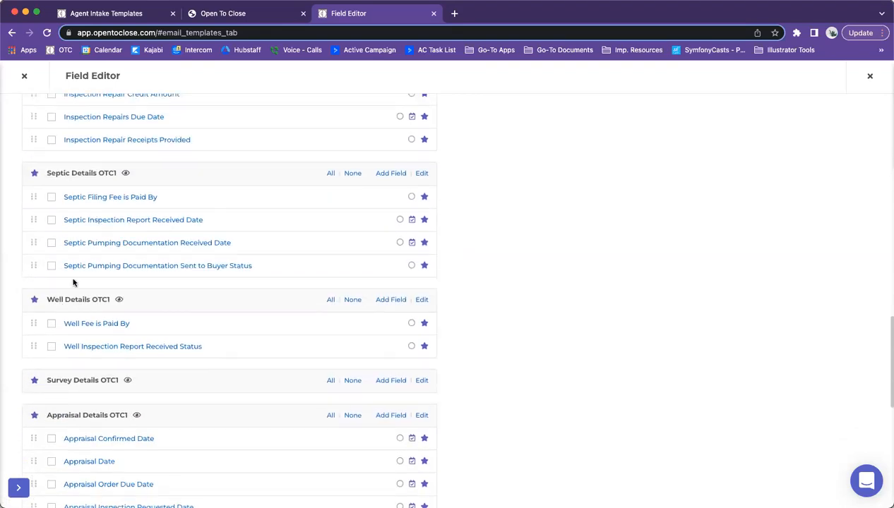
pyautogui.scroll(-3, 215, 369)
pyautogui.scroll(10, 190, 346)
pyautogui.scroll(7, 175, 337)
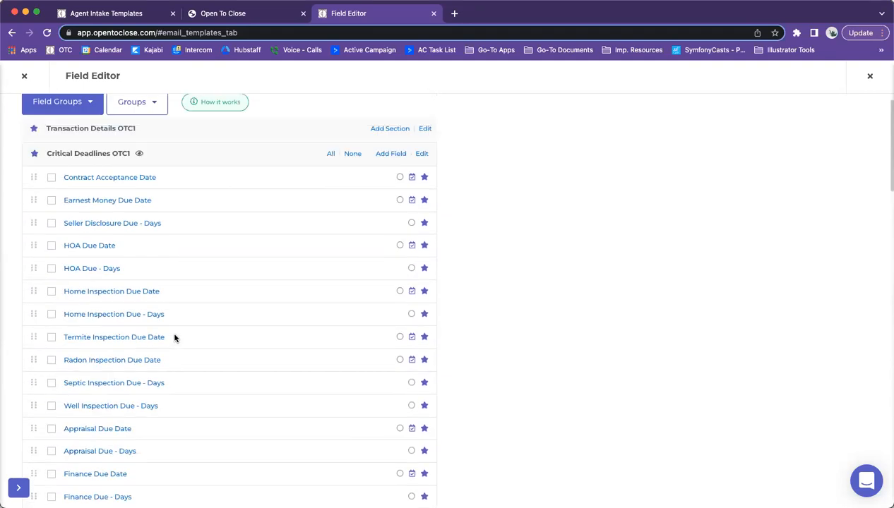
pyautogui.scroll(-3, 172, 337)
pyautogui.scroll(3, 172, 337)
pyautogui.scroll(-2, 172, 337)
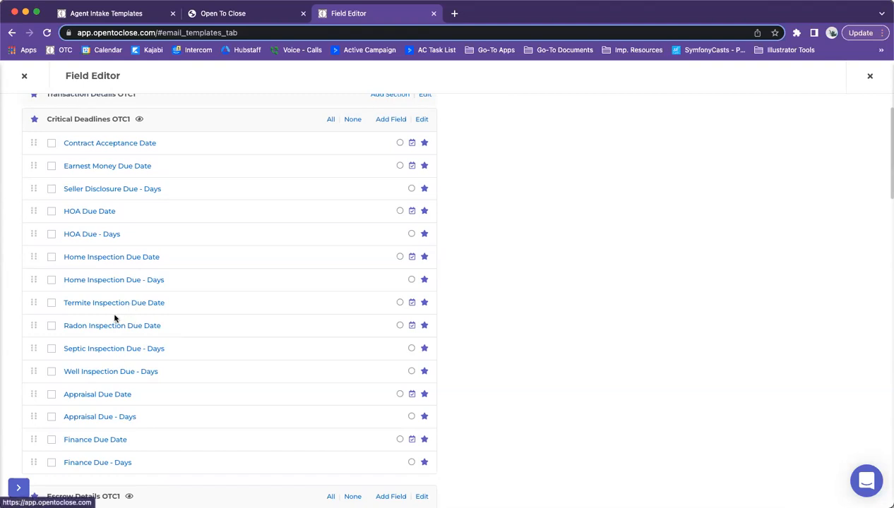
pyautogui.scroll(-5, 106, 319)
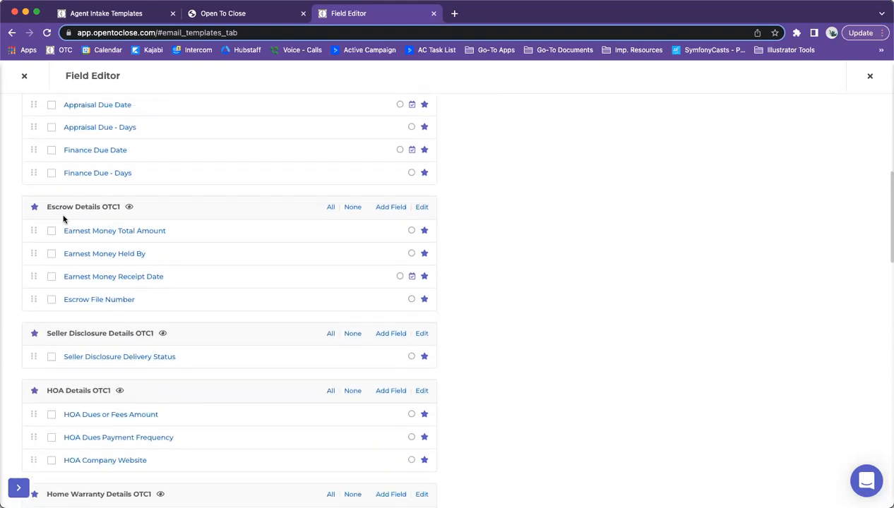
pyautogui.scroll(-1, 82, 233)
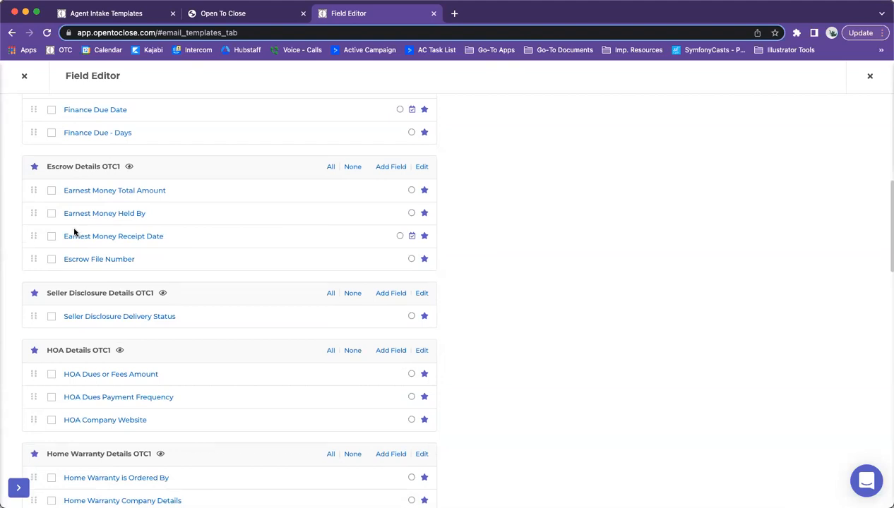
pyautogui.scroll(6, 76, 231)
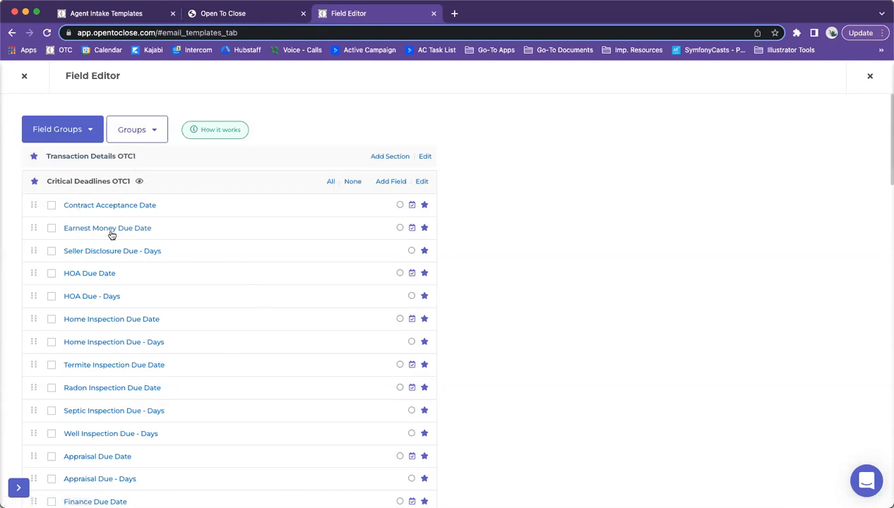
pyautogui.scroll(-3, 90, 241)
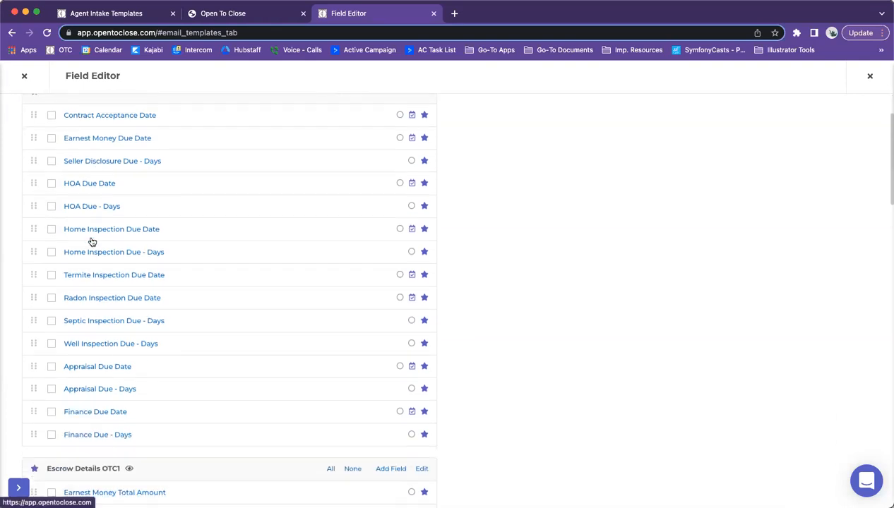
pyautogui.press('super+1')
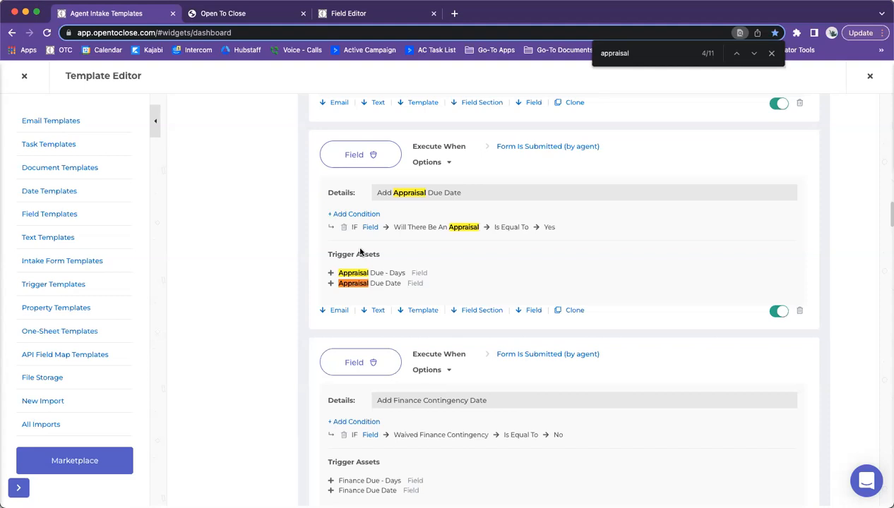
# Step: Compare field-section triggers with Field Editor groups, ending on Escrow, Seller Disclosure and HOA Details OTC1
pyautogui.scroll(-3, 346, 244)
pyautogui.scroll(-3, 328, 237)
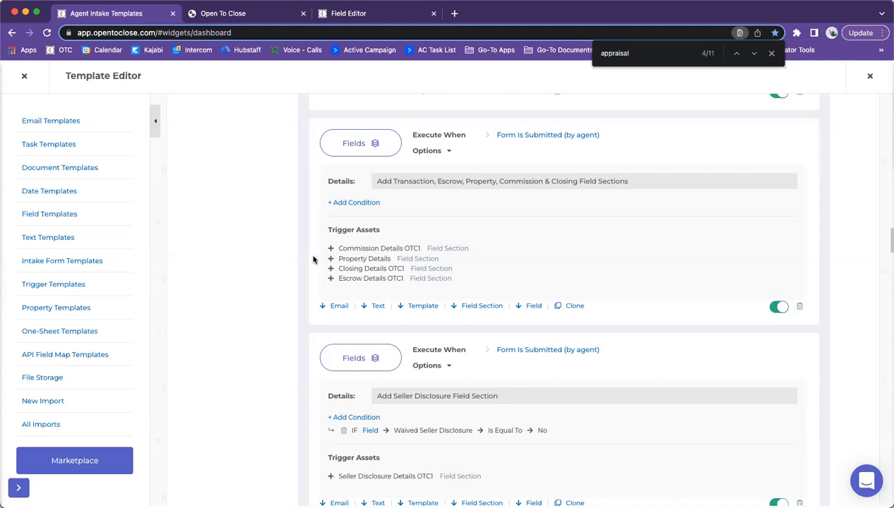
pyautogui.click(335, 16)
pyautogui.scroll(-5, 219, 199)
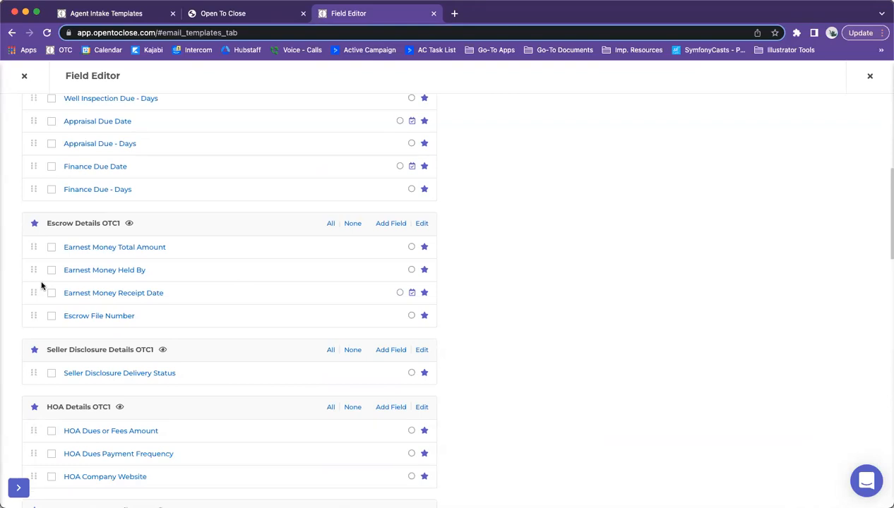
pyautogui.scroll(-2, 95, 378)
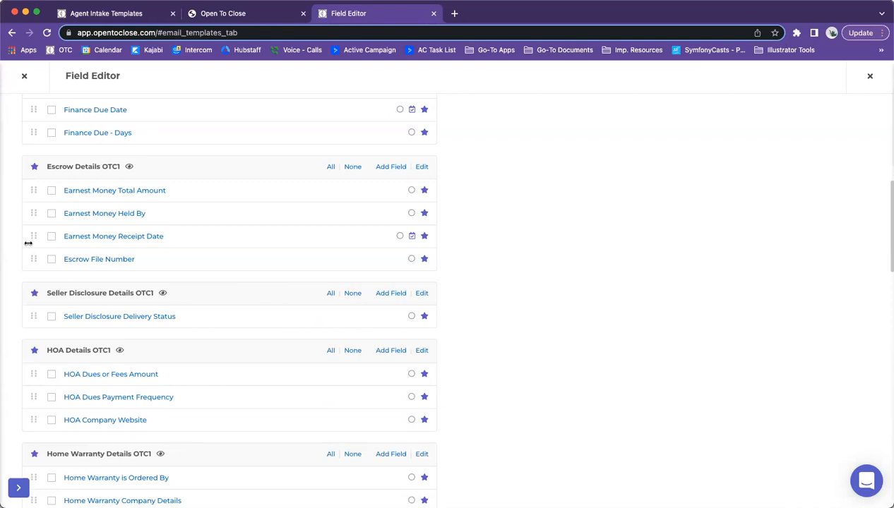
pyautogui.click(124, 14)
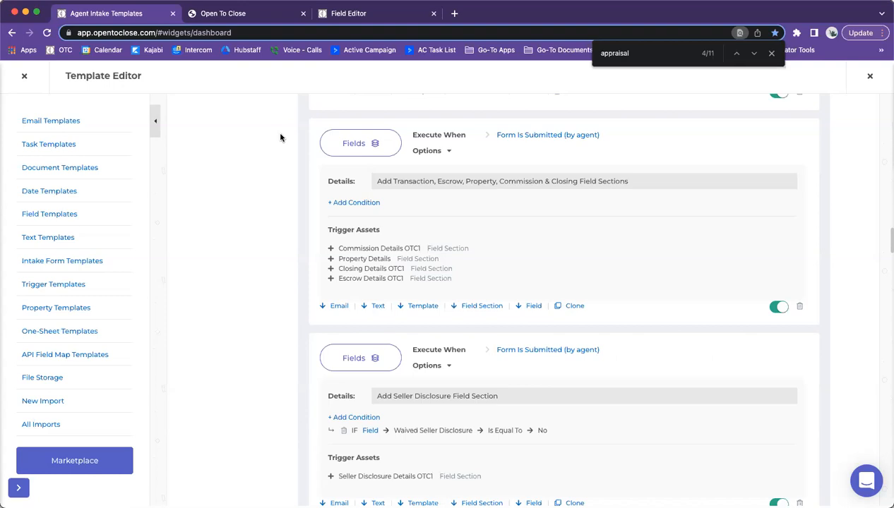
pyautogui.click(362, 17)
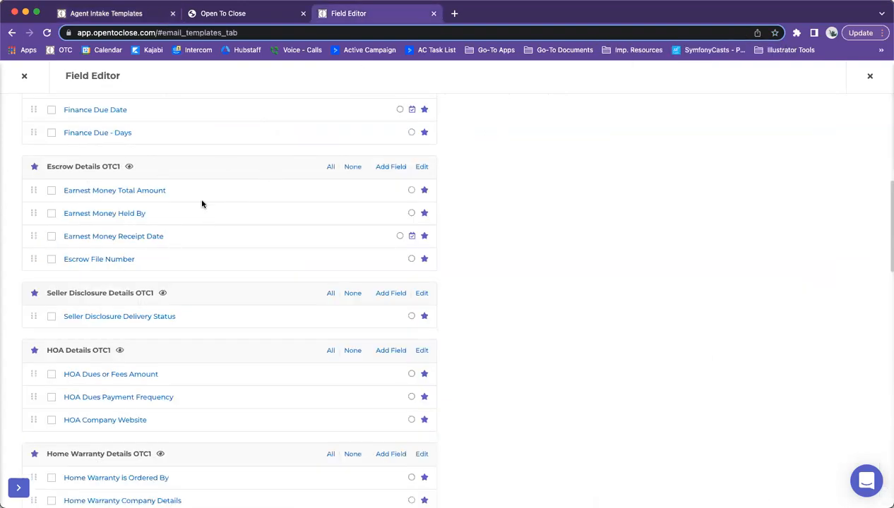
pyautogui.click(120, 17)
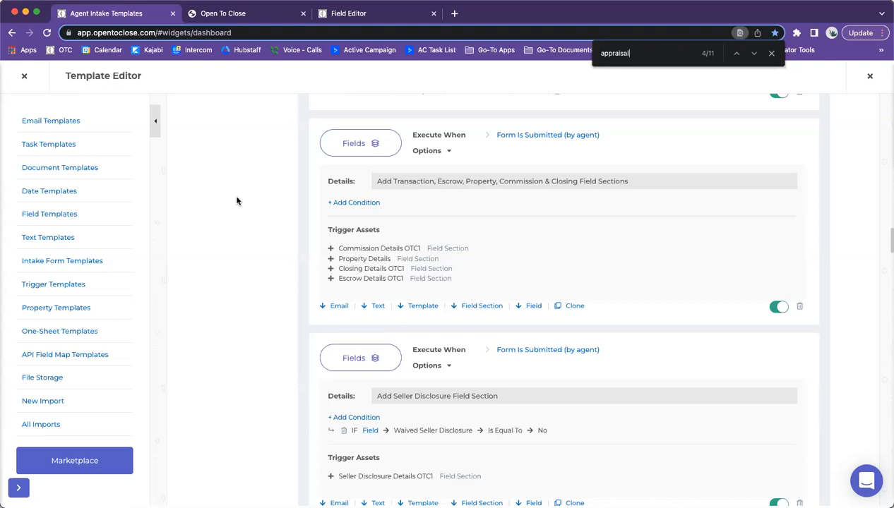
pyautogui.click(337, 14)
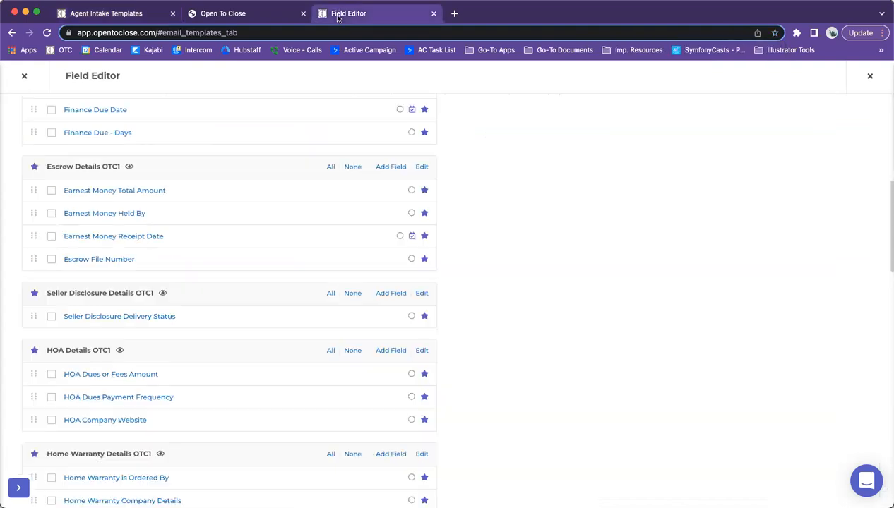
# Step: Close Field Editor and view the first property's Transaction Details OTC1 section
pyautogui.click(26, 78)
pyautogui.click(21, 139)
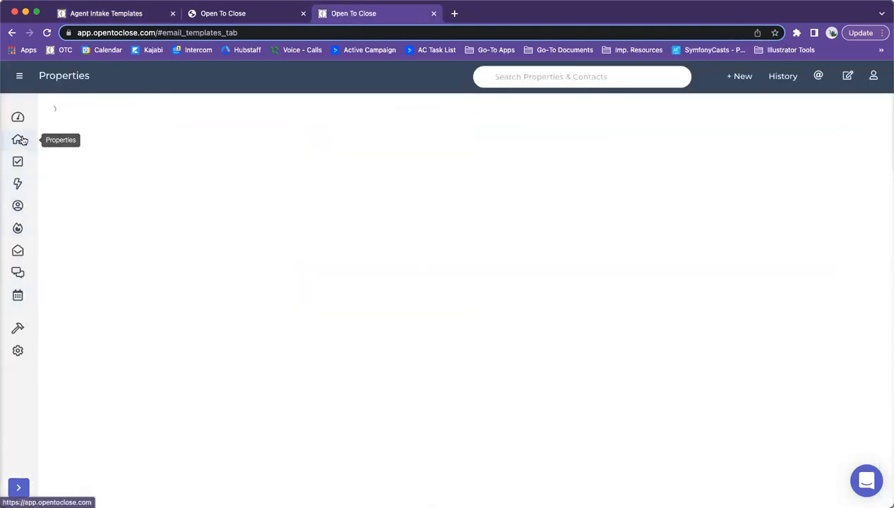
pyautogui.click(332, 200)
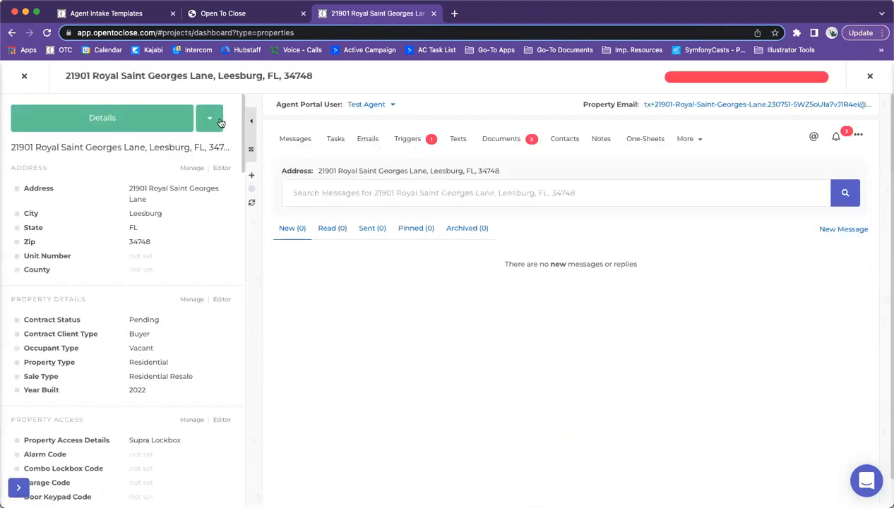
pyautogui.click(134, 132)
pyautogui.click(88, 154)
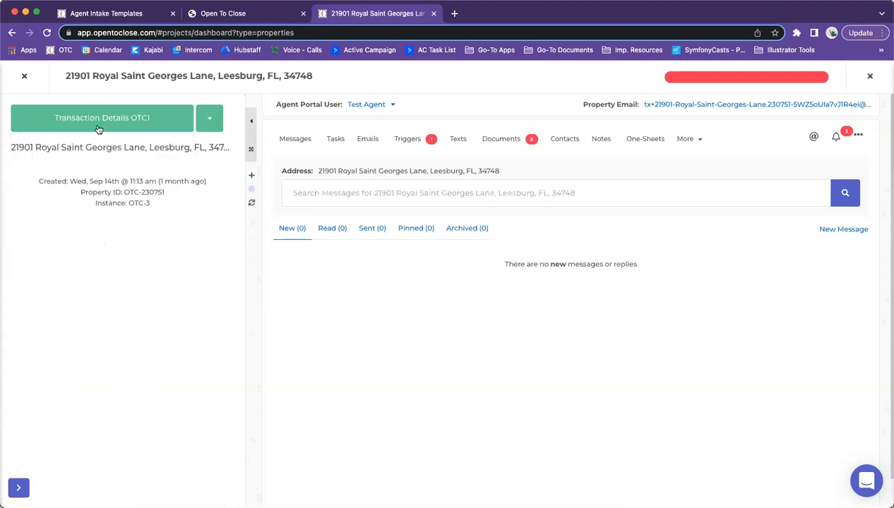
pyautogui.click(99, 129)
pyautogui.click(24, 77)
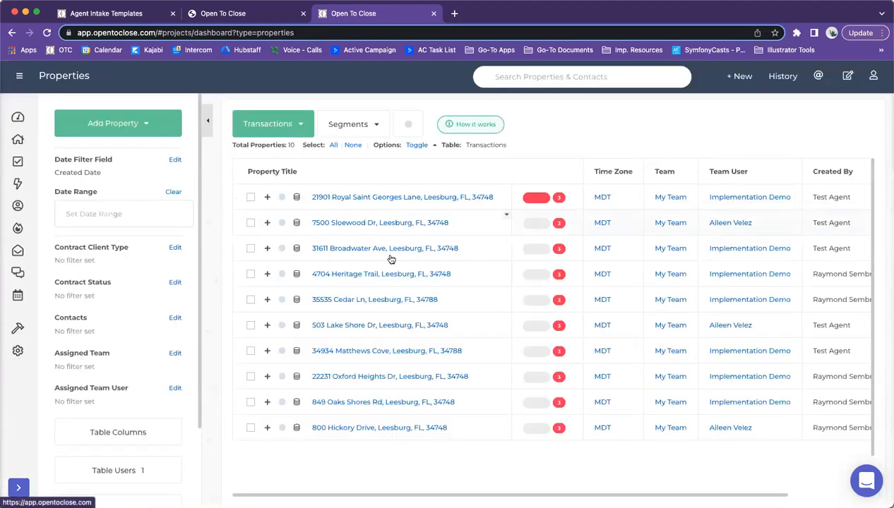
# Step: Check a second property's Transaction Details OTC1 view, then return to the intake template triggers
pyautogui.click(333, 351)
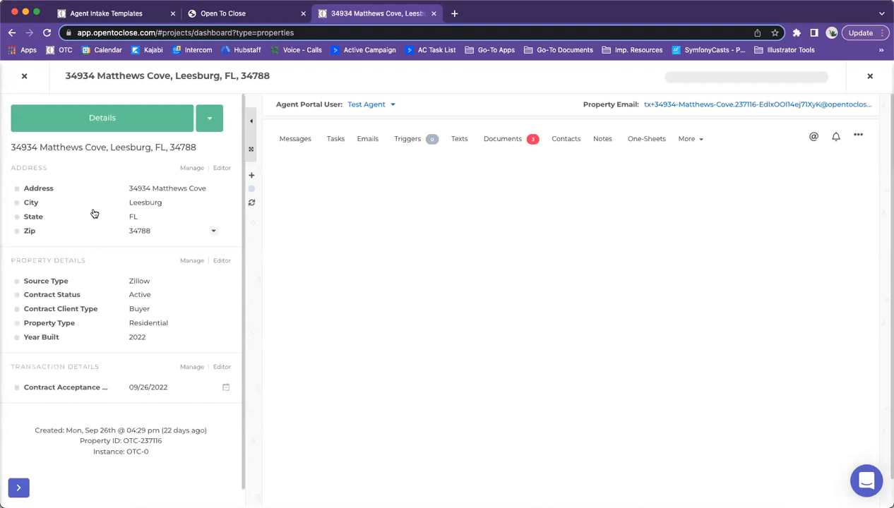
pyautogui.click(111, 123)
pyautogui.click(91, 156)
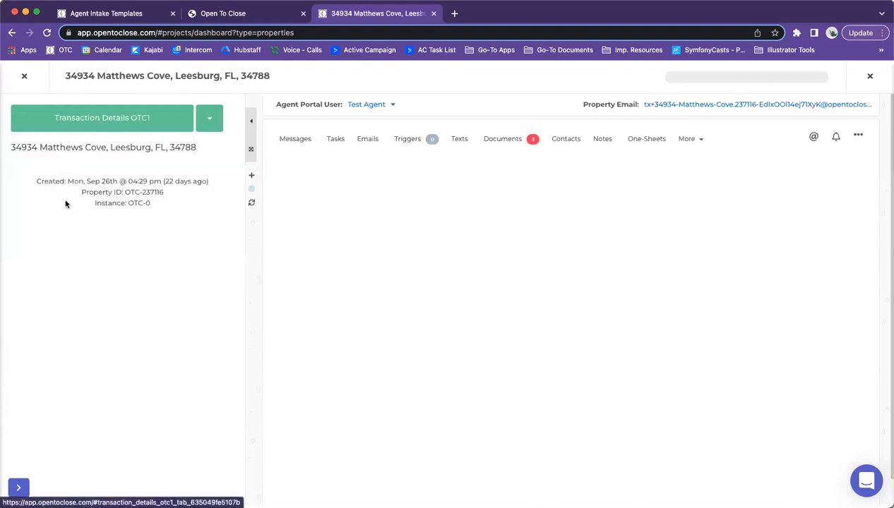
pyautogui.click(22, 75)
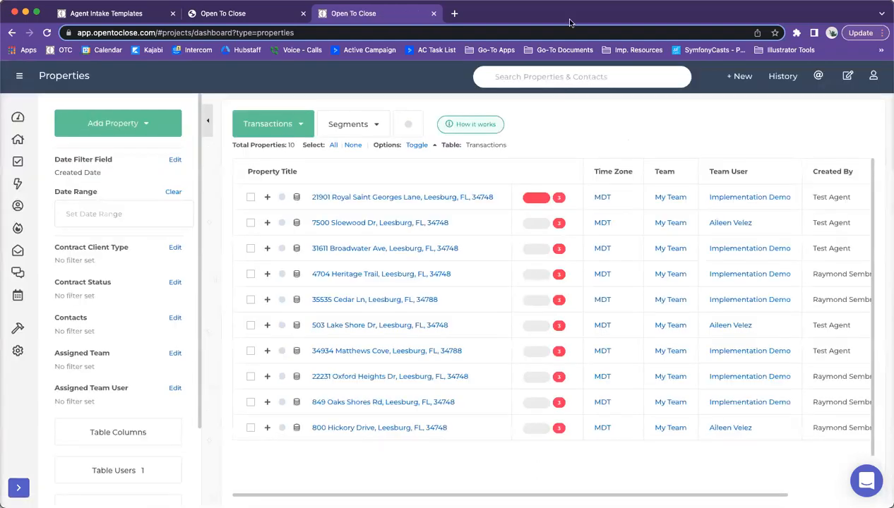
pyautogui.click(123, 14)
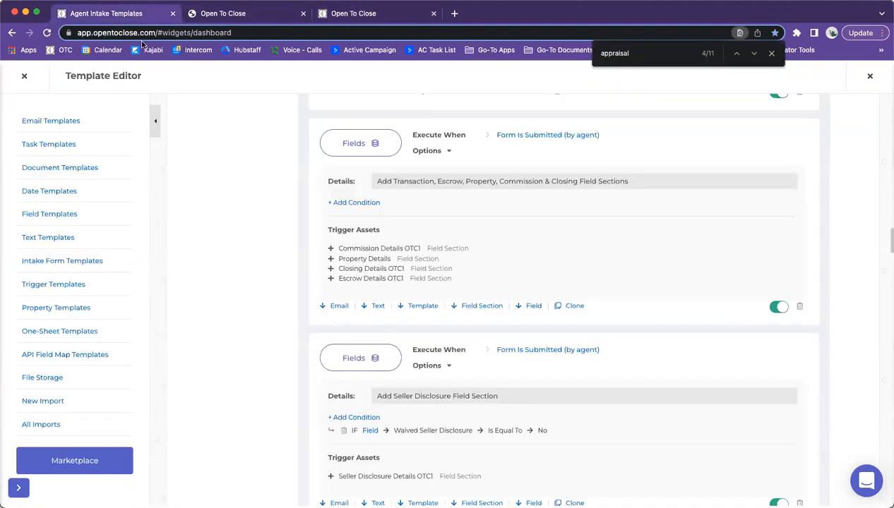